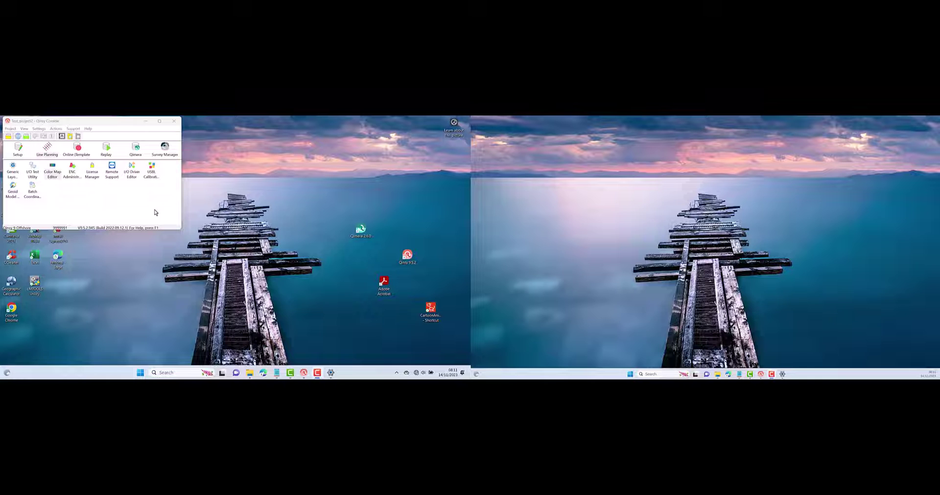
- Open the Template Test_project2.db template for editing in the database setup
click(18, 152)
drag(169, 188, 190, 142)
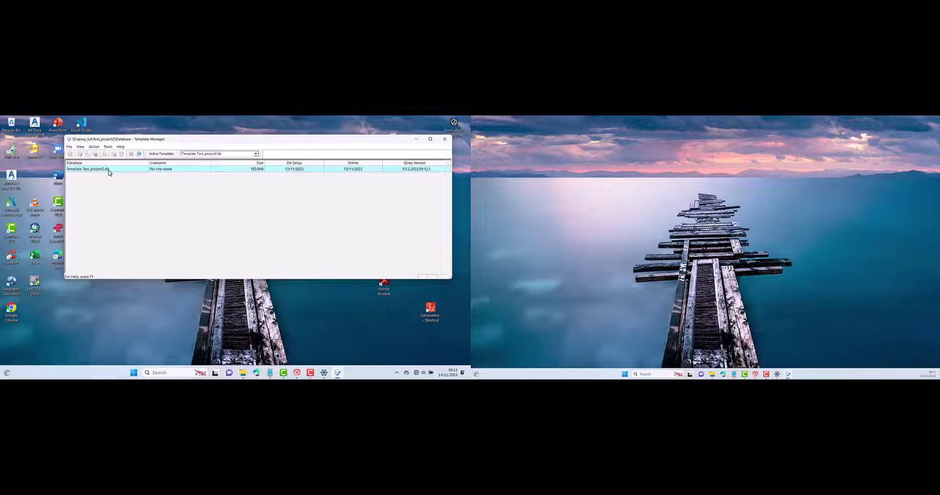
click(80, 169)
click(79, 155)
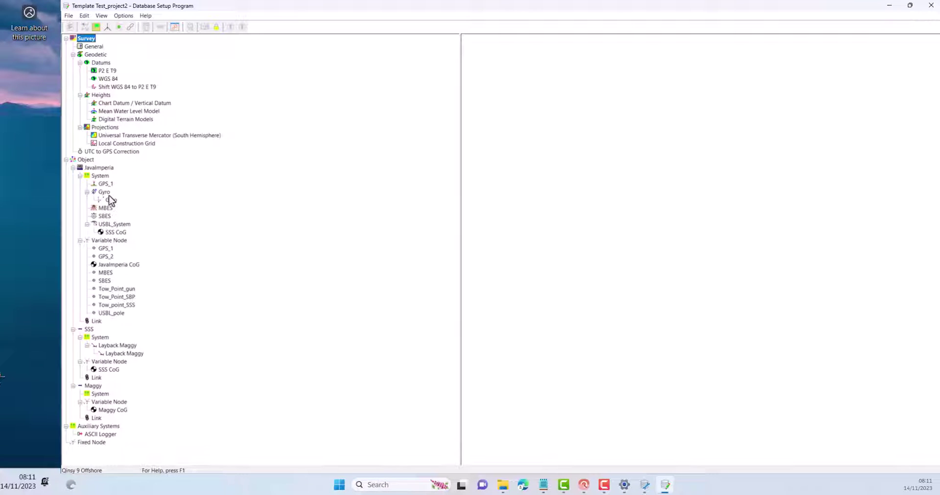
- Examine the GPS_1, Gyro and MBES system properties on JavaImperia, including the driver and port settings of GPS_1
click(106, 185)
click(105, 193)
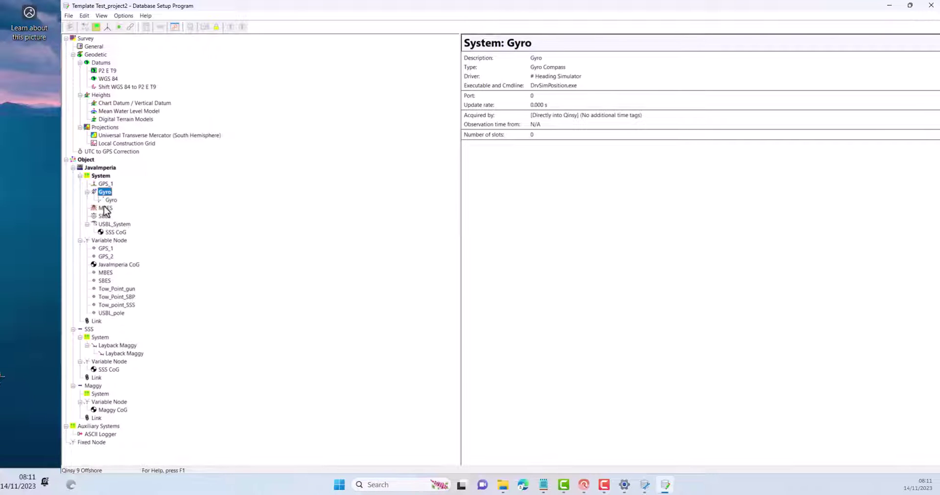
click(105, 209)
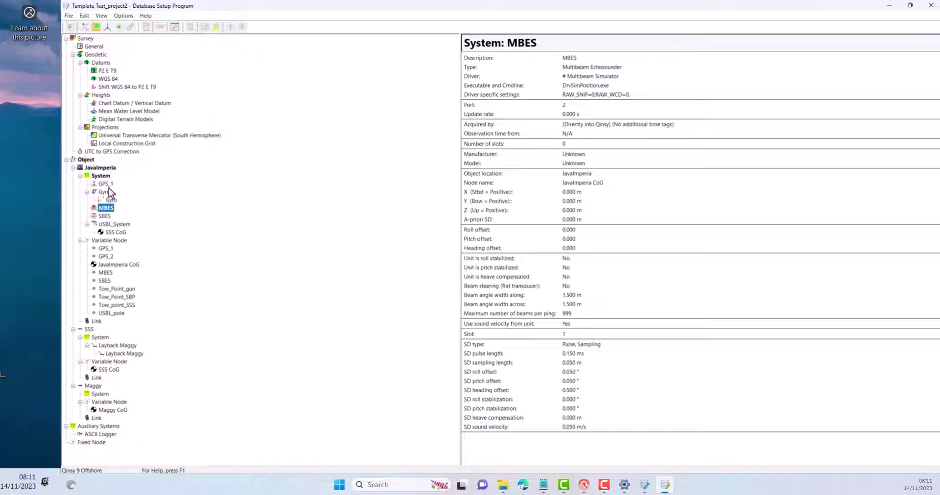
right_click(112, 185)
click(128, 193)
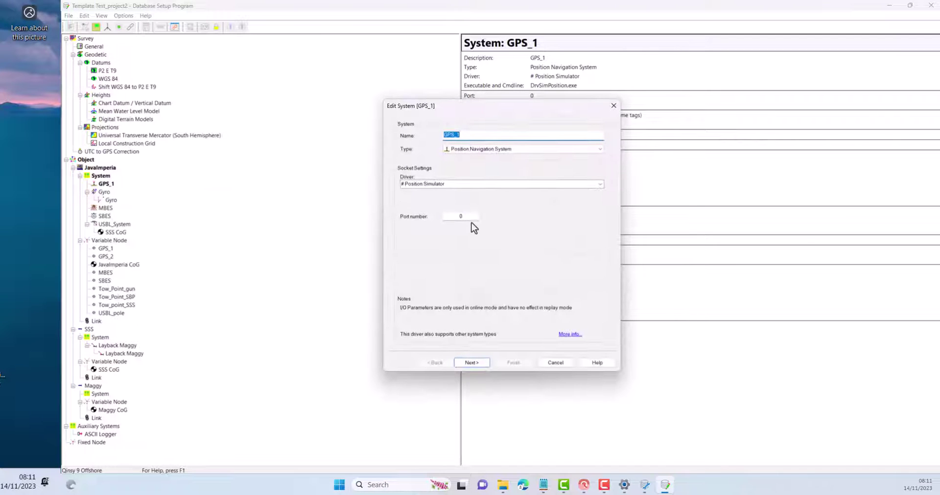
click(555, 363)
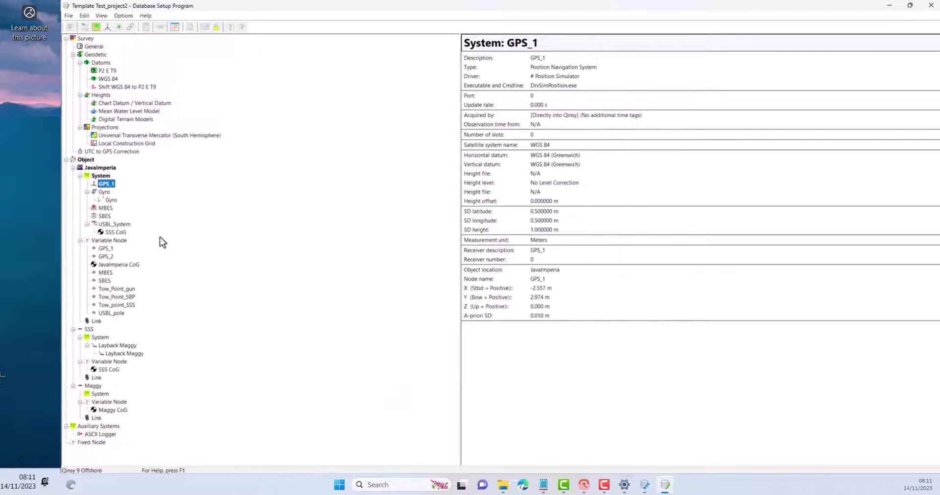
- Check the type, driver and port number of the MBES and SBES systems without changing them
right_click(108, 209)
click(141, 213)
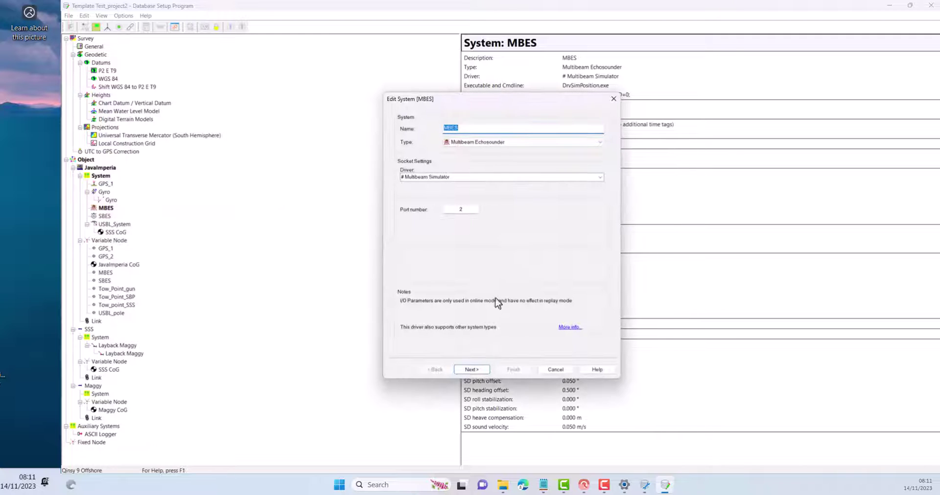
click(547, 371)
right_click(107, 216)
click(128, 223)
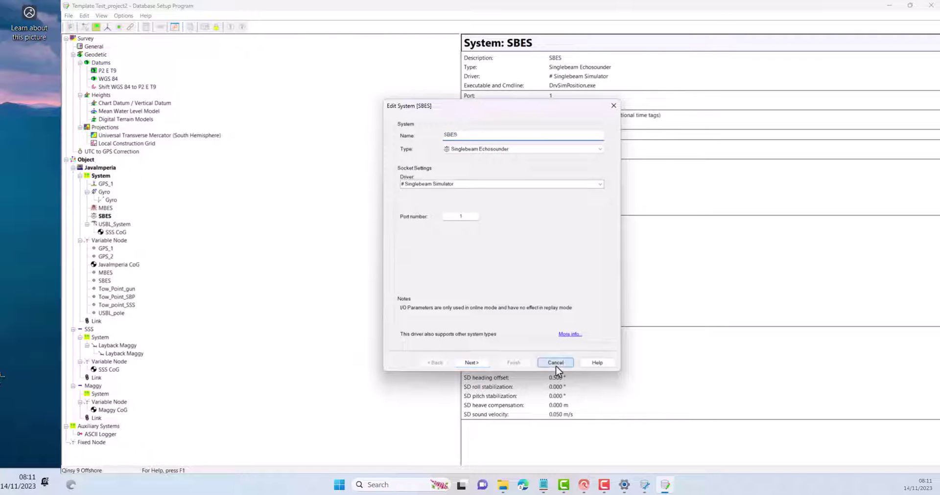
click(556, 366)
- Review the object definitions of the SSS and Maggy towed fish without changing them
click(89, 329)
right_click(96, 331)
click(105, 336)
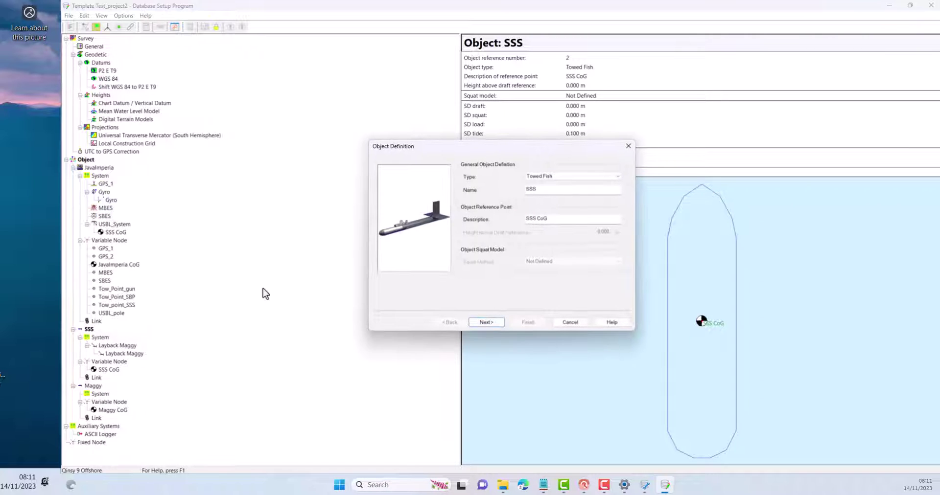
click(569, 323)
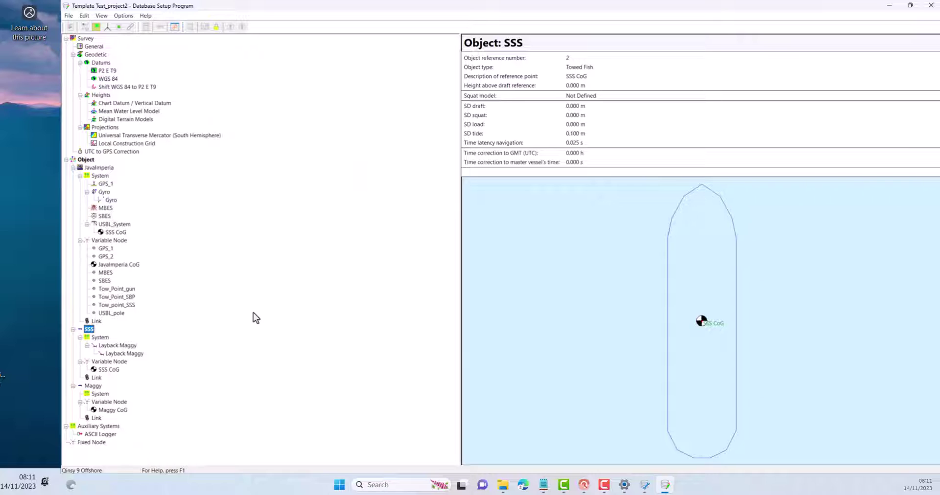
click(93, 386)
right_click(94, 386)
click(104, 392)
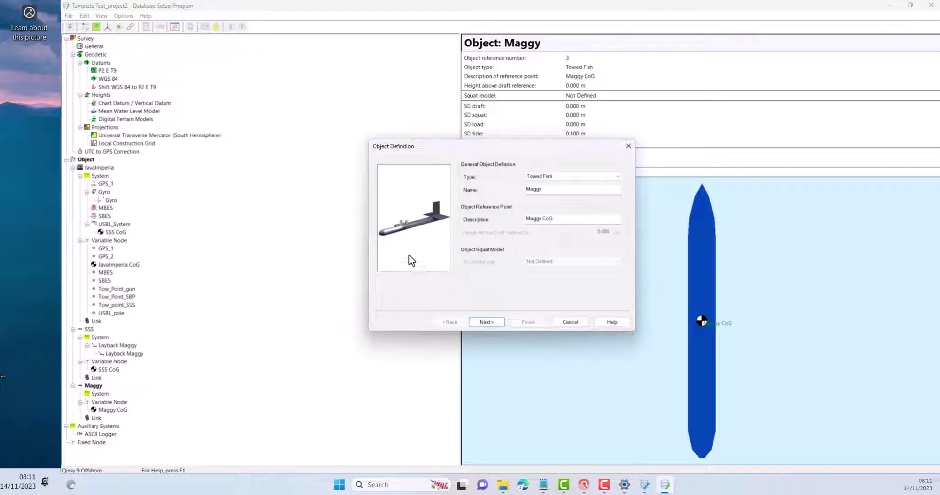
click(570, 322)
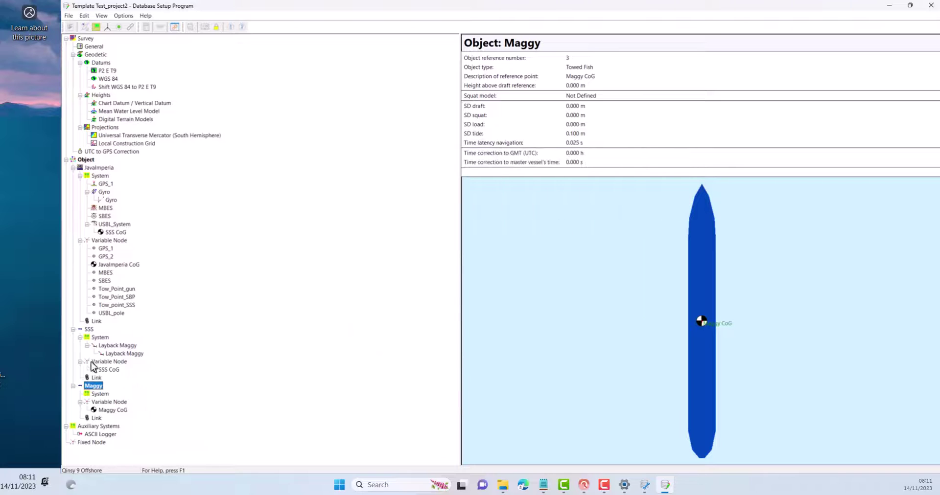
- Inspect the Layback Maggy system and its observation under SSS, and look at Maggy's own system entry
click(117, 345)
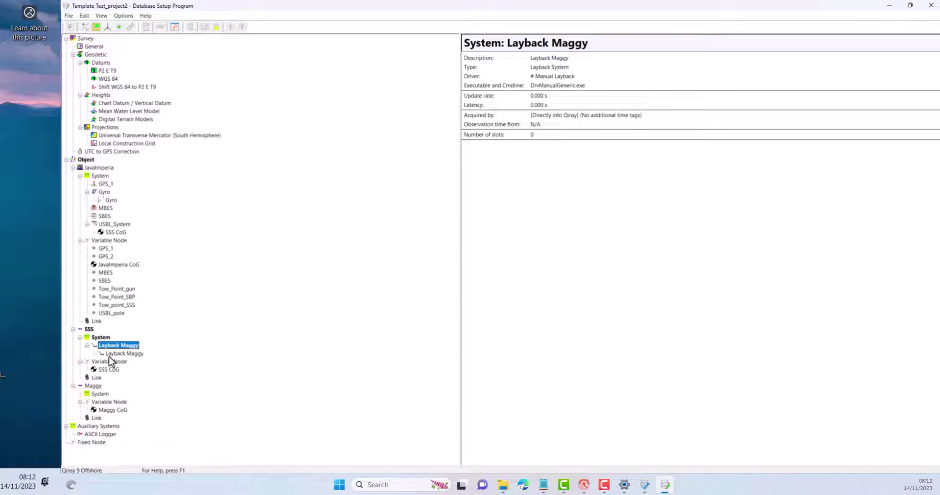
click(109, 354)
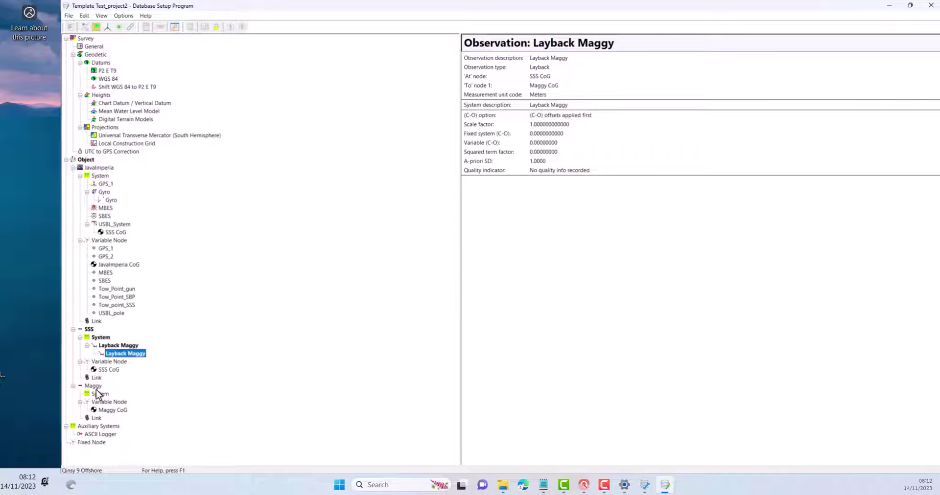
click(99, 394)
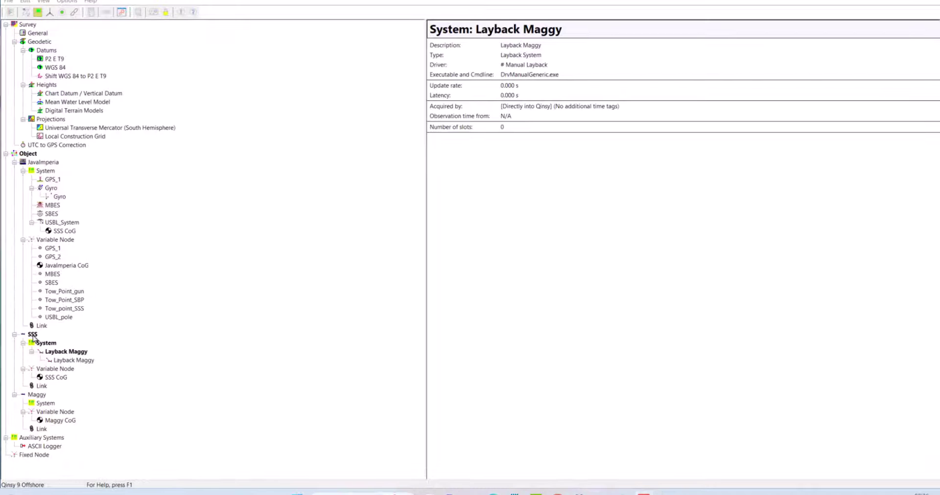
click(34, 335)
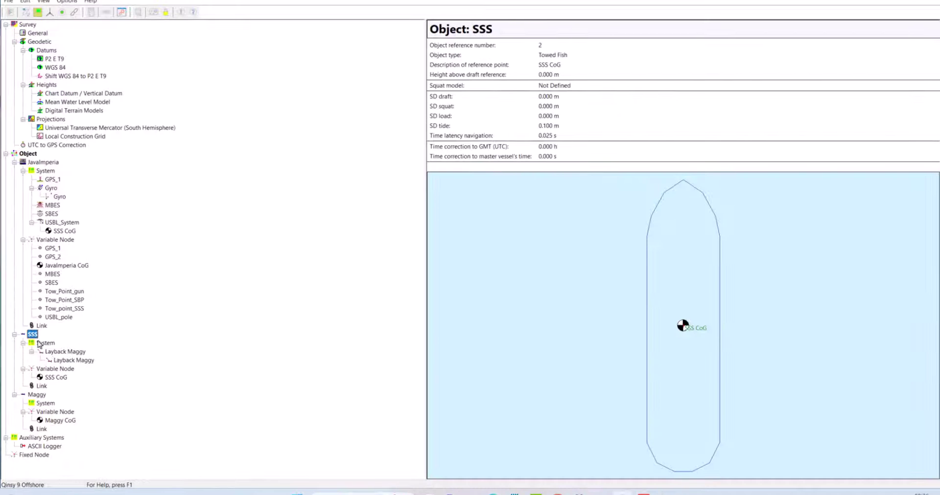
click(63, 352)
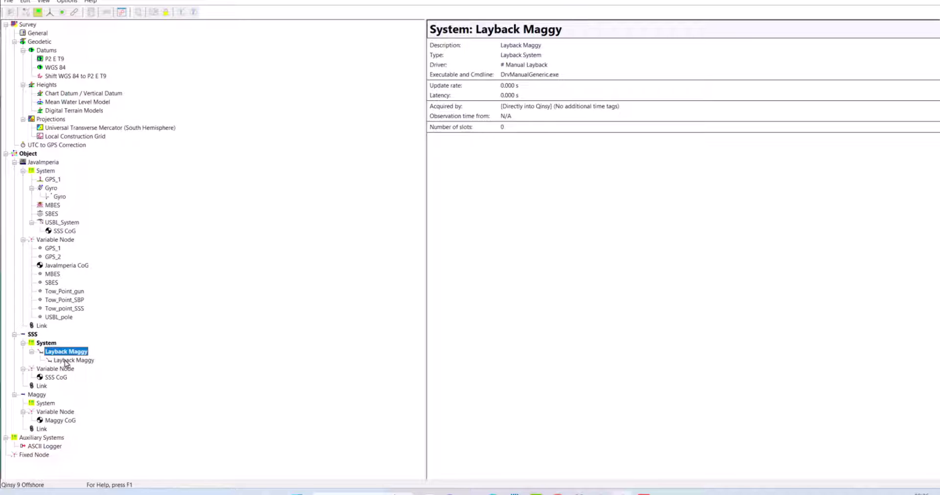
click(63, 361)
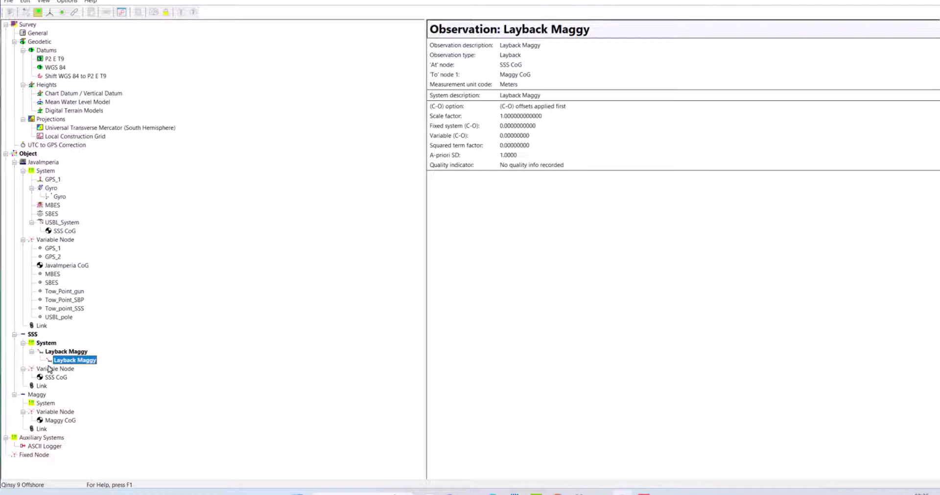
- Inspect the USBL_System with its SSS CoG target, then the SSS CoG node and Maggy's object and variable nodes
click(61, 223)
click(51, 231)
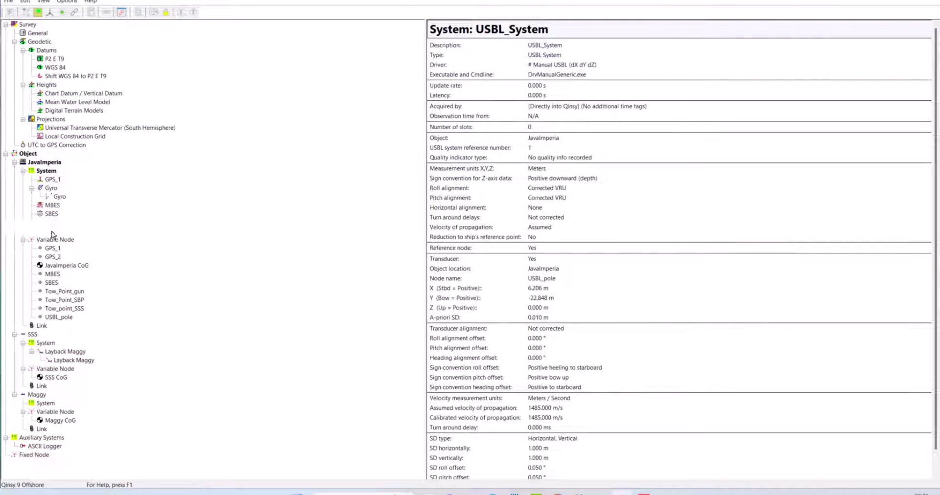
click(51, 379)
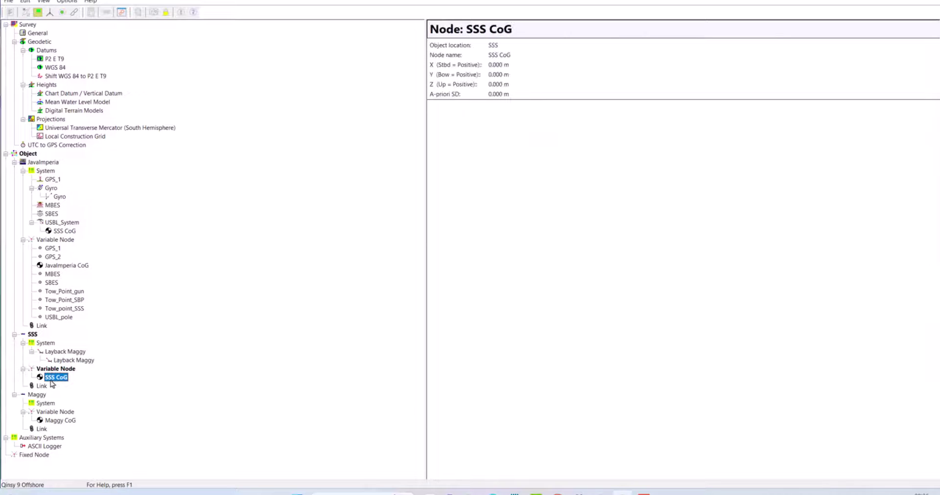
click(37, 394)
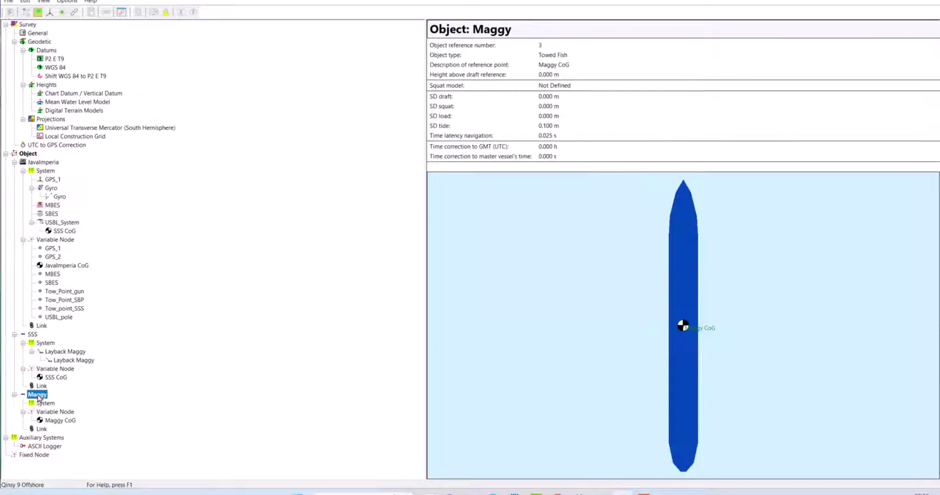
click(51, 414)
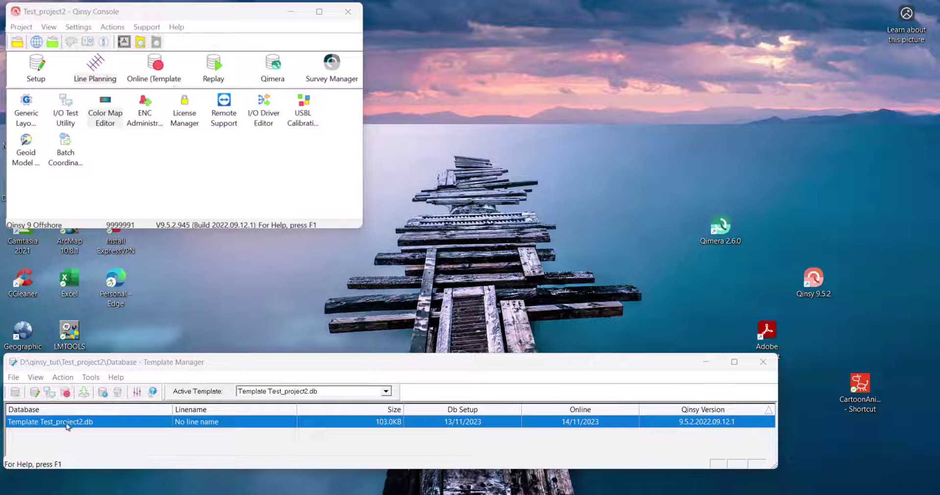
- Go online with the Test_project2 template and minimize the GPS_1, SBES and MBES simulator windows
click(159, 73)
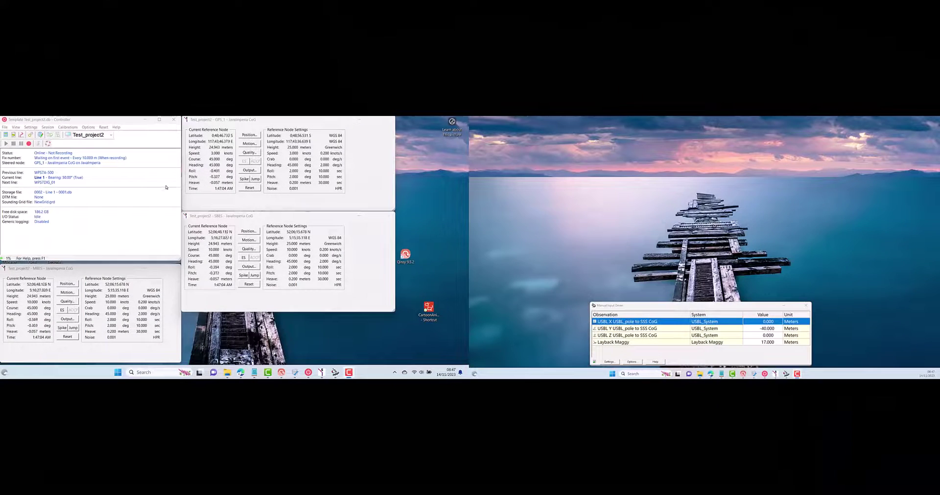
click(59, 121)
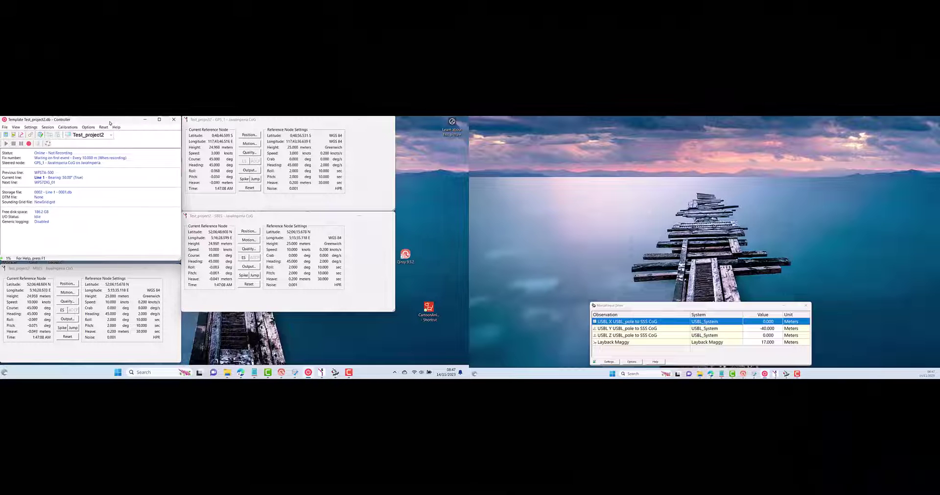
click(253, 123)
click(256, 221)
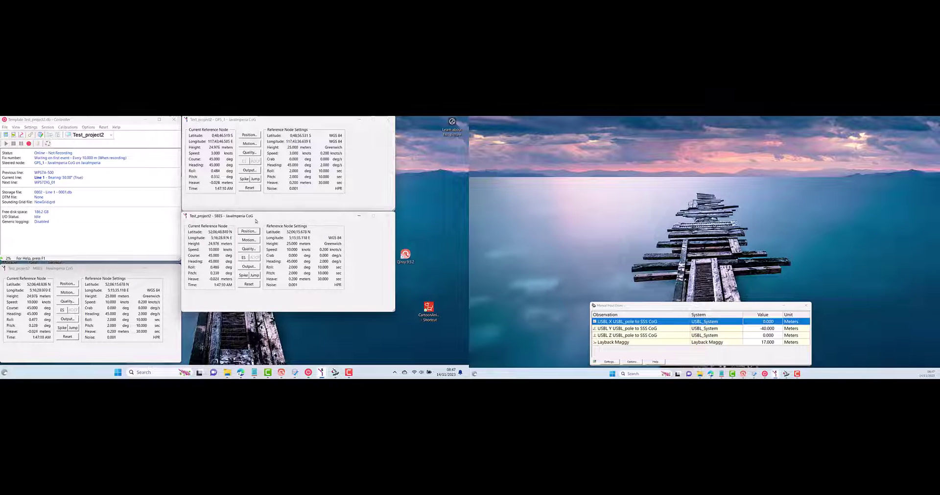
click(121, 278)
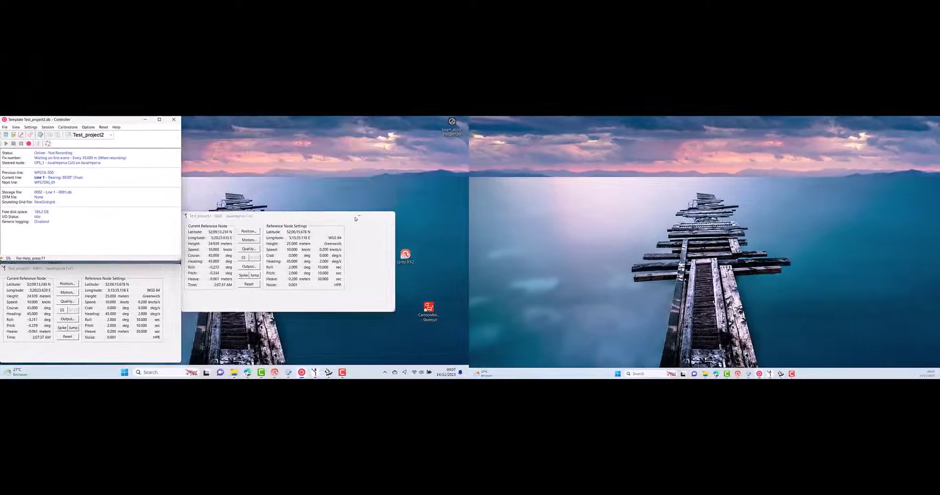
click(358, 216)
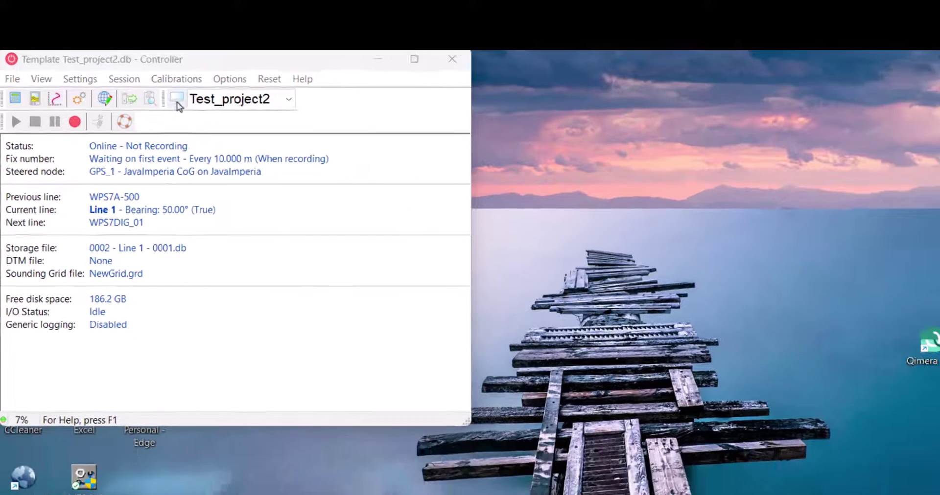
- Add a Navigation Display titled Nav_display1 to the Test_project2 display set
click(194, 111)
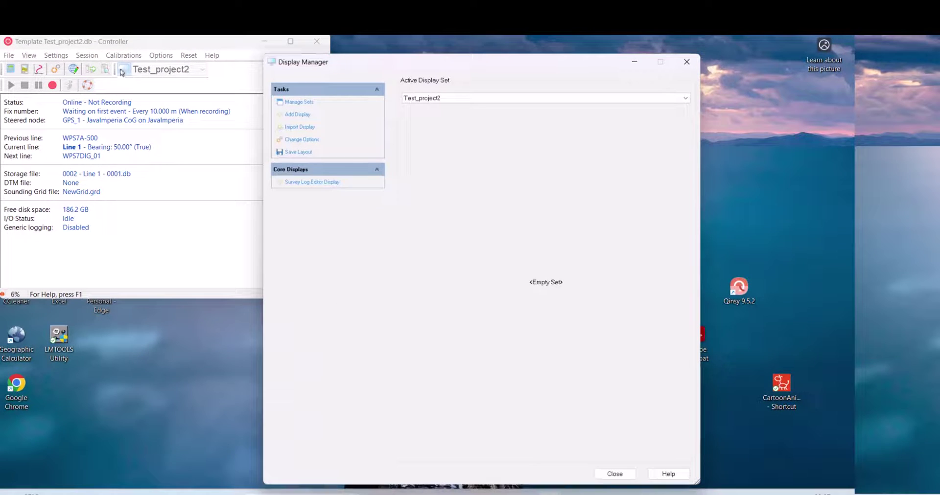
drag(362, 61, 399, 51)
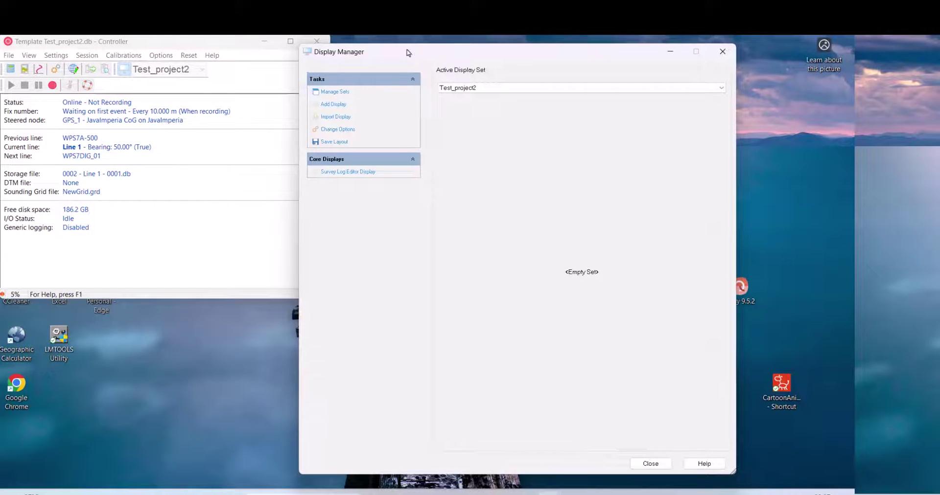
click(339, 106)
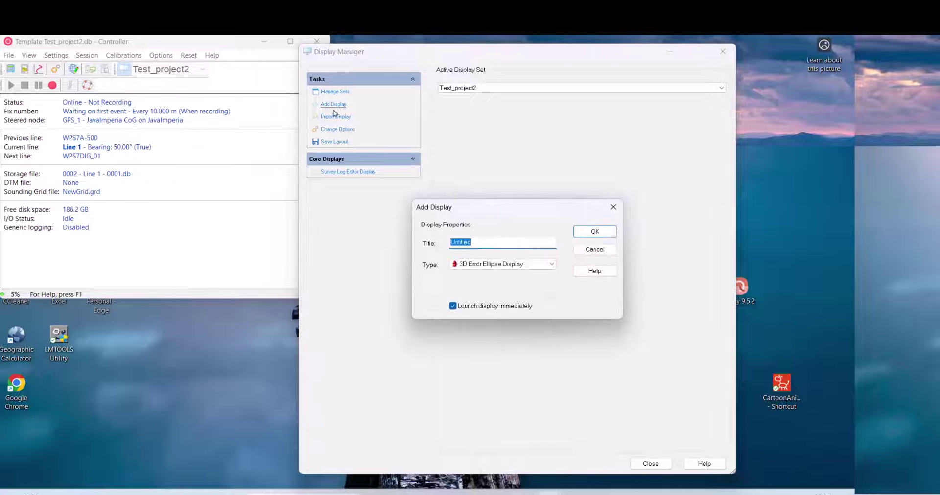
click(538, 267)
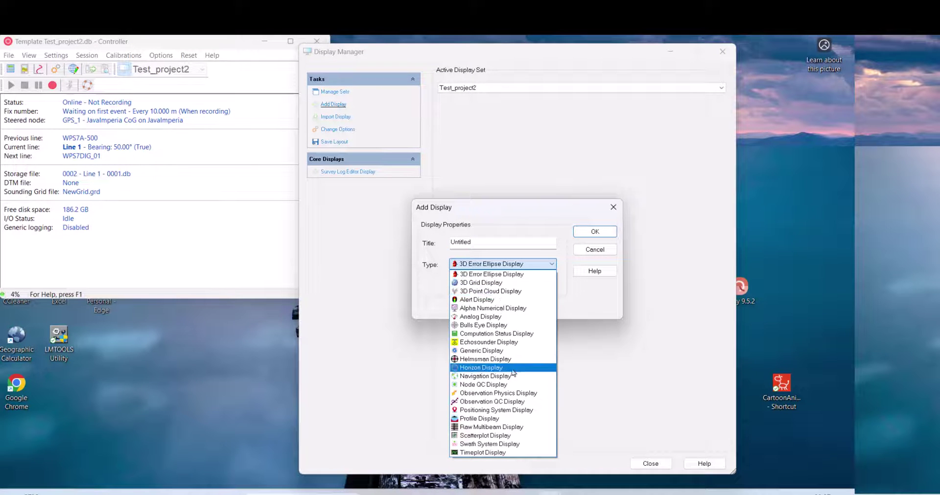
click(513, 376)
double_click(466, 242)
text(Na)
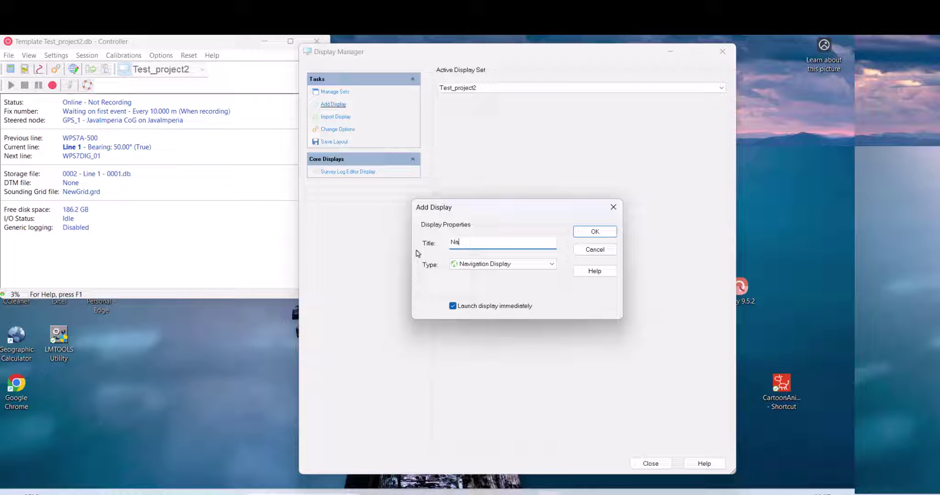
text(v_displa)
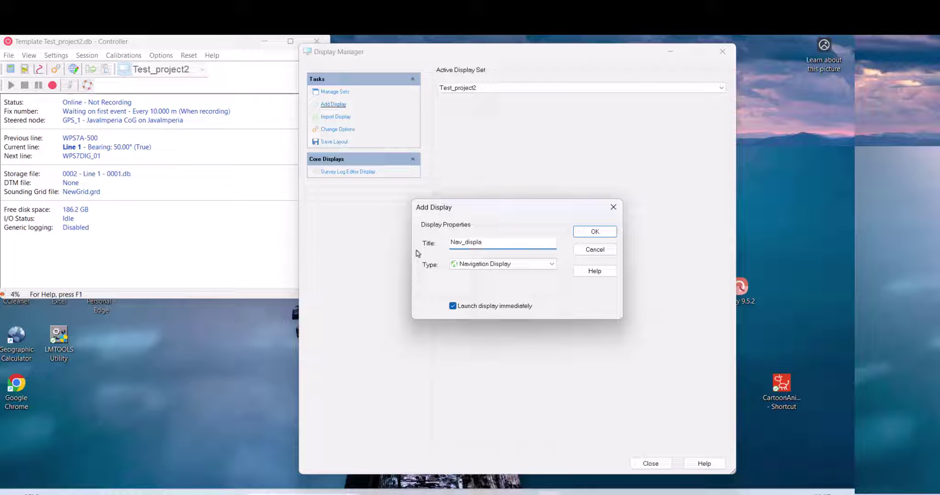
text(y1)
double_click(469, 246)
click(586, 233)
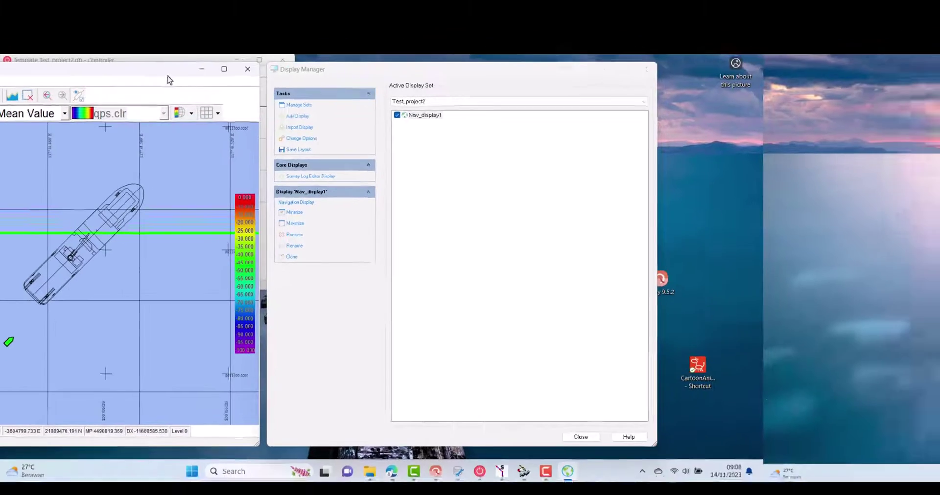
- Move the Nav_display1 window onto the second monitor
drag(188, 57, 890, 124)
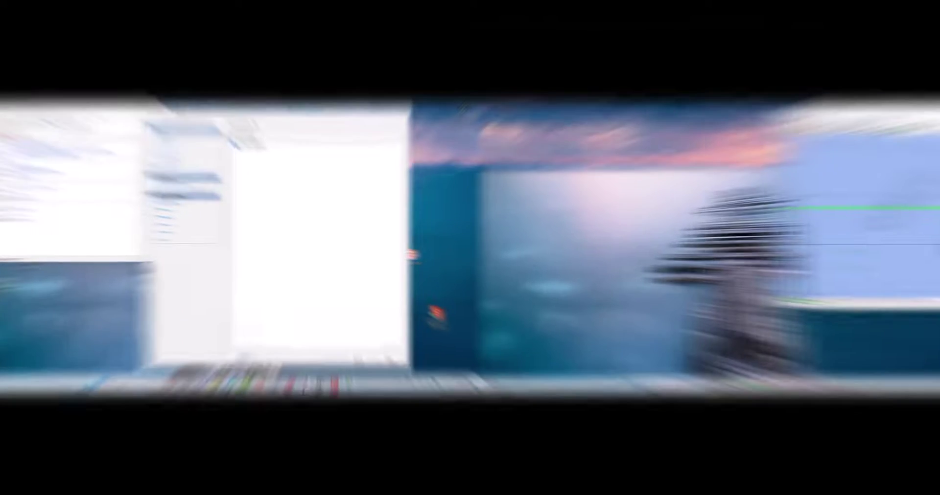
- Add a Navigation Display titled Nav_capt to the Test_project2 display set
click(430, 70)
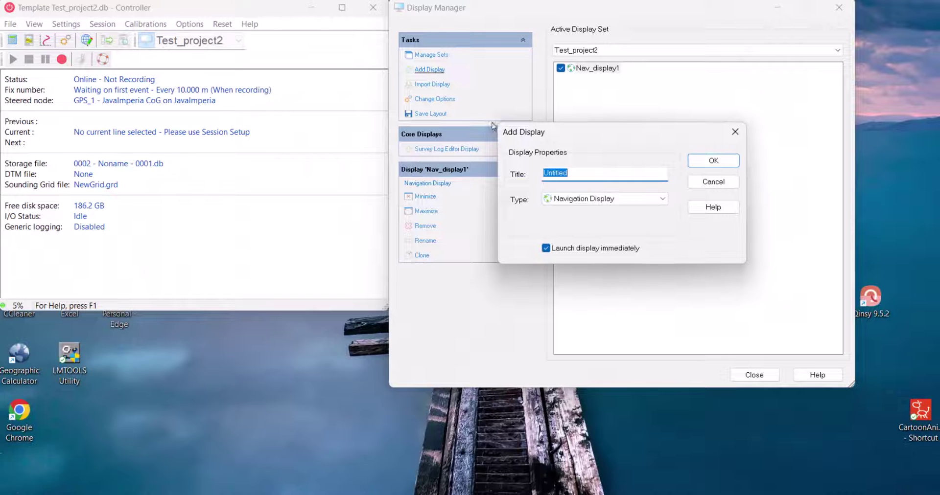
text(Nav_capt)
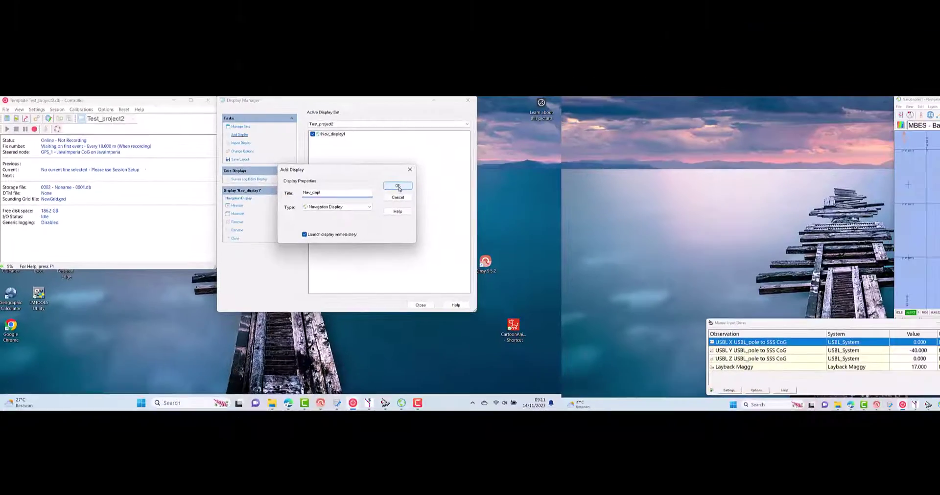
click(714, 161)
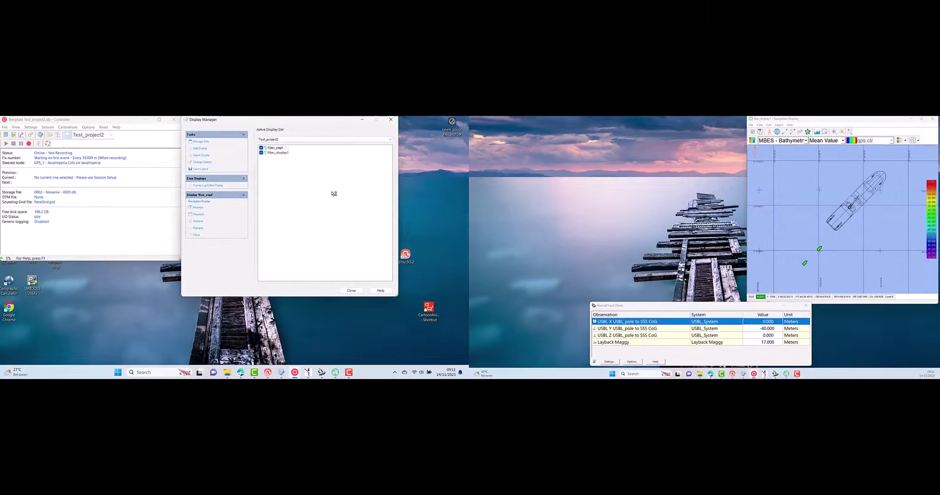
- Place the Nav_capt window beside Nav_display1 on the second monitor and enlarge it to about the same height
drag(129, 120, 697, 119)
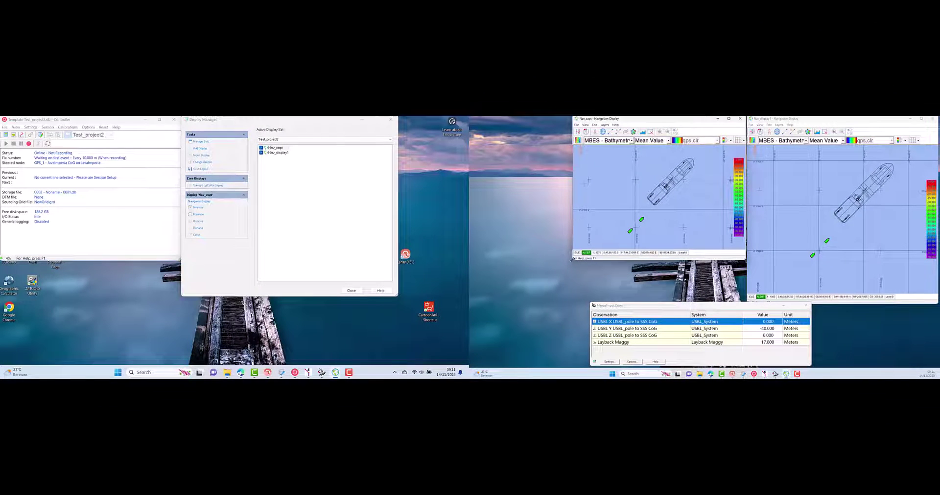
drag(570, 259, 566, 302)
scroll(672, 214, down, 10)
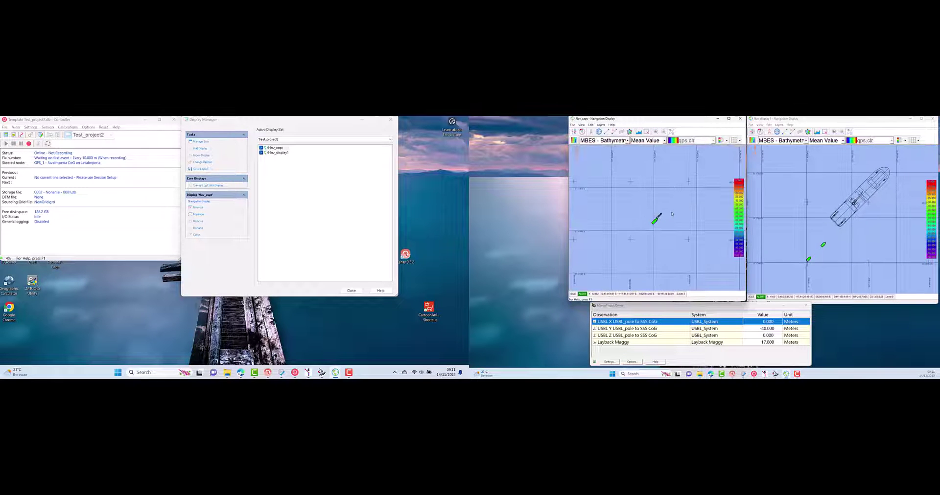
- Review the layer and object drawing options in Nav_capt's view properties and accept them
right_click(672, 214)
click(685, 245)
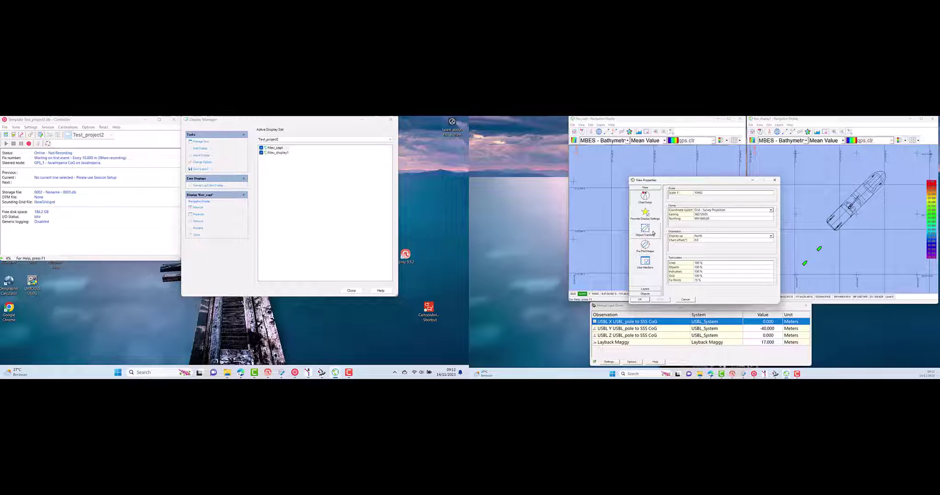
click(643, 289)
click(645, 294)
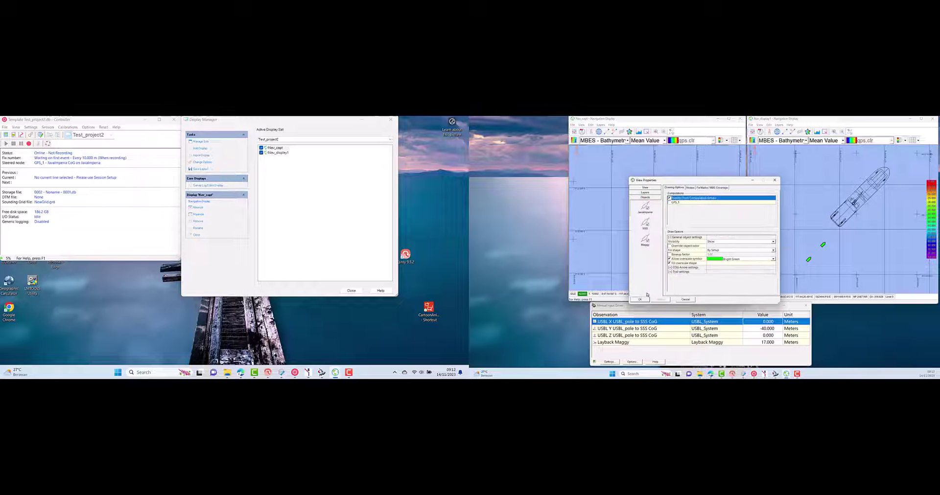
click(639, 300)
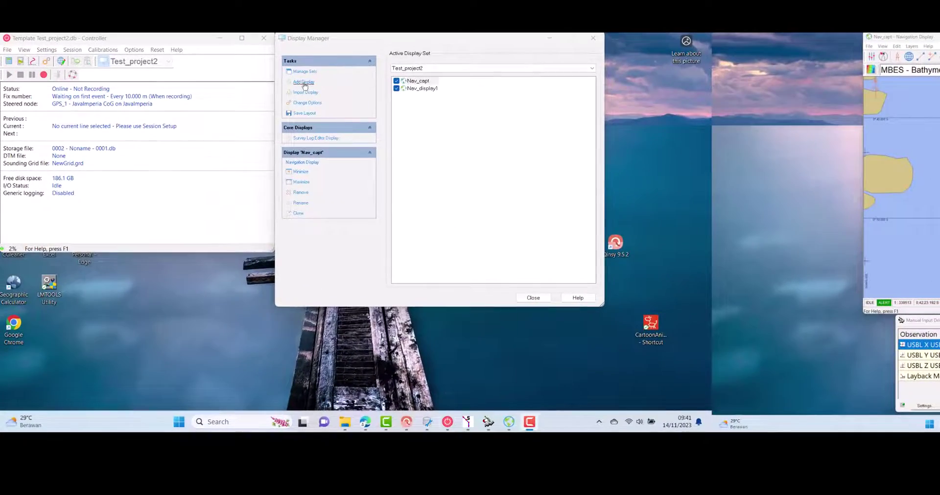
- Add a Node QC Display titled Node Qc to the display set
click(206, 144)
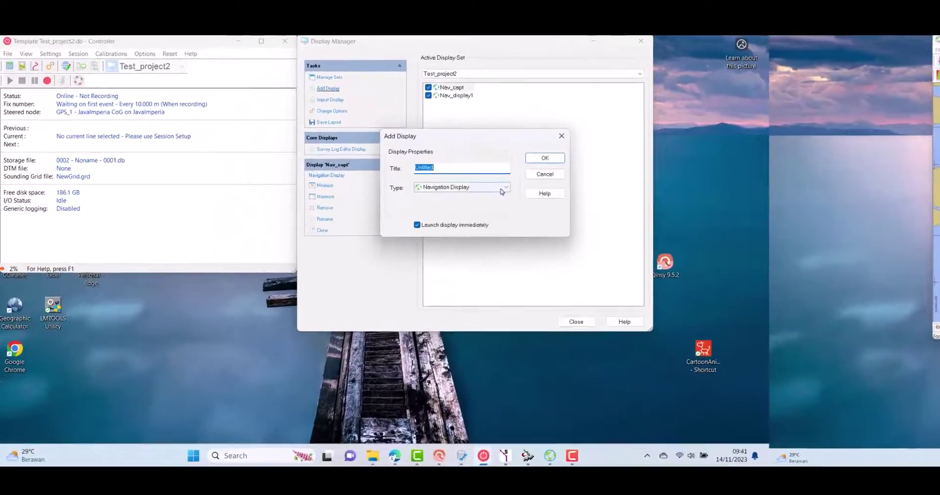
click(502, 191)
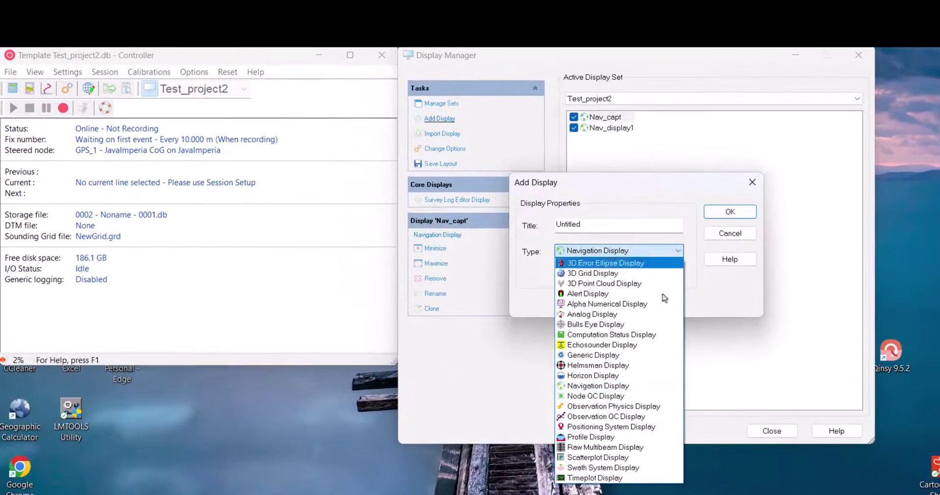
click(624, 400)
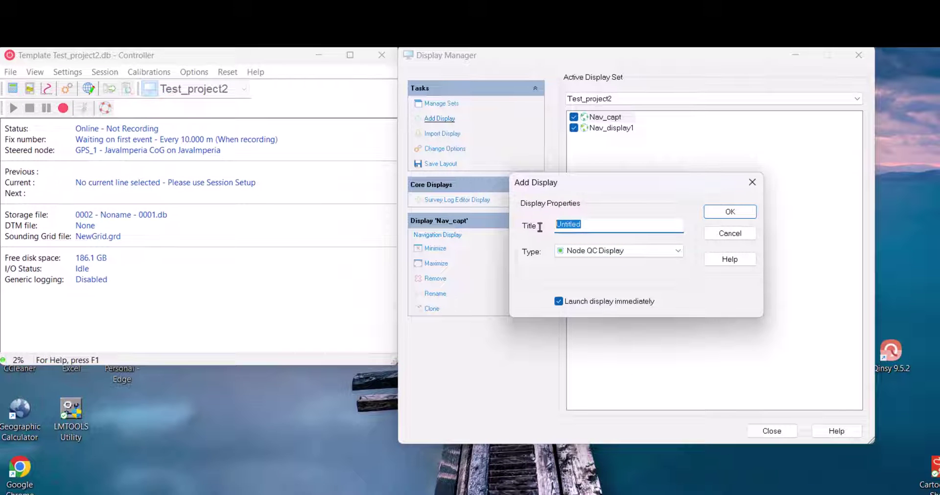
text(Node Qc)
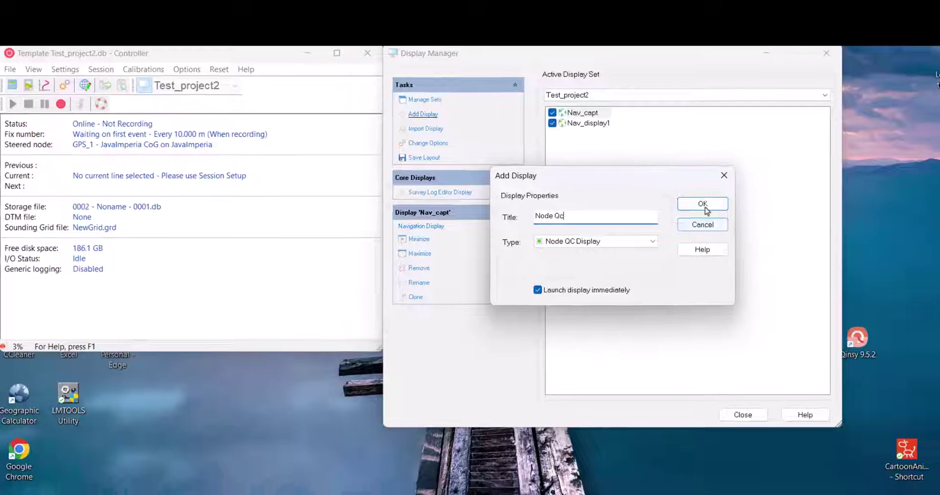
click(730, 211)
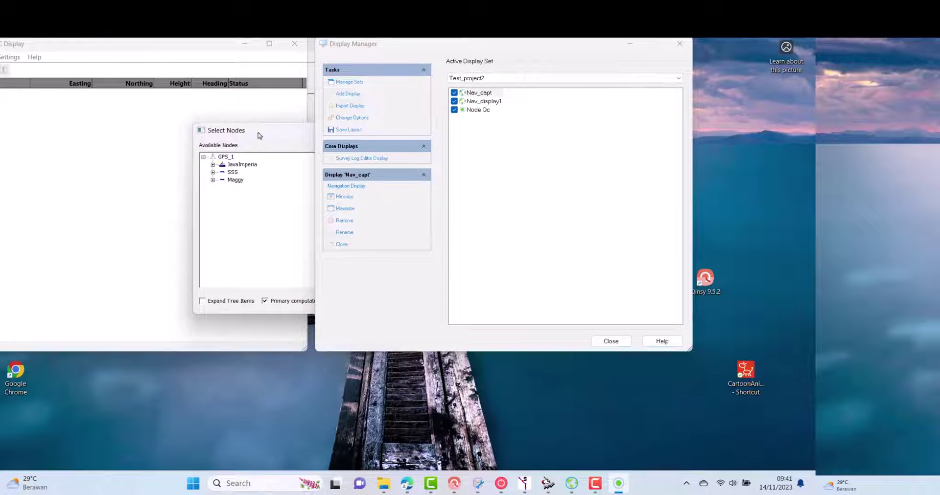
- Select the JavaImperia nodes GPS_1, SBES and MBES for the Node Qc display
drag(259, 135, 441, 243)
click(629, 46)
drag(510, 239, 506, 146)
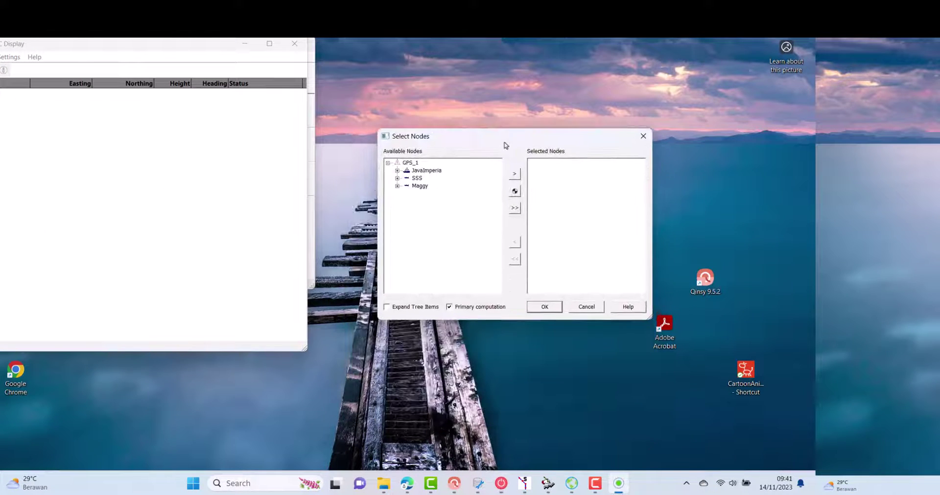
click(397, 170)
click(429, 185)
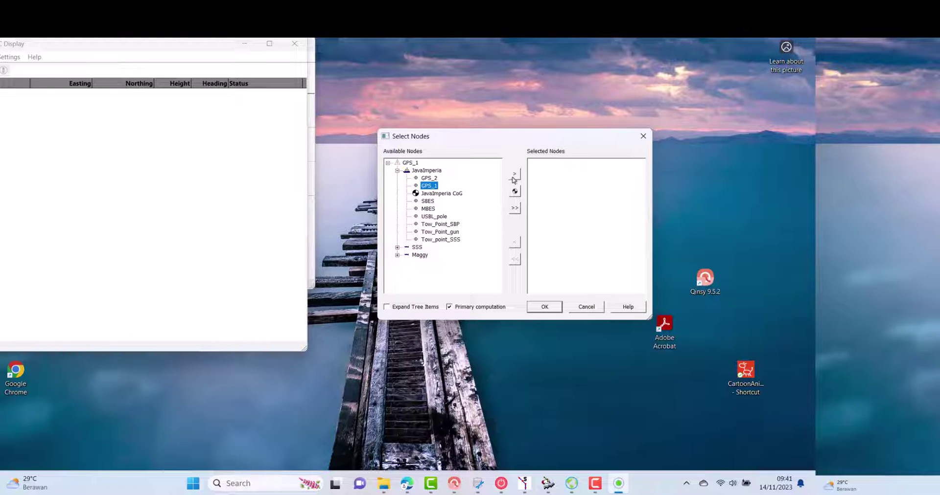
click(514, 175)
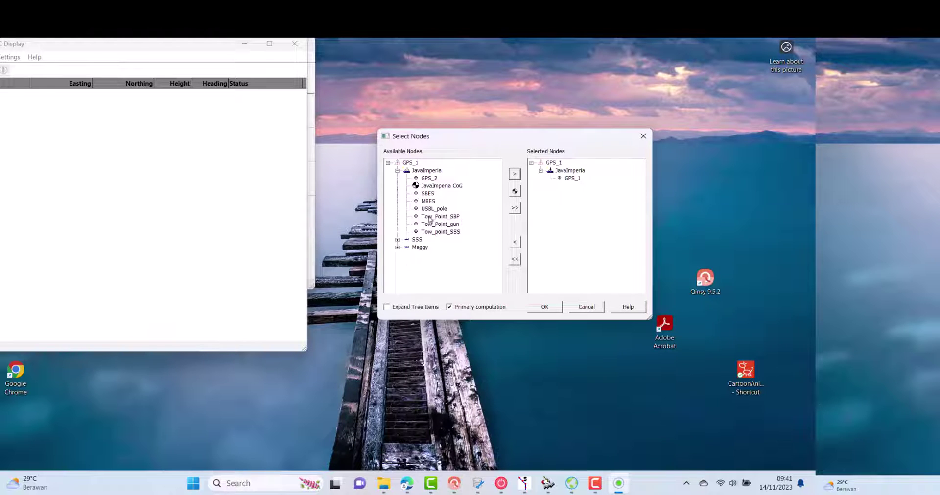
click(428, 194)
click(514, 179)
click(493, 194)
click(514, 179)
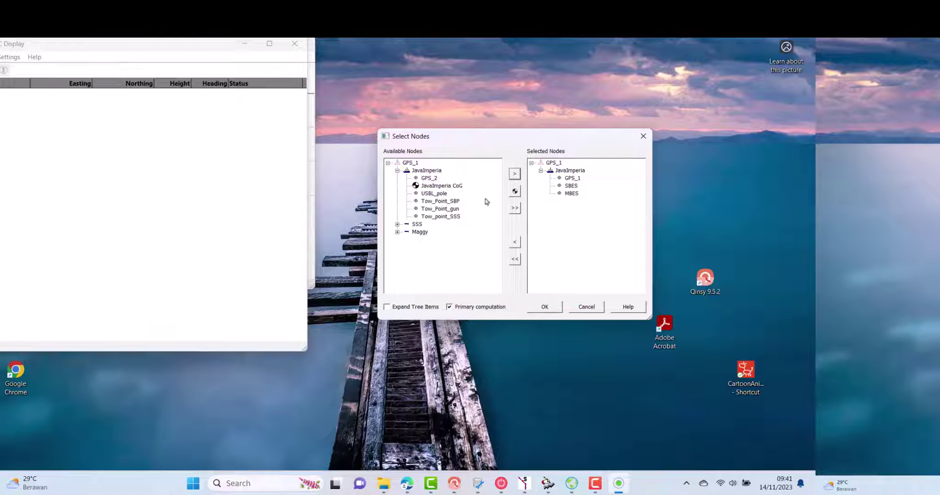
- Add the SSS CoG and Maggy CoG nodes to the Node Qc selection and confirm it
click(397, 225)
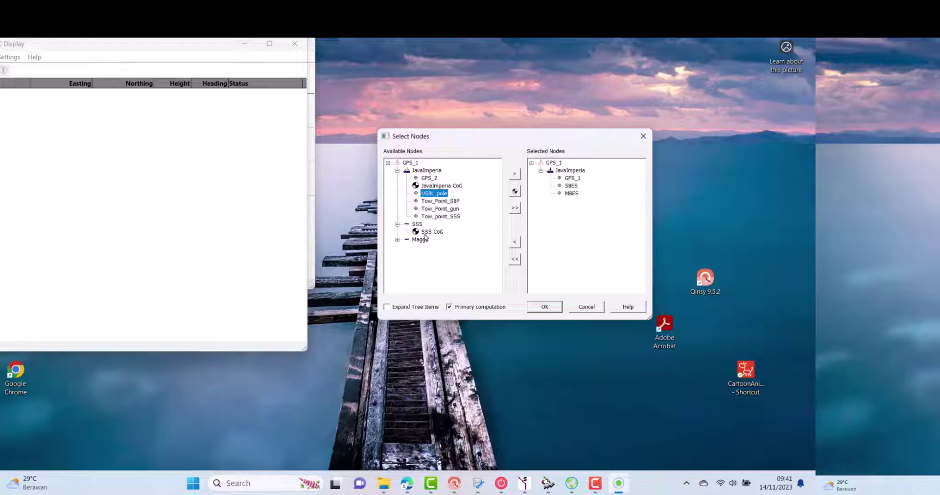
click(426, 232)
click(515, 178)
click(397, 225)
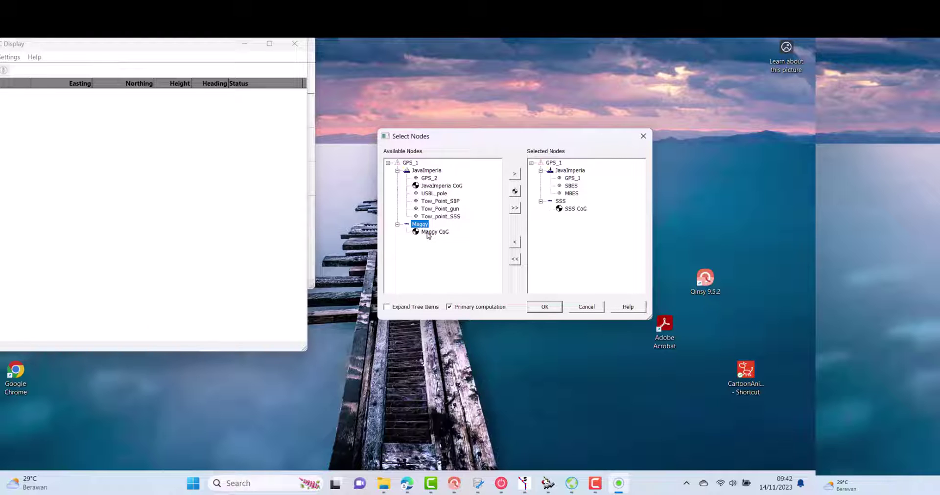
click(428, 233)
click(514, 175)
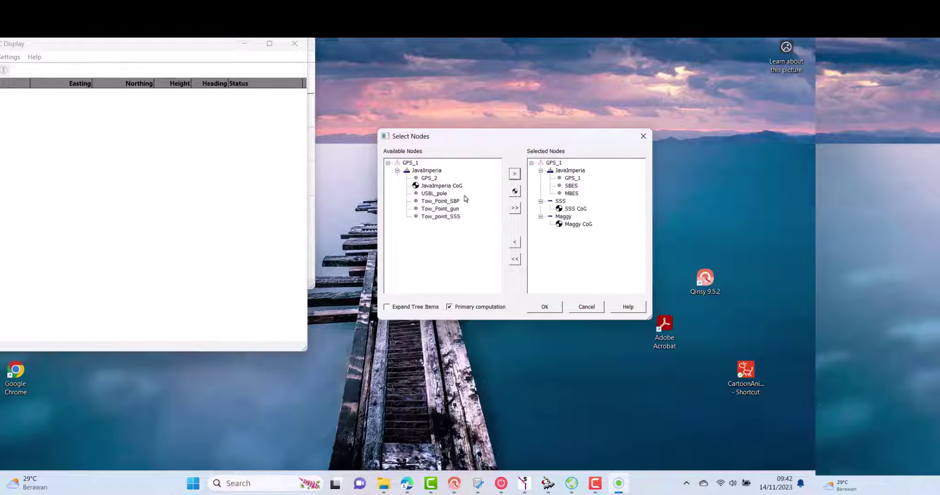
click(549, 309)
- Place the Node Qc window beside the Controller and shorten it to fit its node rows
drag(163, 45, 543, 46)
drag(677, 348, 726, 172)
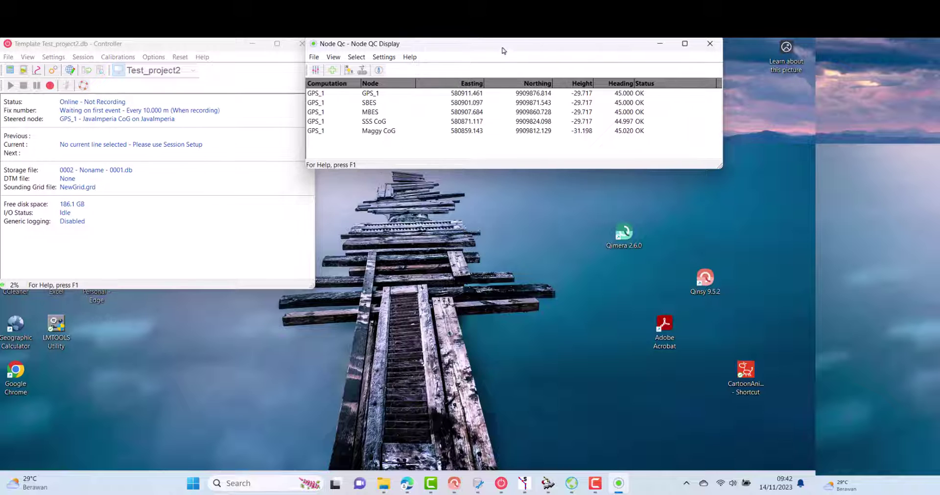
drag(504, 51, 514, 51)
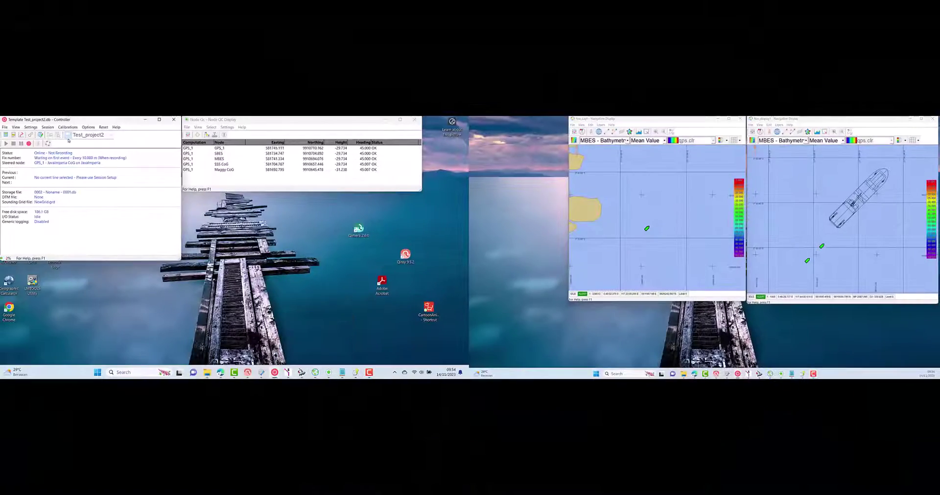
- Add an Alert Display titled Alert_Display to the display set and minimize the Display Manager
click(68, 139)
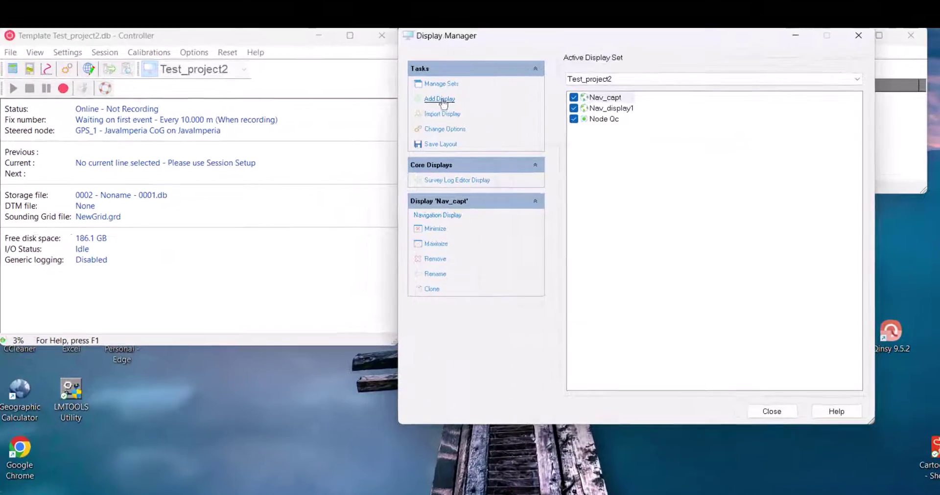
click(200, 148)
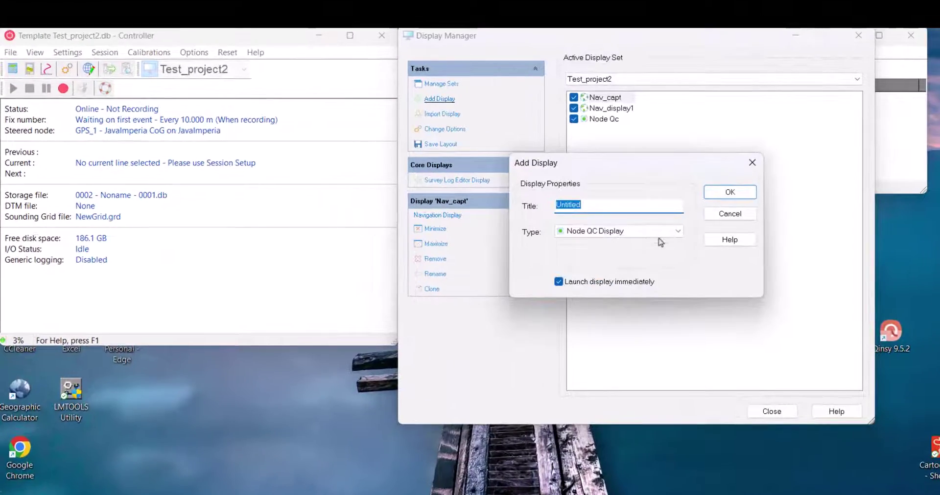
click(309, 209)
click(651, 274)
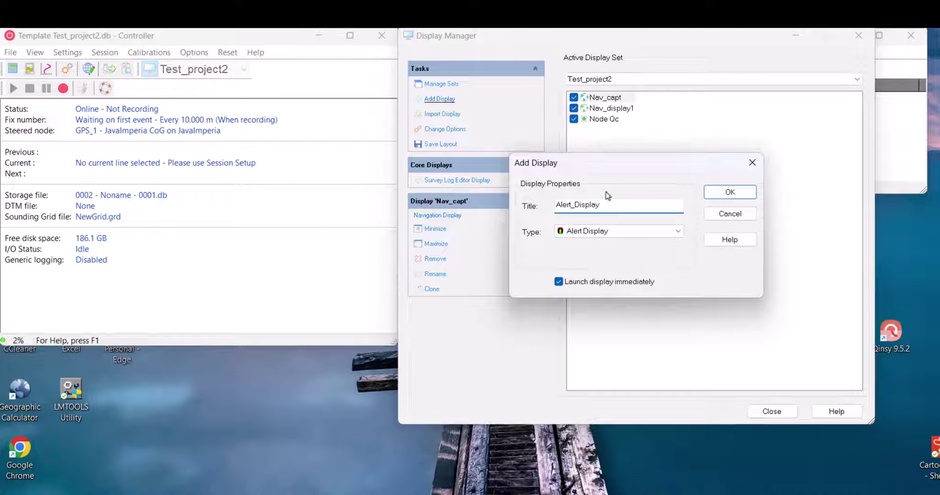
click(716, 193)
click(795, 35)
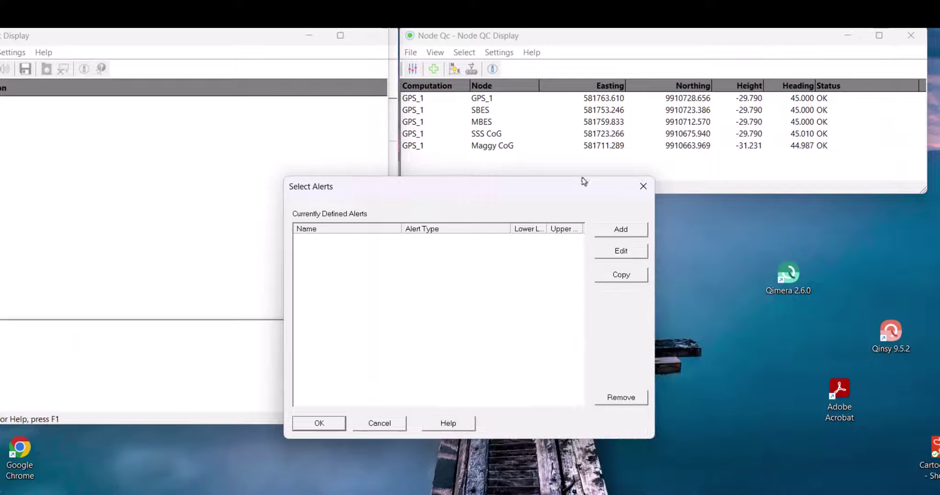
- Define I/O timeout alerts of 2.000 seconds for all systems and move the Alert_Display window off the Controller
drag(467, 185, 516, 184)
click(678, 218)
click(654, 232)
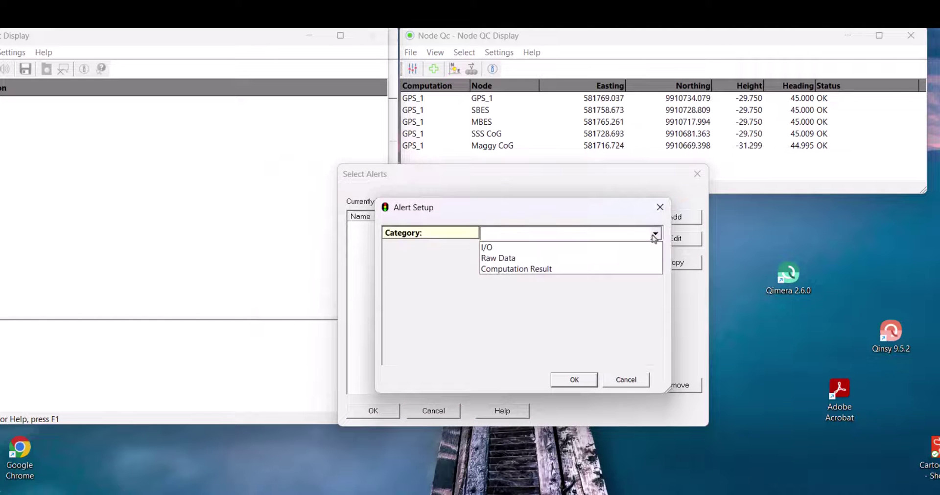
click(646, 245)
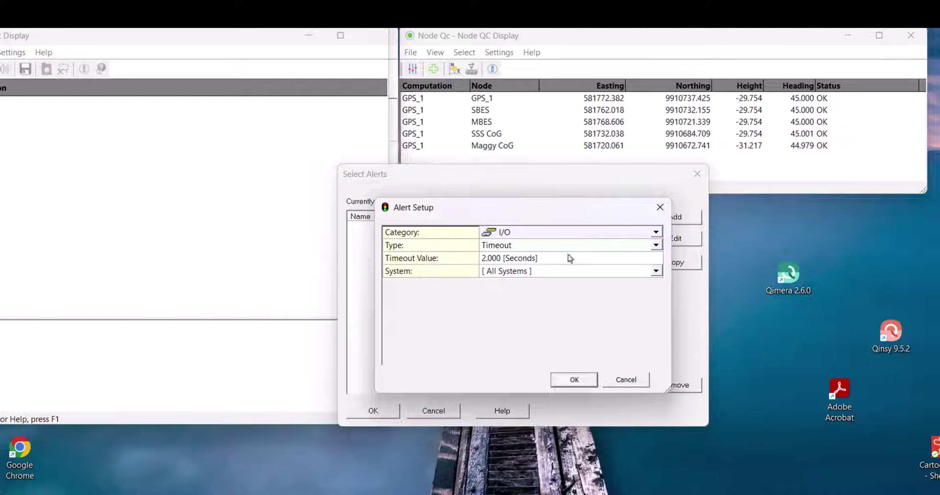
click(586, 381)
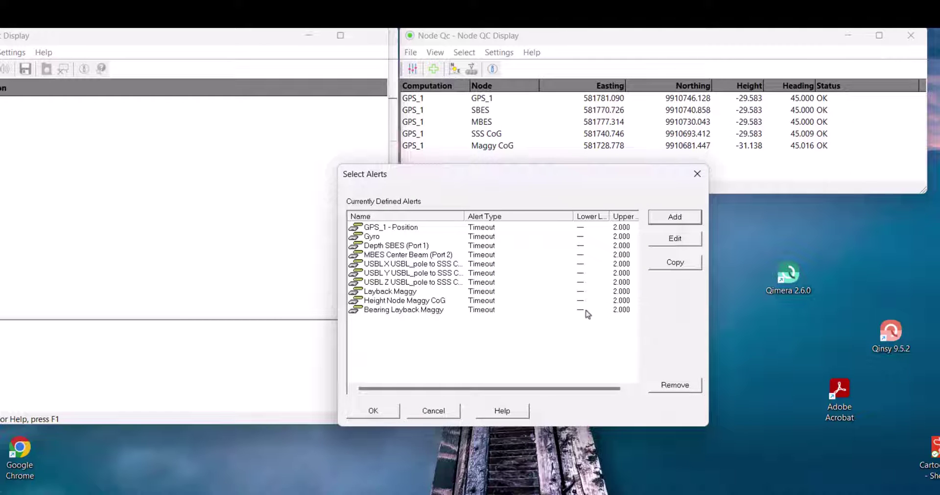
drag(573, 217, 539, 217)
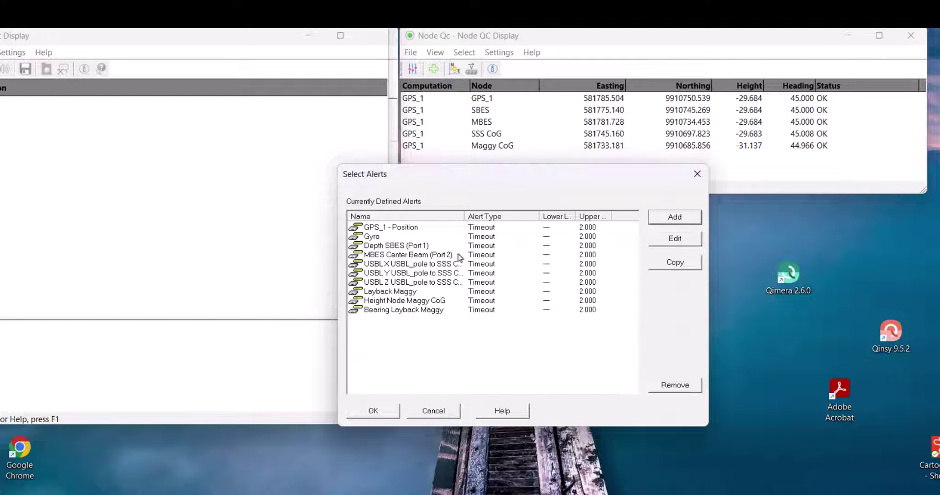
click(391, 411)
drag(176, 35, 666, 201)
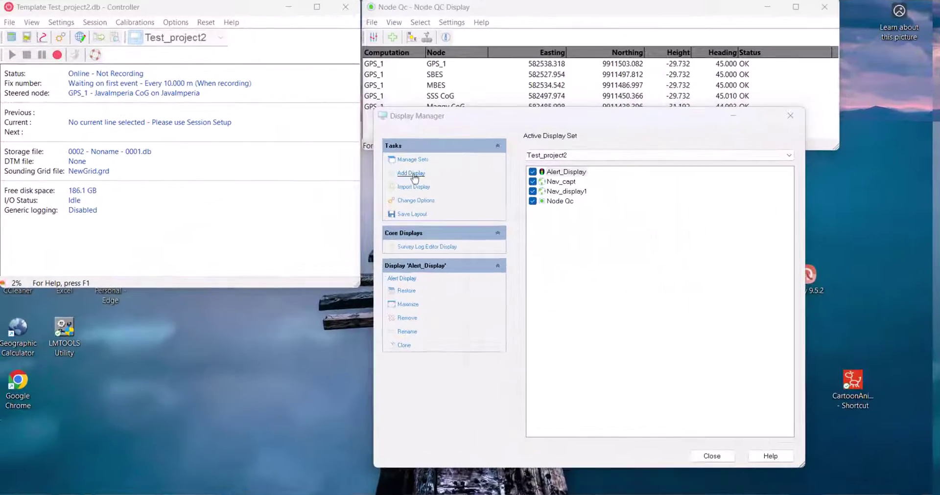
- Add a Helmsman Display titled helmsman1 to the display set
click(207, 203)
click(620, 295)
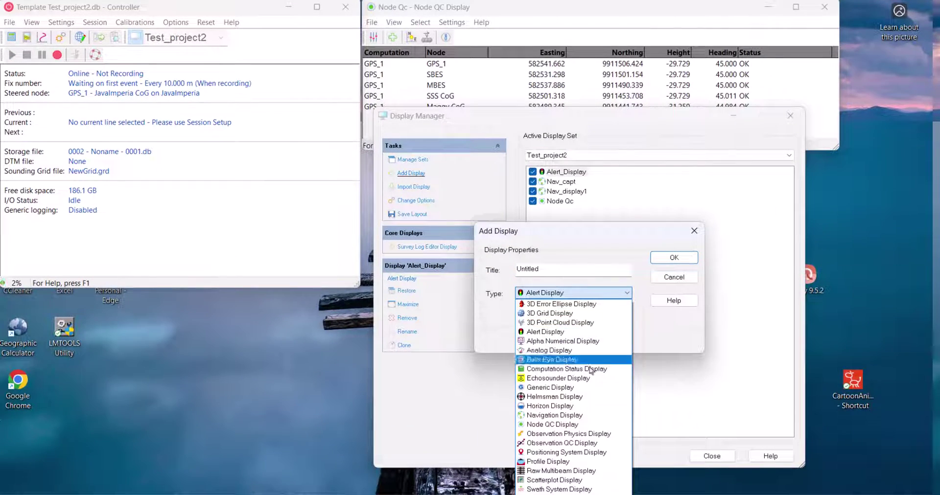
click(562, 397)
click(565, 272)
double_click(565, 272)
text(he)
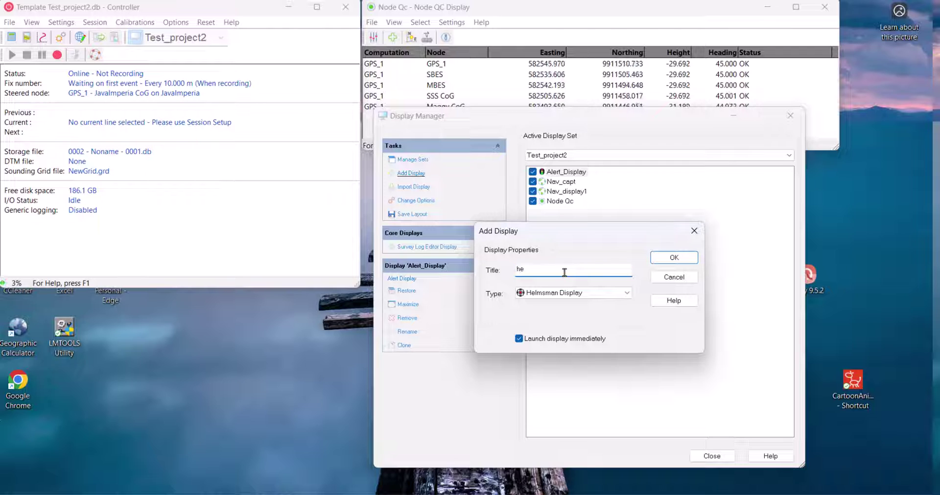
text(lmsnan1)
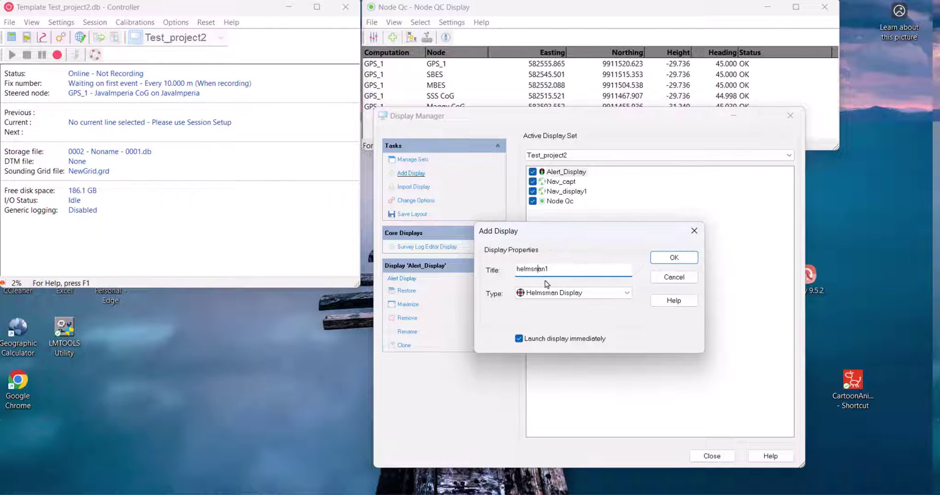
key(Return)
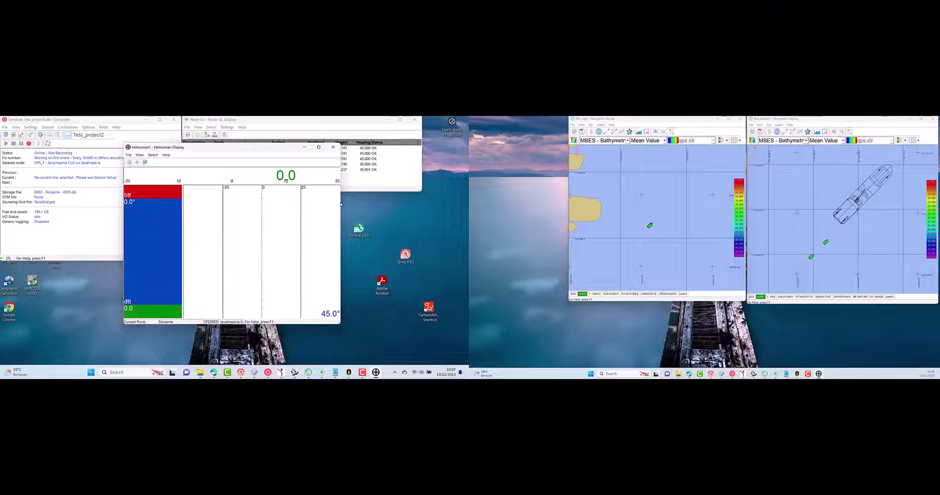
- Resize and reposition the helmsman1 window below the Node Qc window, accepting its view properties as they are
drag(341, 204, 415, 205)
drag(248, 144, 244, 223)
click(129, 241)
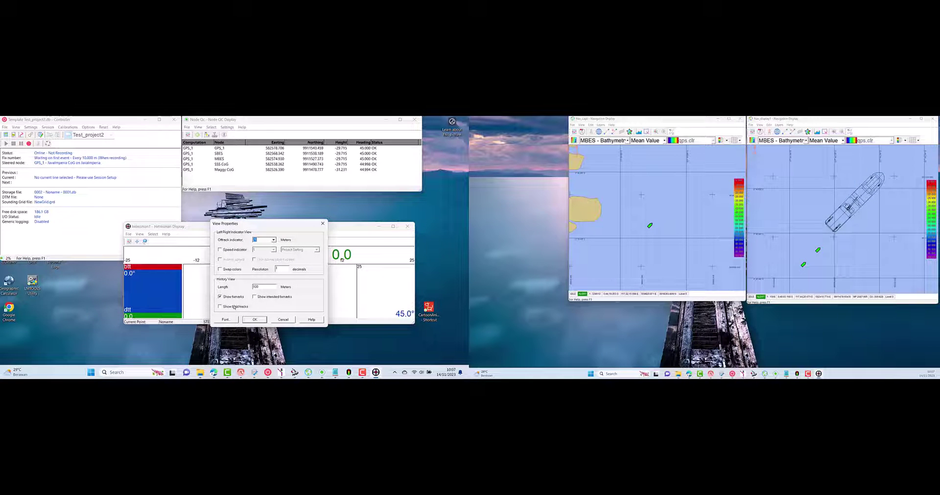
click(254, 319)
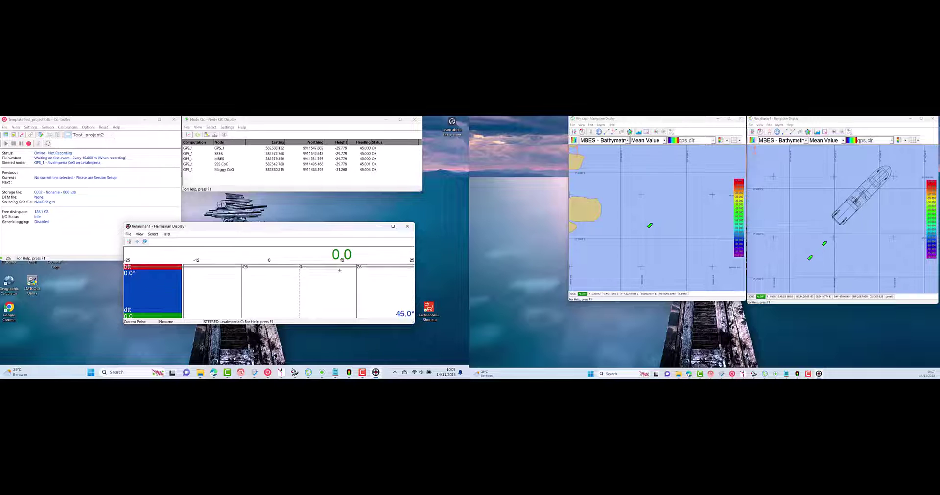
drag(415, 264, 439, 263)
drag(321, 228, 264, 227)
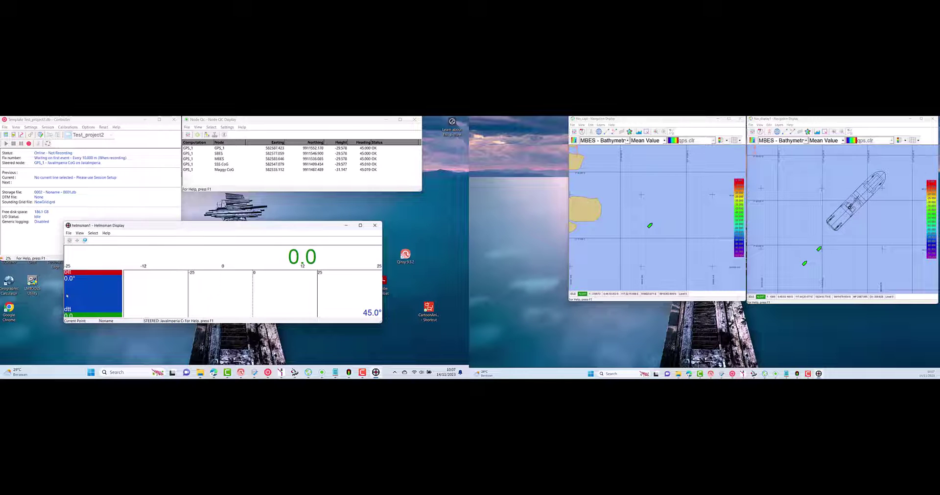
- Resize the helmsman1 window, move it below Nav_display1 on the second screen, and accept its view properties
drag(64, 287, 127, 287)
drag(198, 226, 791, 294)
click(749, 304)
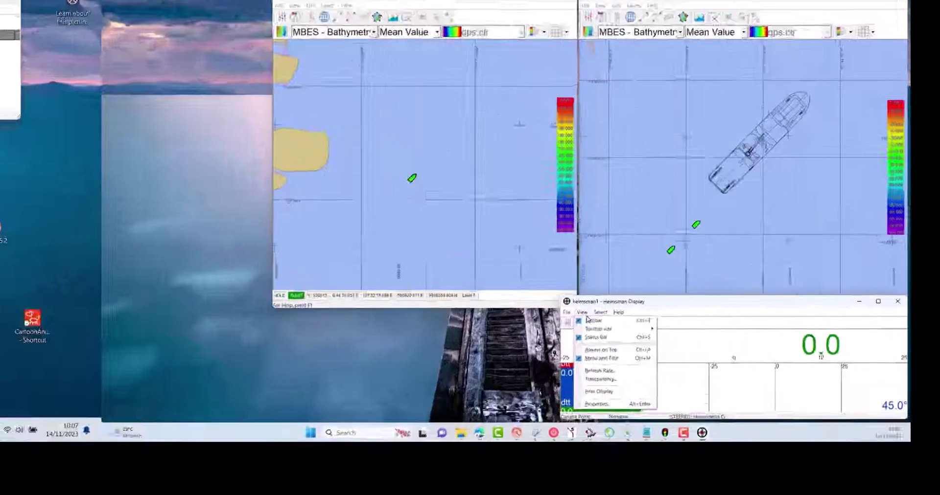
click(762, 357)
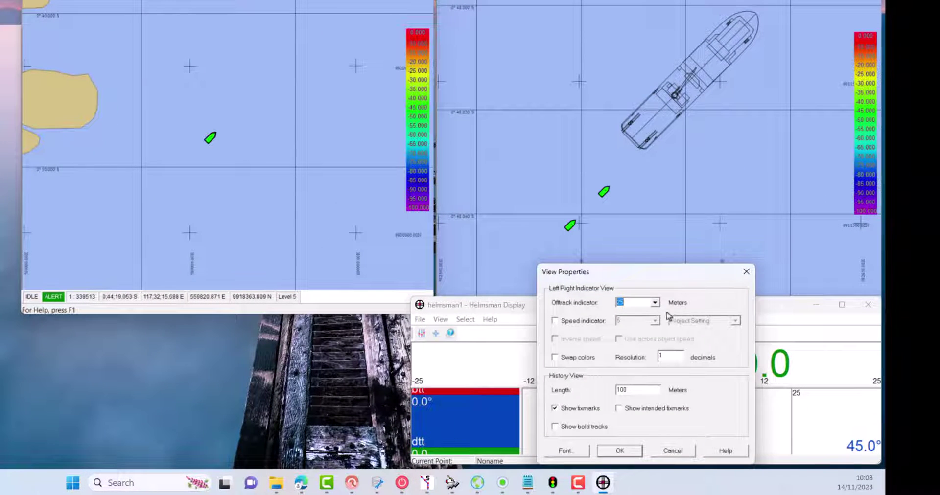
click(655, 303)
click(638, 342)
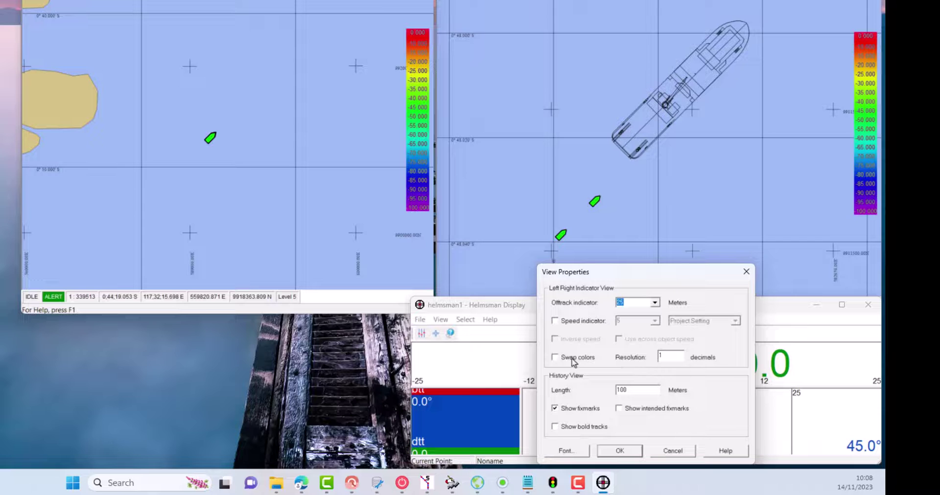
click(602, 451)
- Set the helmsman display to track the steered node from Computation Settings with mainline 1 Current Point
right_click(568, 415)
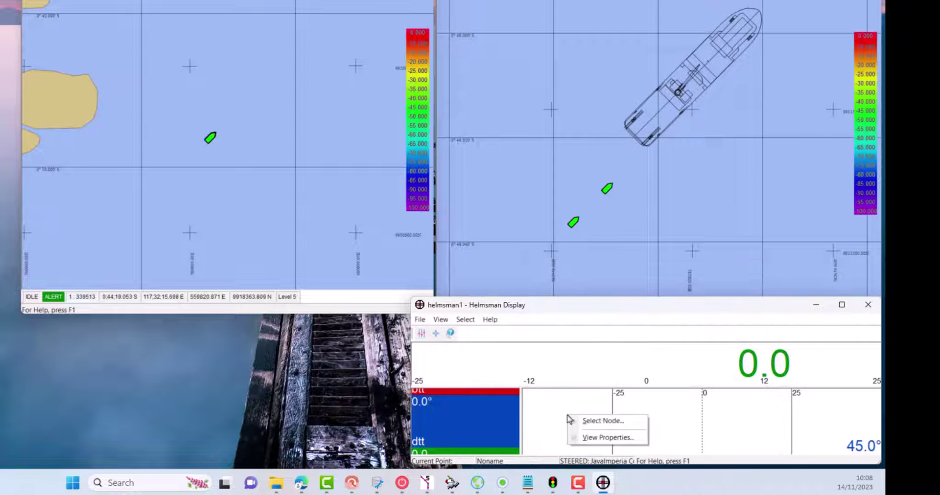
click(583, 420)
click(708, 331)
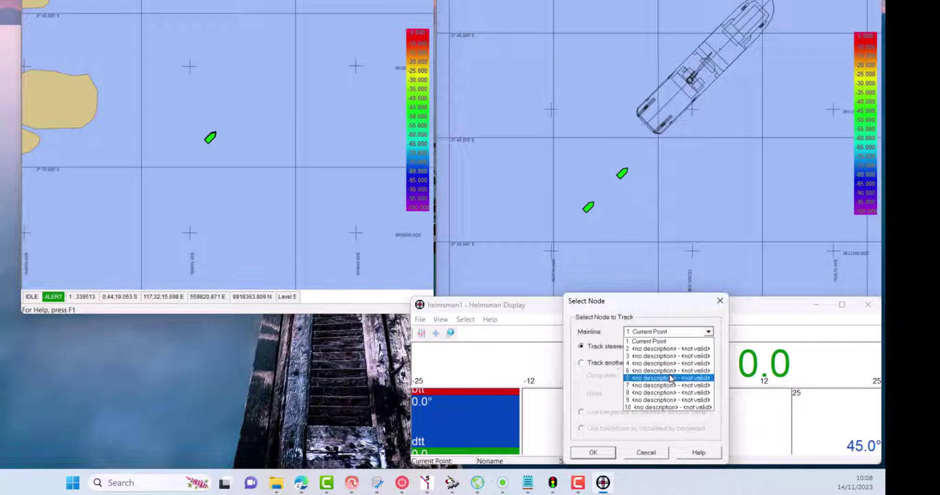
click(653, 341)
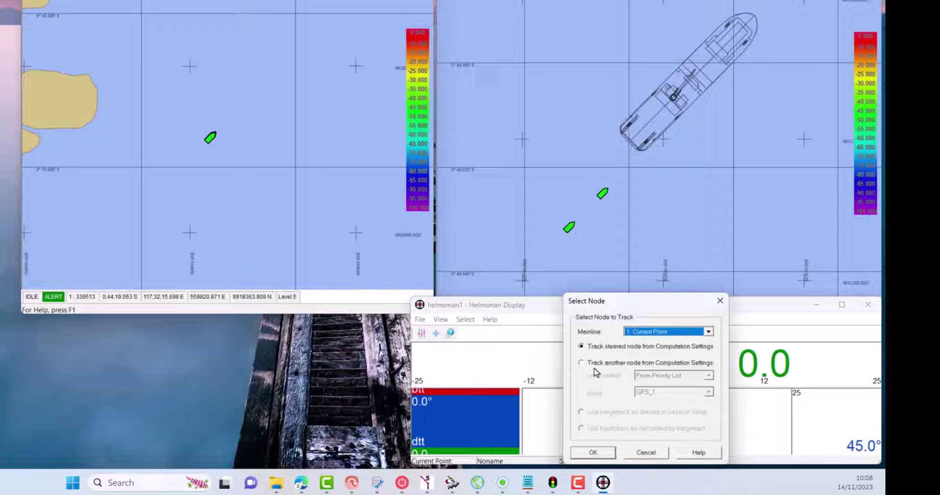
click(592, 451)
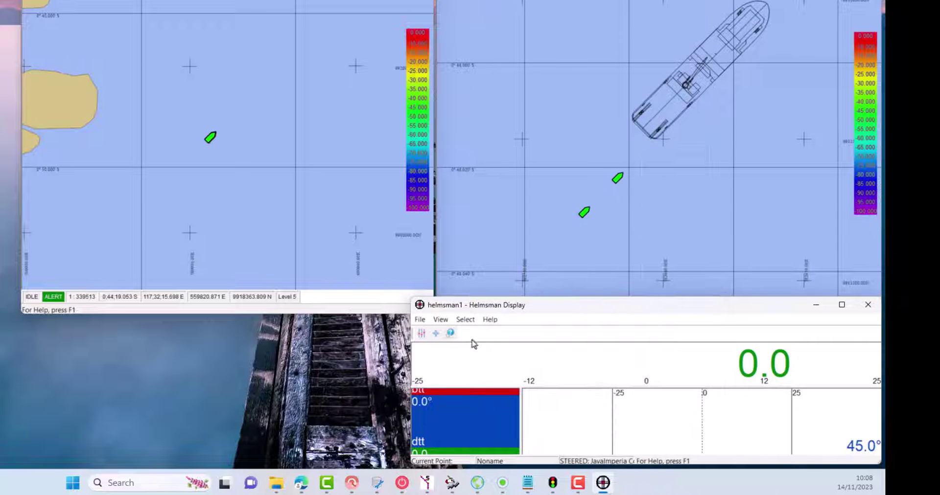
- Turn off Show fixmarks in the helmsman display's view properties
click(421, 333)
click(631, 455)
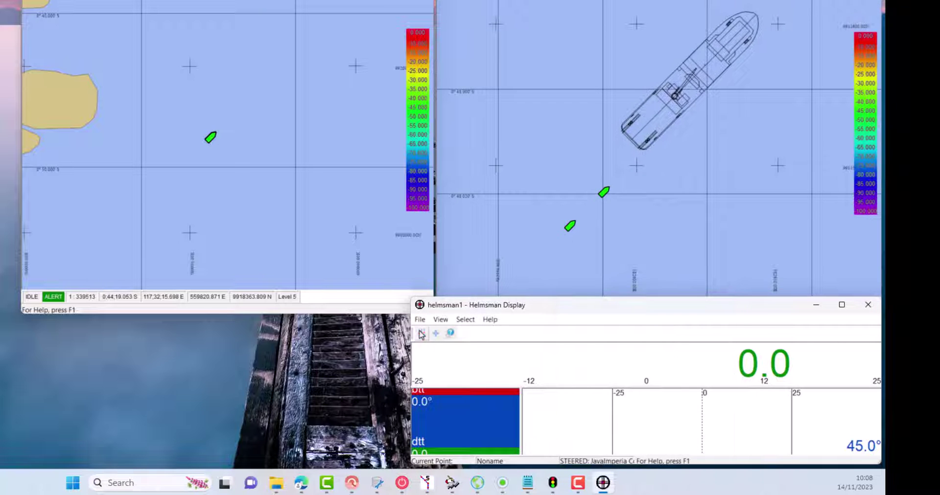
click(422, 334)
click(555, 410)
click(619, 451)
click(422, 334)
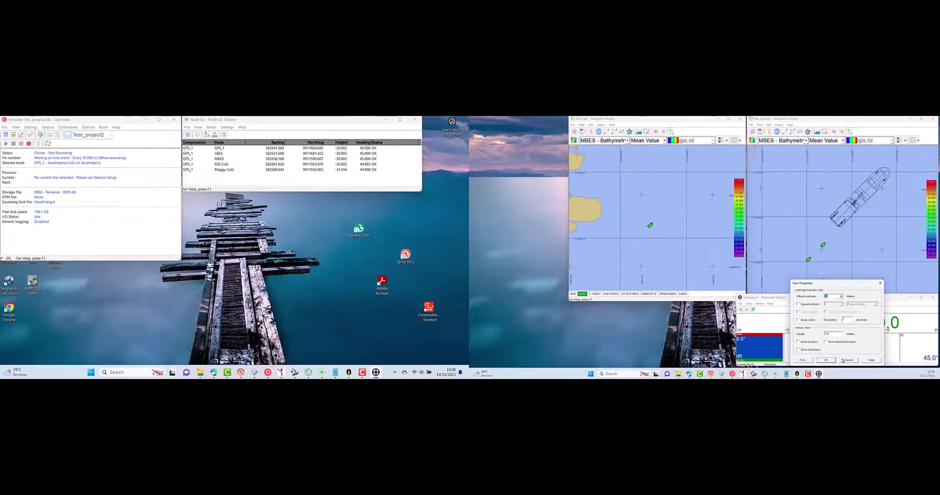
click(843, 360)
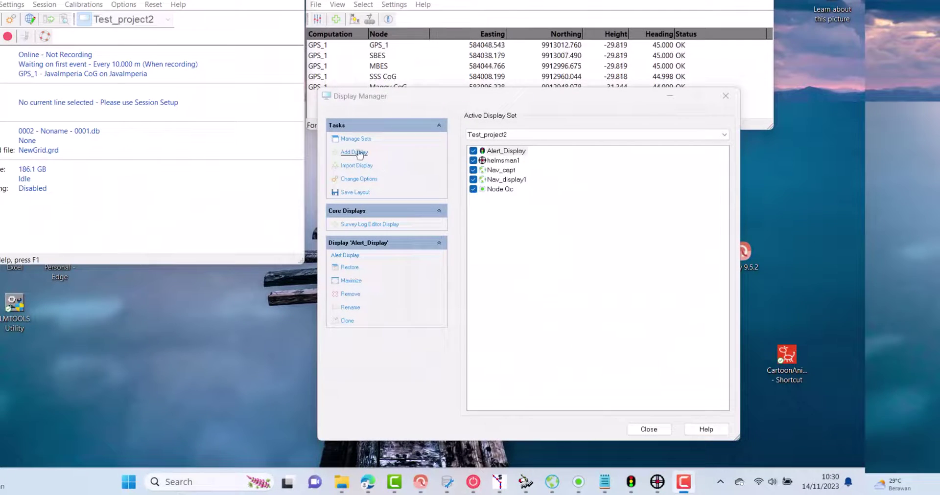
- Add a Swath System Display titled Swath System to the display set, launching it immediately
click(354, 152)
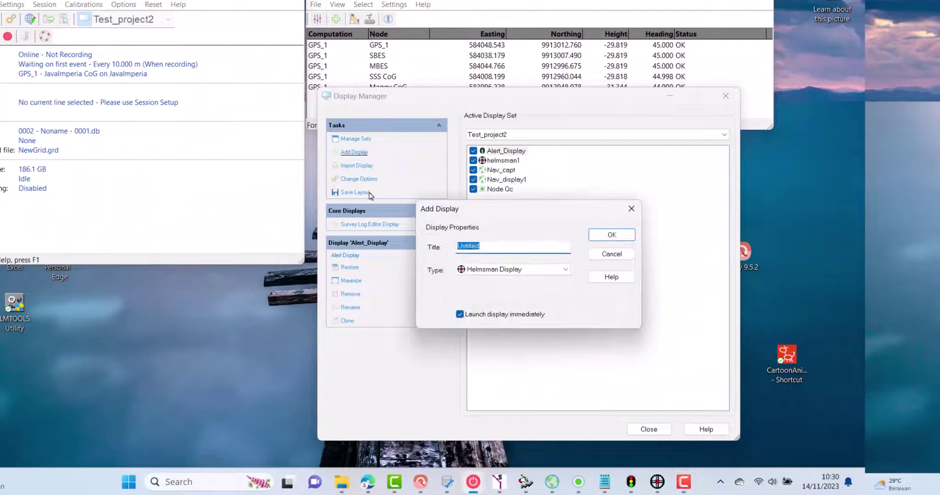
click(555, 270)
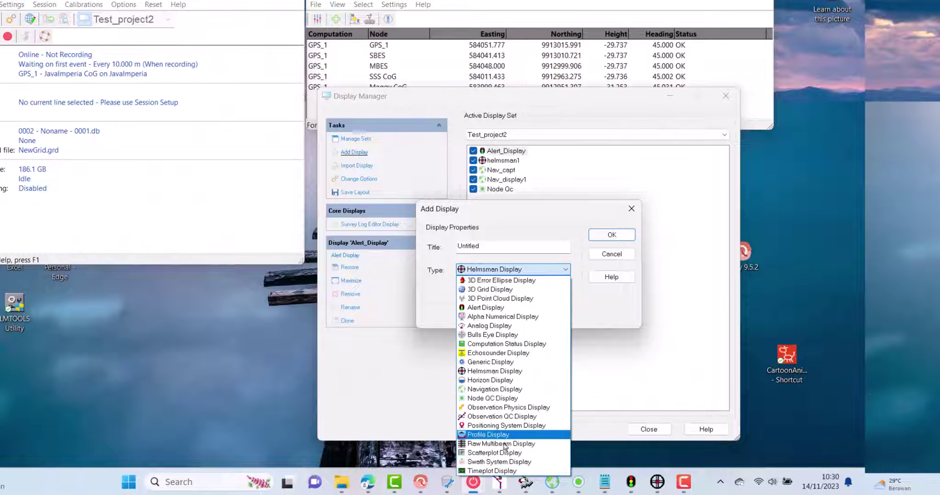
click(500, 462)
text(Swath System)
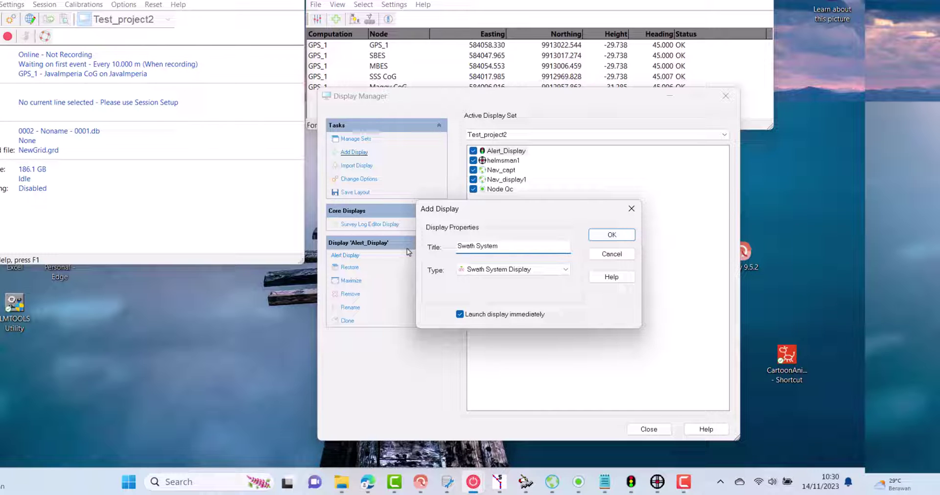
click(603, 238)
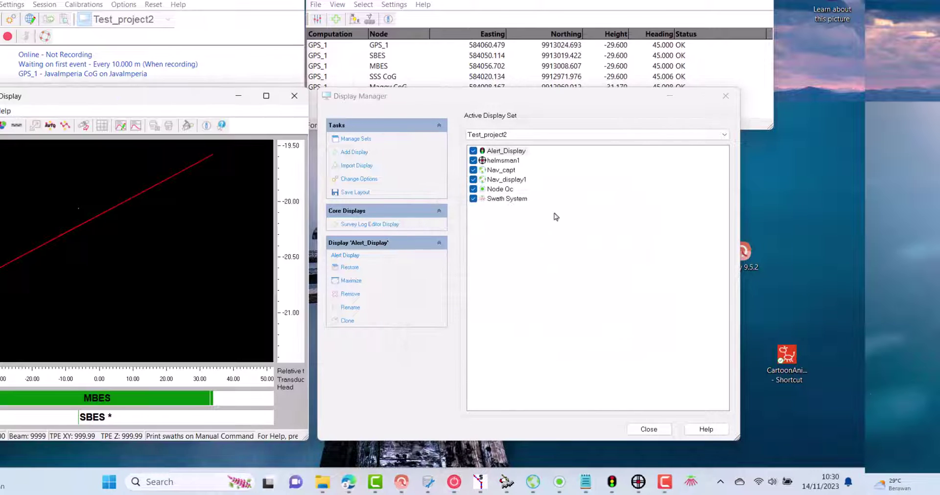
- Minimize the Display Manager and place the Swath System window below the Node Qc window
click(668, 100)
drag(214, 94, 632, 116)
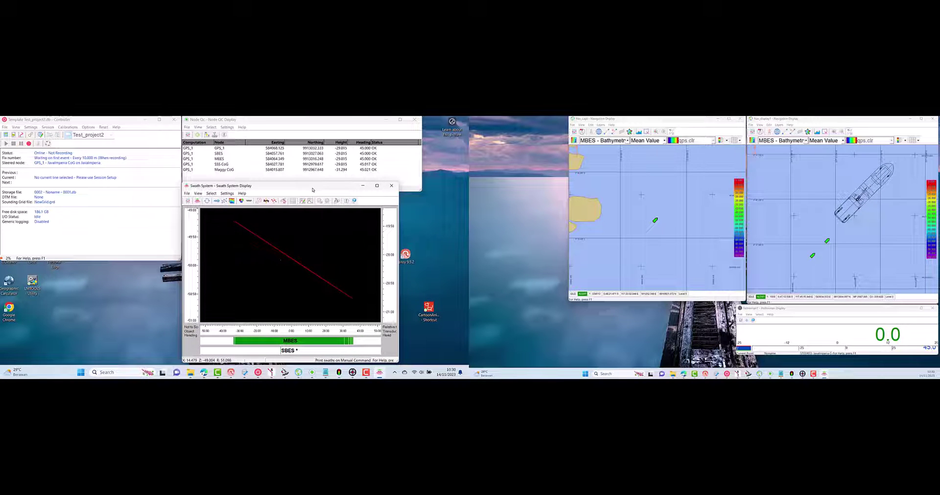
drag(312, 184, 331, 201)
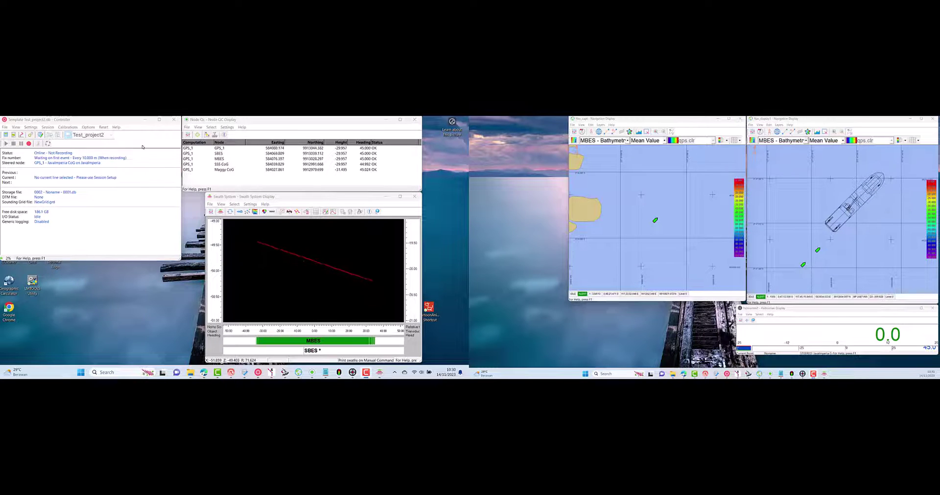
- Add an Alpha Numerical Display titled Alpha1 to the display set, launching it immediately
click(268, 347)
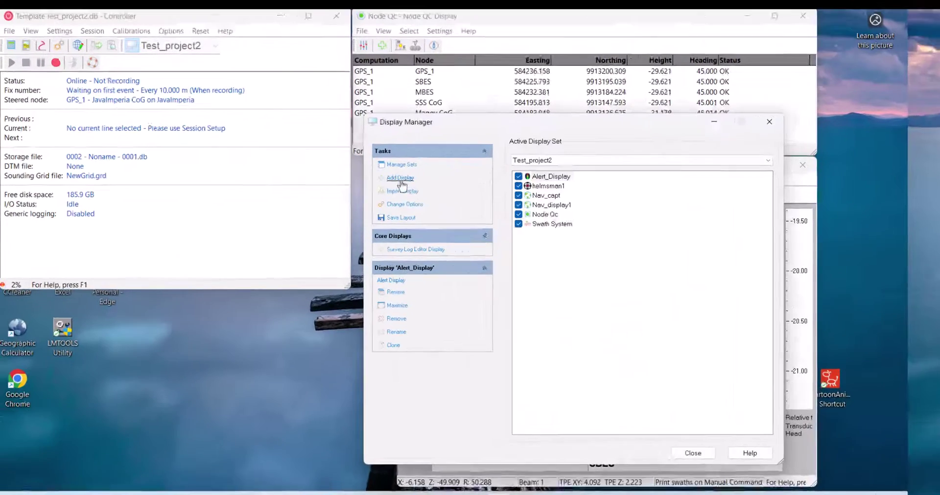
click(207, 203)
click(316, 264)
click(591, 346)
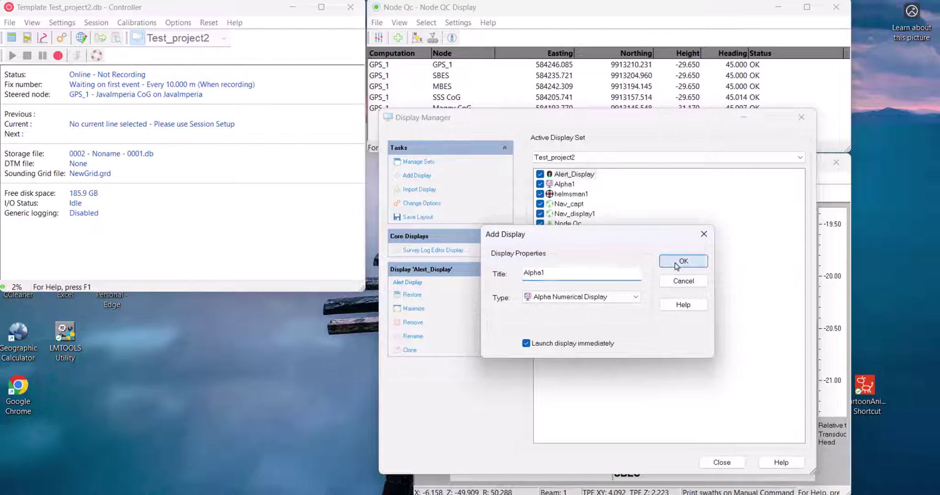
click(683, 261)
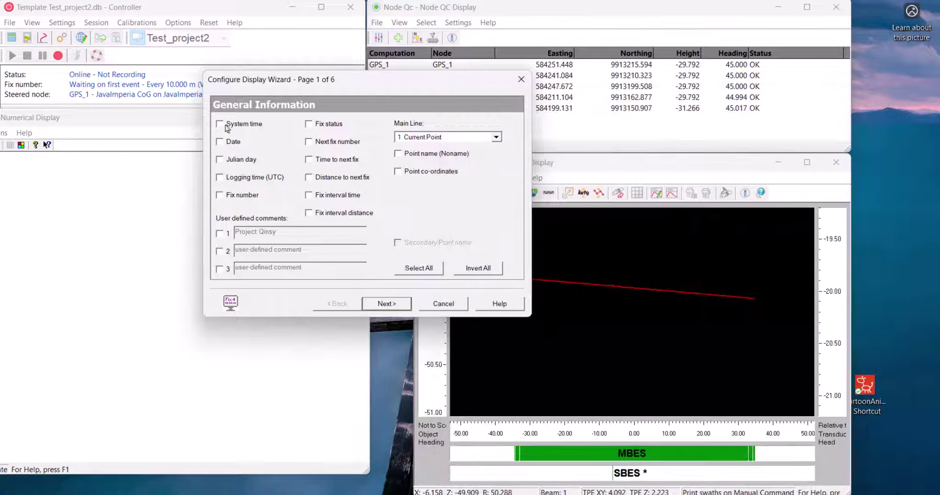
- Include system time, date, fix number, next fix number, distance to next fix and point name as Alpha1's general information
click(227, 126)
click(225, 142)
click(225, 195)
click(313, 142)
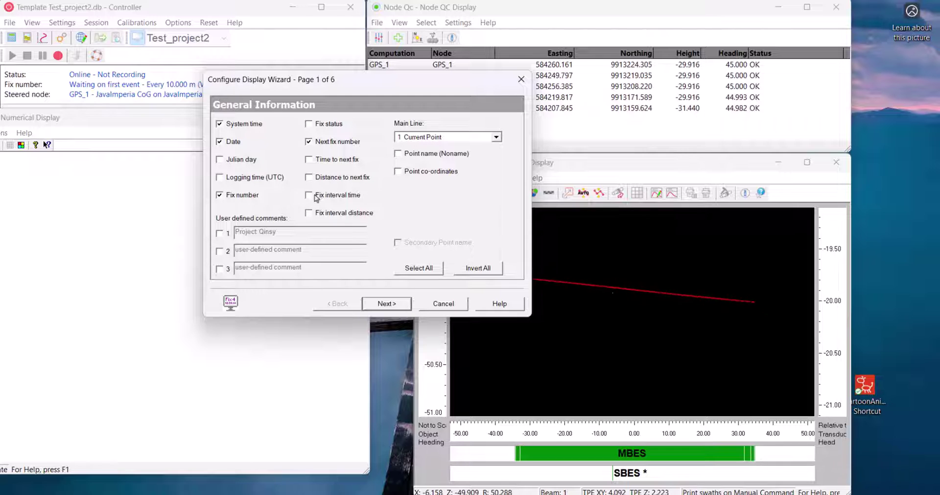
click(398, 154)
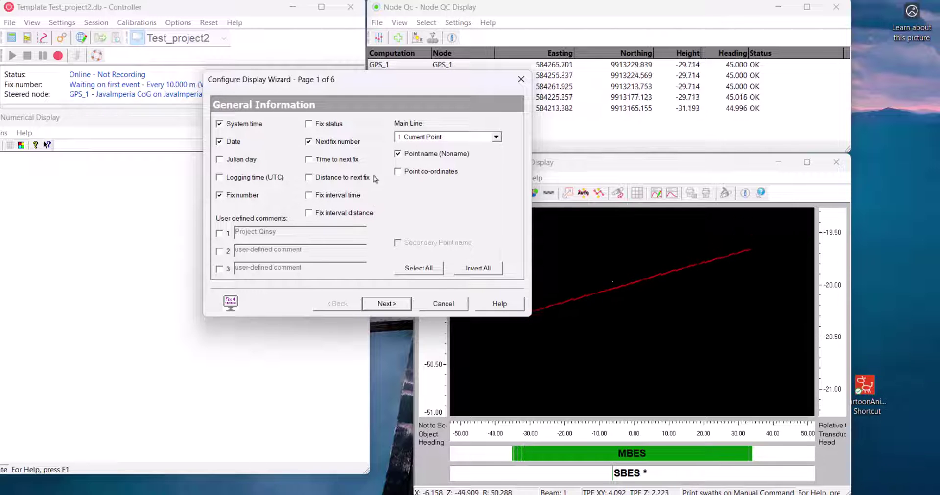
click(308, 177)
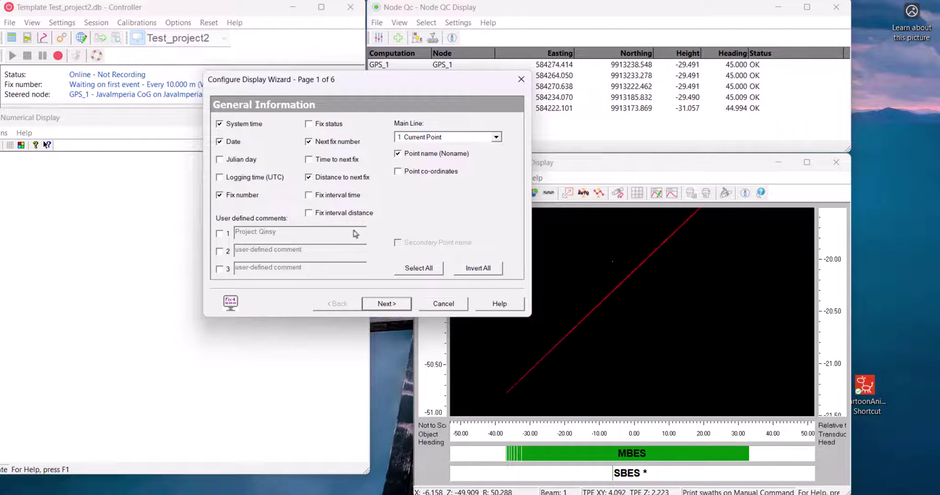
click(386, 304)
- Include the steered node's name, easting, northing, latitude, longitude, estimated time to point, COG, SOG and distance to point
click(219, 124)
click(219, 142)
click(220, 159)
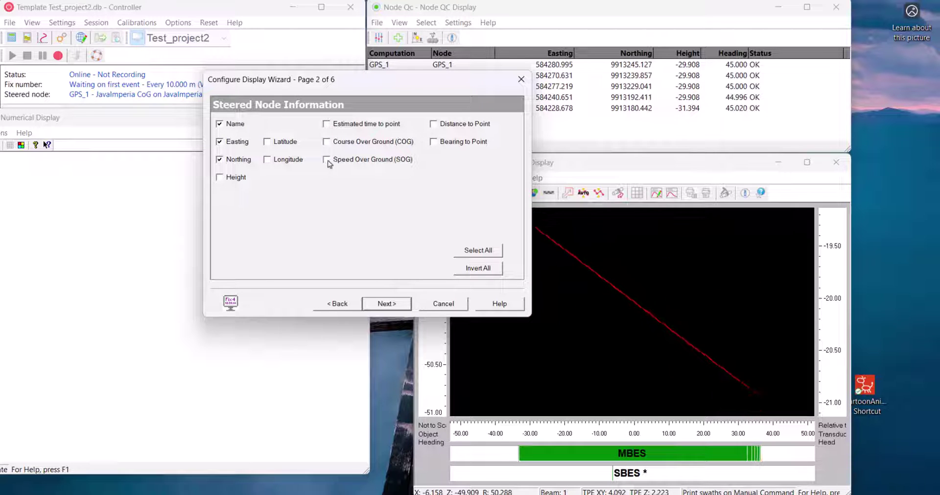
click(331, 127)
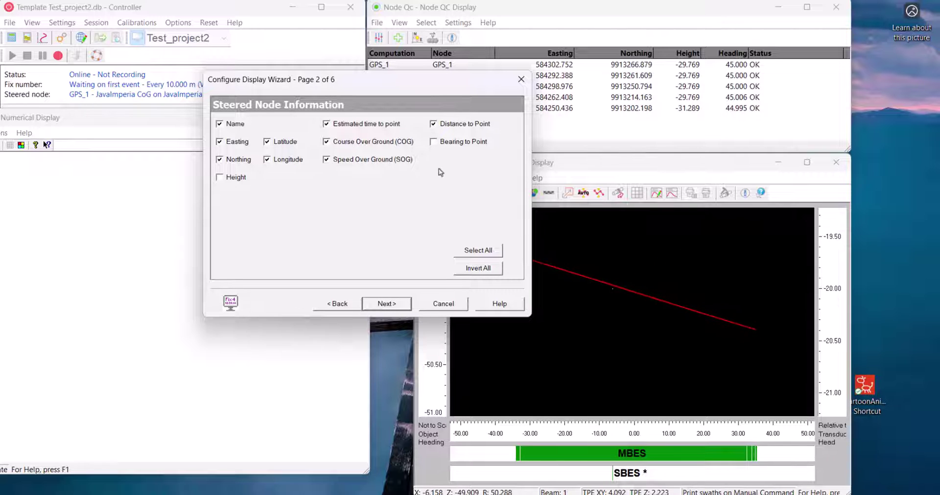
click(389, 304)
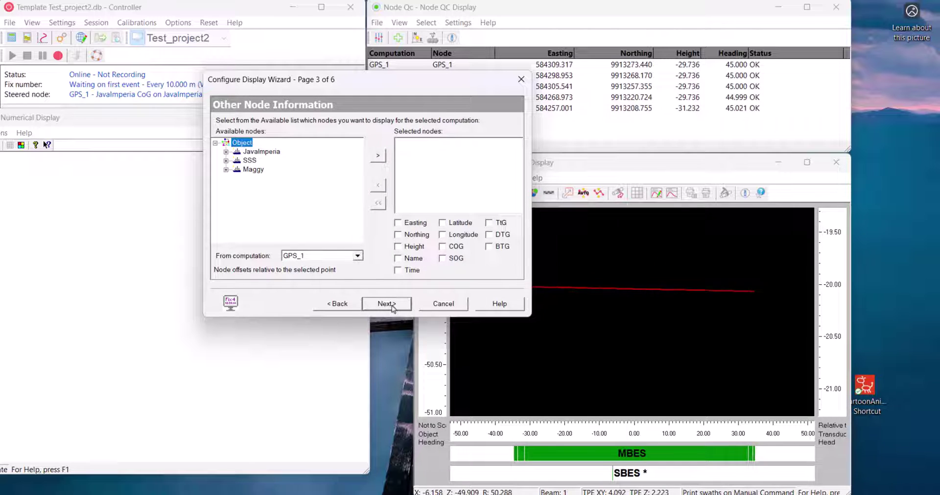
- Select the Gyro and Depth SBES observations for Alpha1, leaving other node information and node comparison empty
click(392, 306)
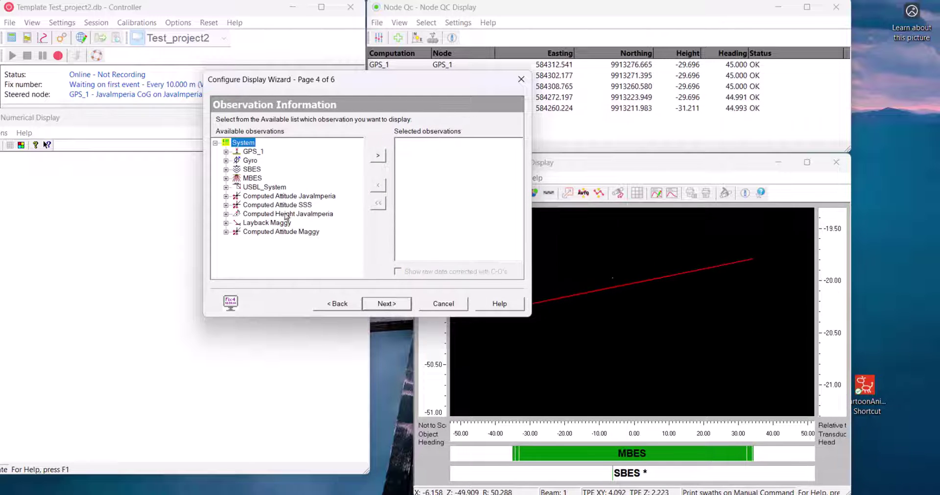
click(226, 160)
click(262, 170)
click(377, 155)
click(226, 160)
click(273, 169)
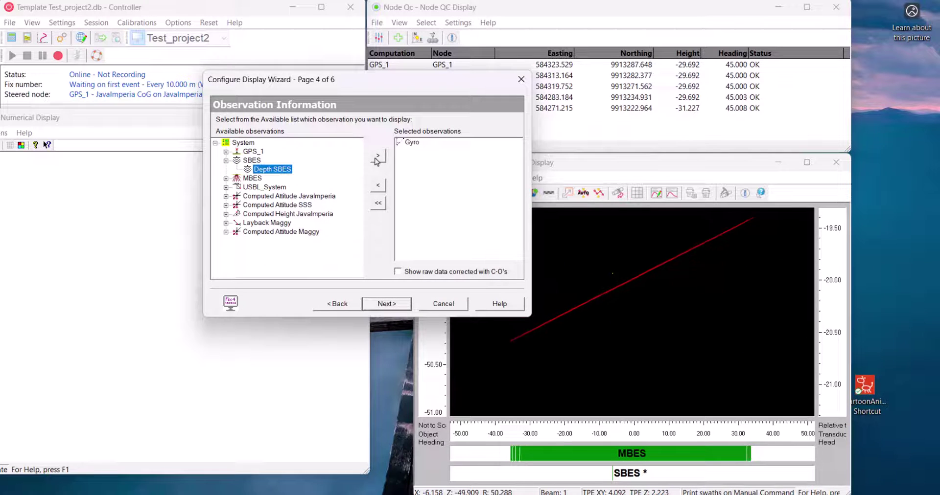
click(376, 157)
click(379, 307)
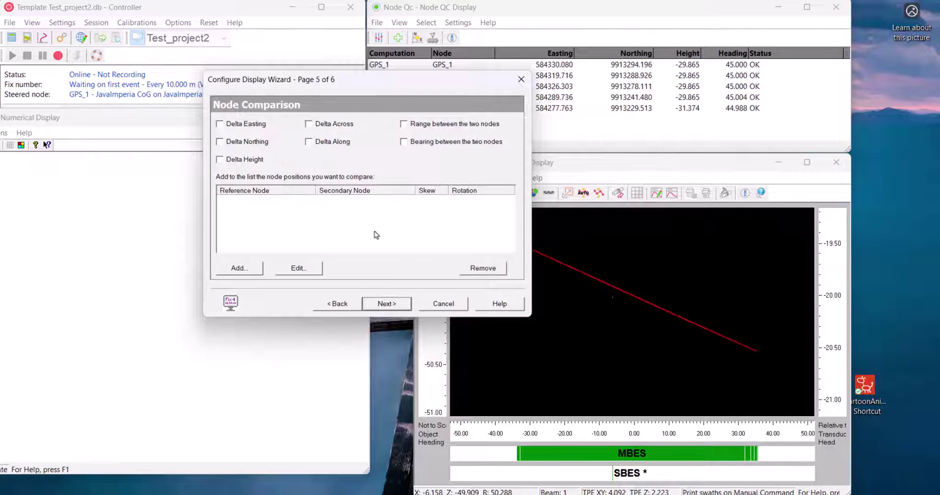
click(380, 306)
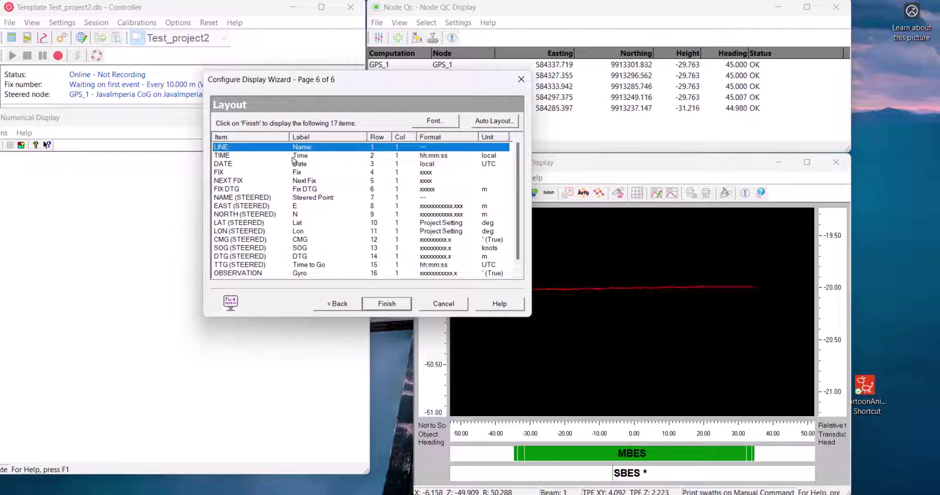
- Relabel the gyro observation as Heading and the SBES depth observation as Depth in Alpha1's layout
click(308, 199)
click(300, 273)
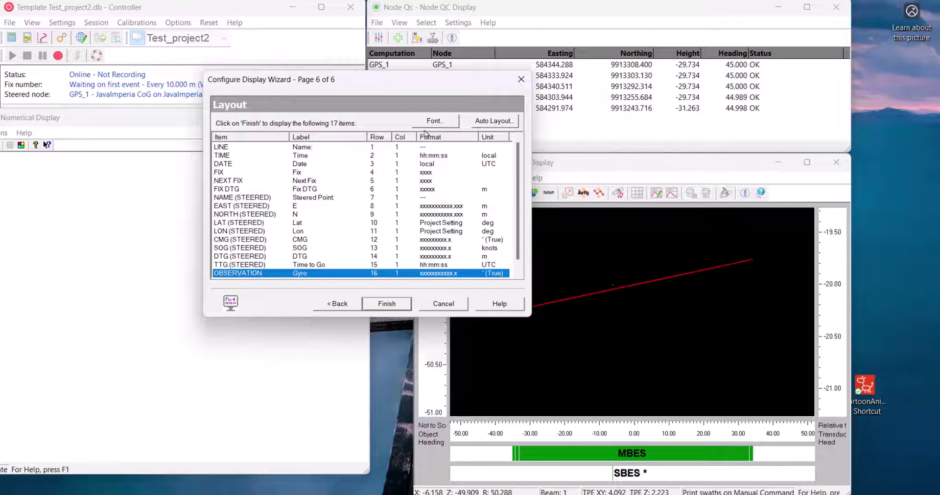
double_click(293, 275)
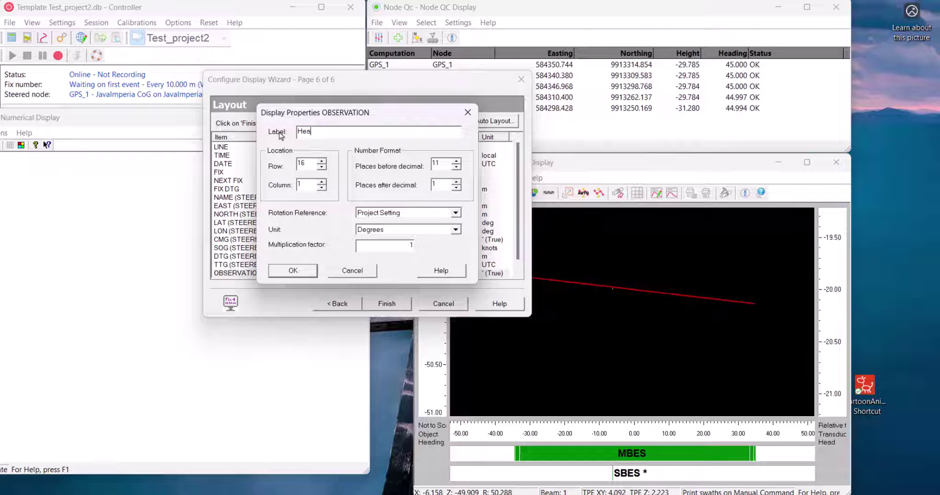
click(283, 270)
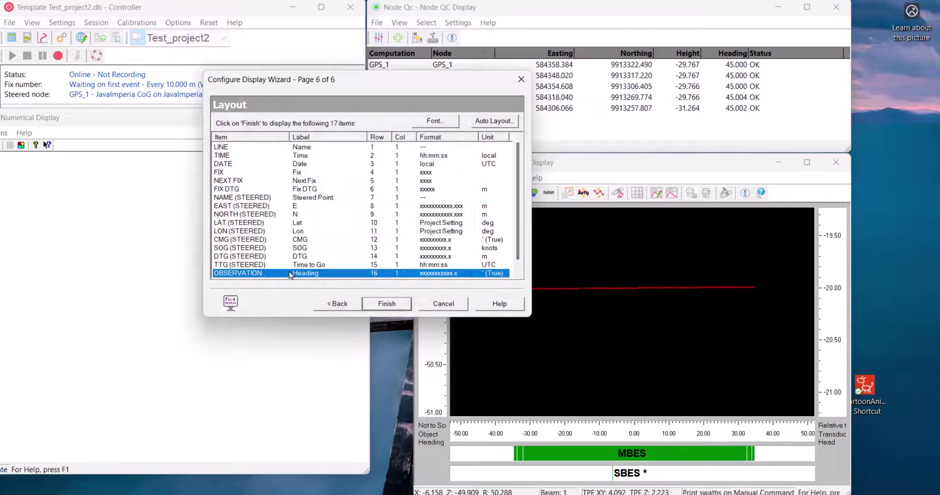
scroll(290, 276, down, 1)
double_click(304, 273)
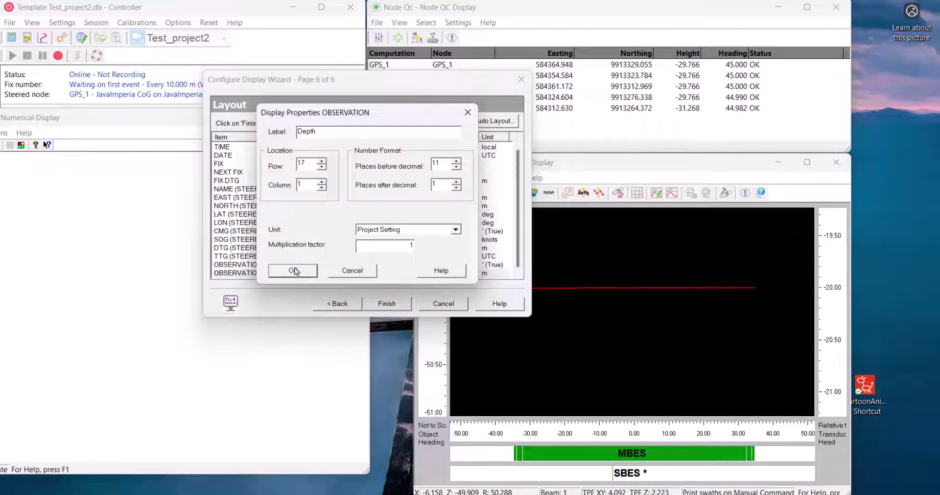
click(295, 271)
- Finish the display wizard and fit the Alpha1 window beside Nav_capt on the second screen
click(387, 303)
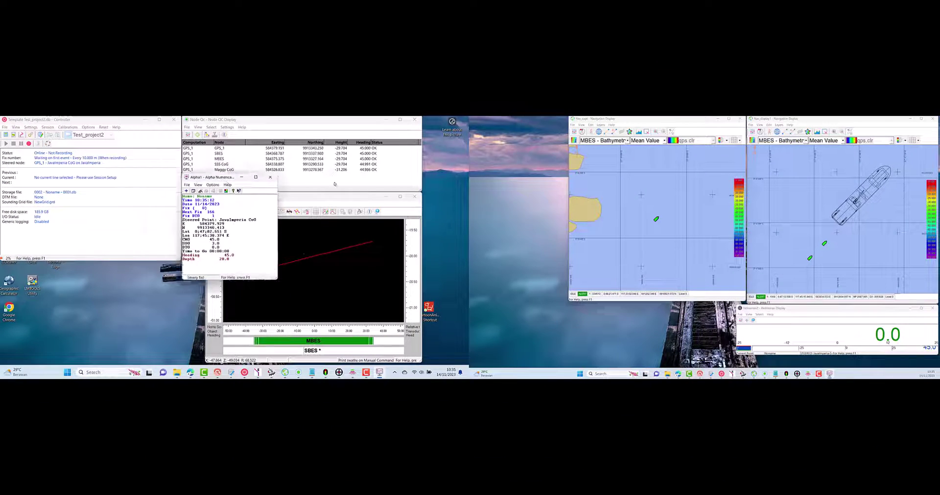
drag(228, 178, 507, 119)
drag(546, 202, 567, 229)
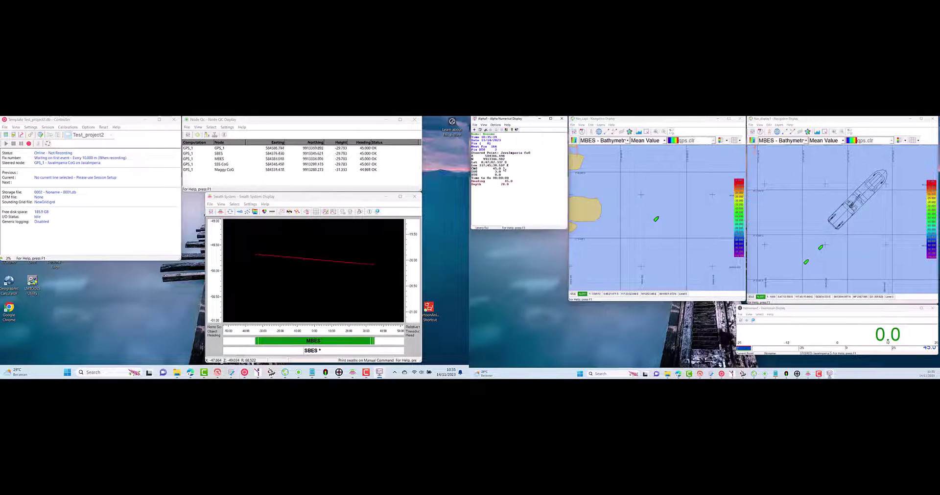
- Reopen Alpha1's display configuration, adjust the font of its items and finish the wizard
right_click(502, 142)
click(514, 186)
click(566, 144)
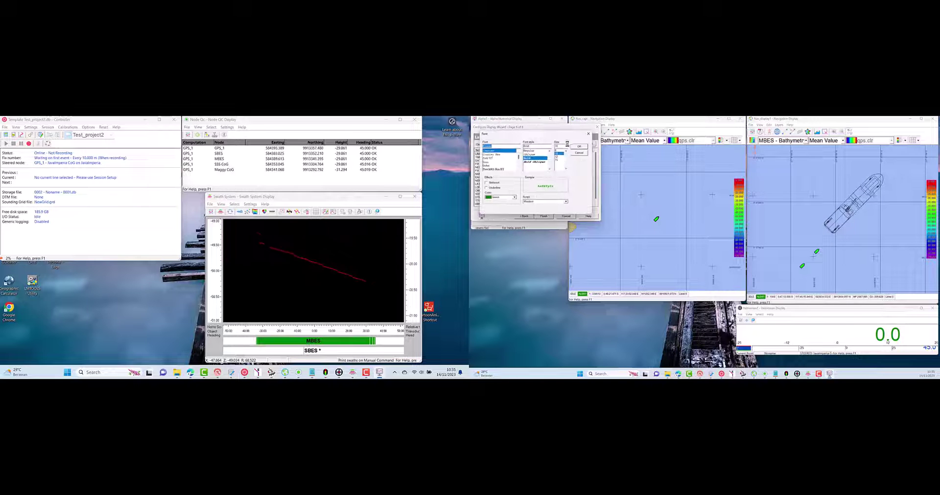
click(578, 146)
click(542, 216)
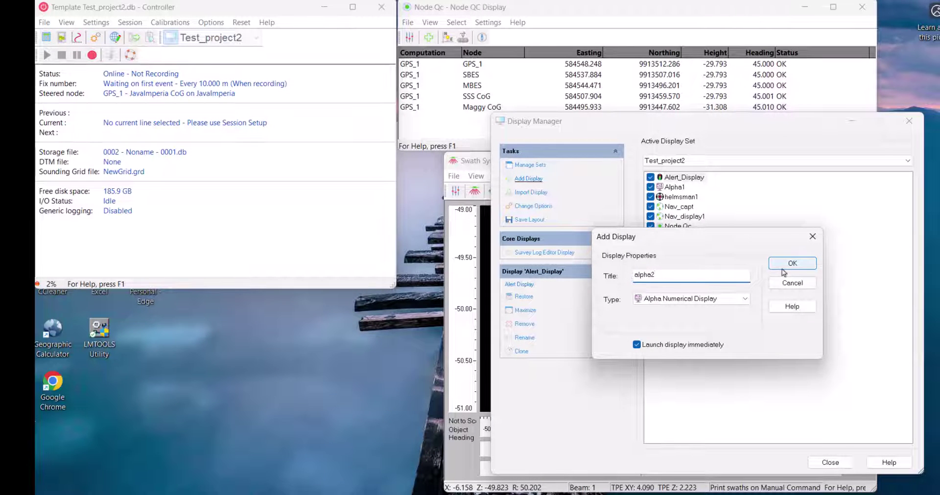
- Create the Alpha Numerical Display alpha2 and proceed to its node comparison setup, leaving other node information and observations empty
click(791, 263)
click(418, 298)
click(310, 327)
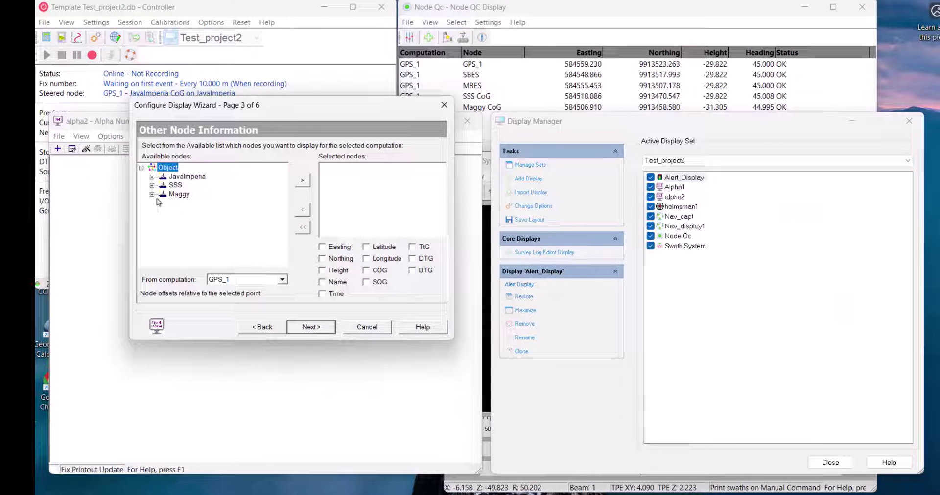
click(152, 177)
click(311, 327)
click(151, 190)
click(297, 327)
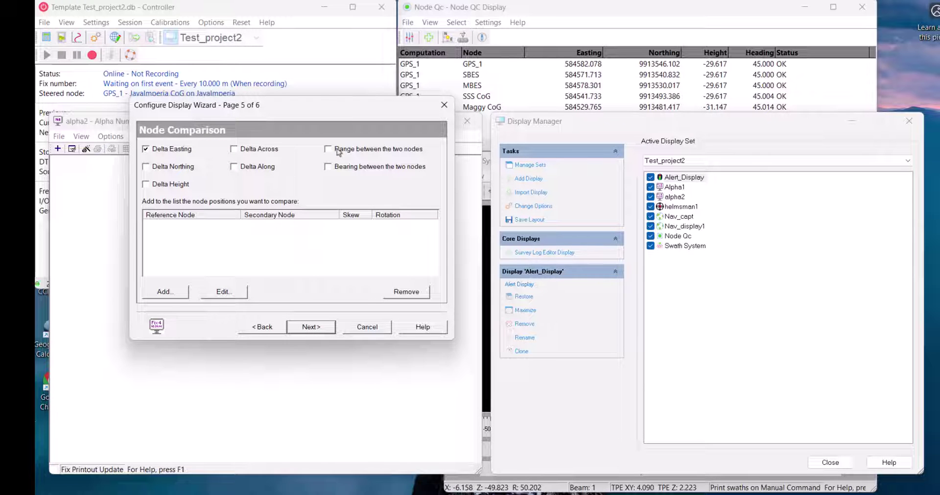
- Compare Tow_point_SSS with SSS CoG on computation GPS_1, showing only the range and bearing between the two nodes
click(164, 292)
click(291, 178)
click(247, 188)
click(291, 198)
click(264, 264)
click(265, 264)
click(230, 345)
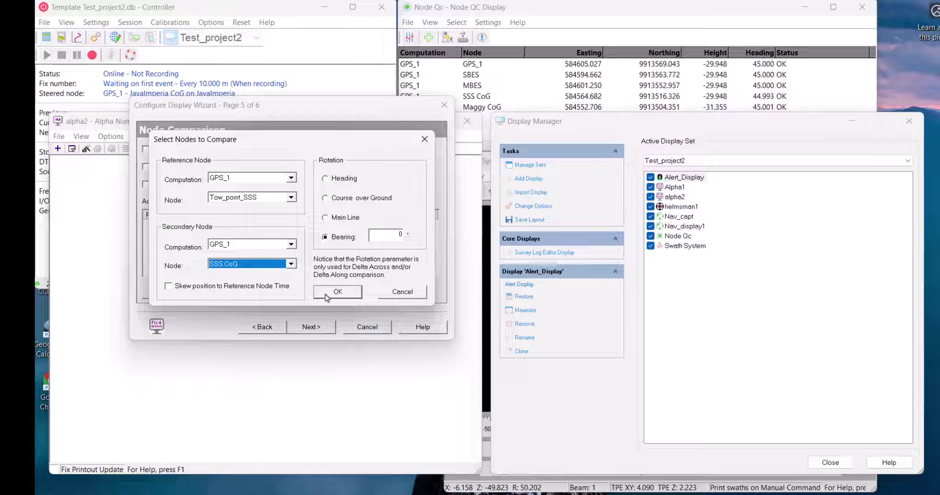
click(337, 292)
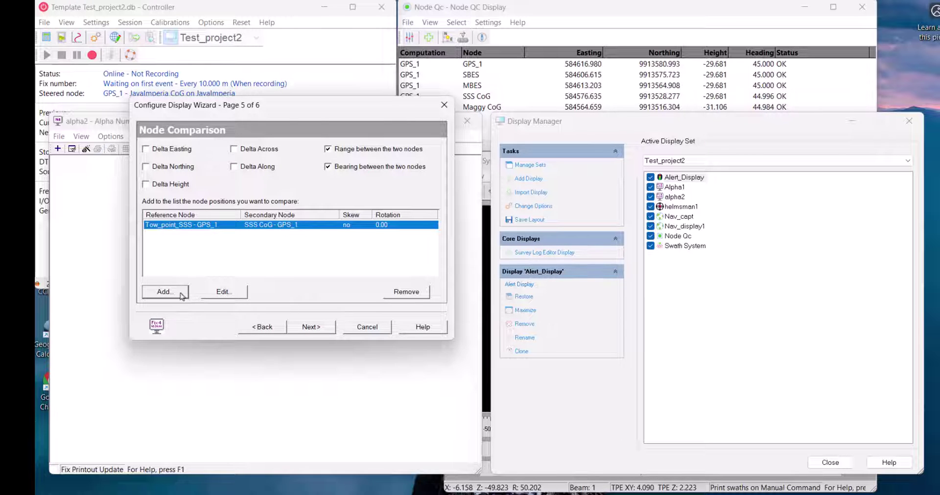
- Add a second GPS_1 comparison from Tow_point_SSS to Maggy CoG with Course over Ground rotation
click(181, 296)
click(291, 177)
click(260, 187)
click(291, 198)
click(254, 264)
click(291, 265)
click(240, 345)
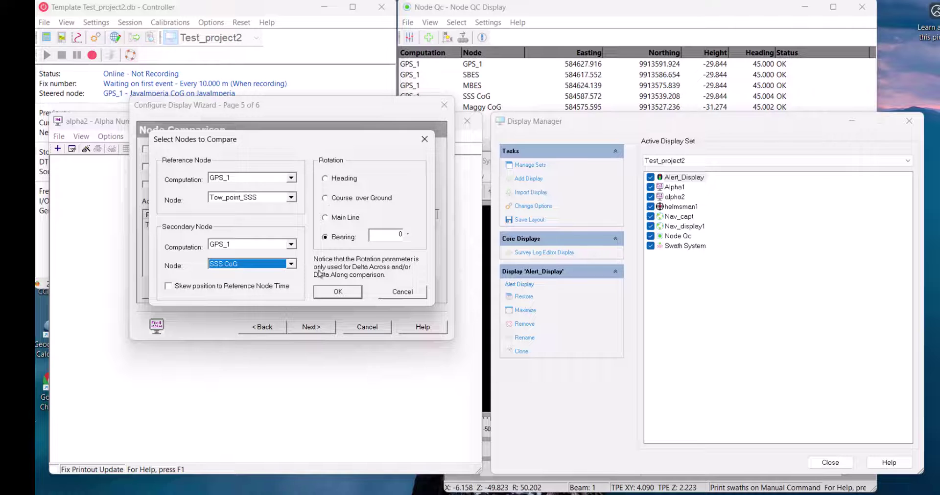
click(291, 264)
click(230, 353)
click(325, 199)
click(338, 292)
- Change the SSS CoG comparison's rotation to Course over Ground and finish the display wizard
double_click(369, 226)
click(325, 198)
click(338, 291)
click(311, 327)
click(314, 326)
click(309, 325)
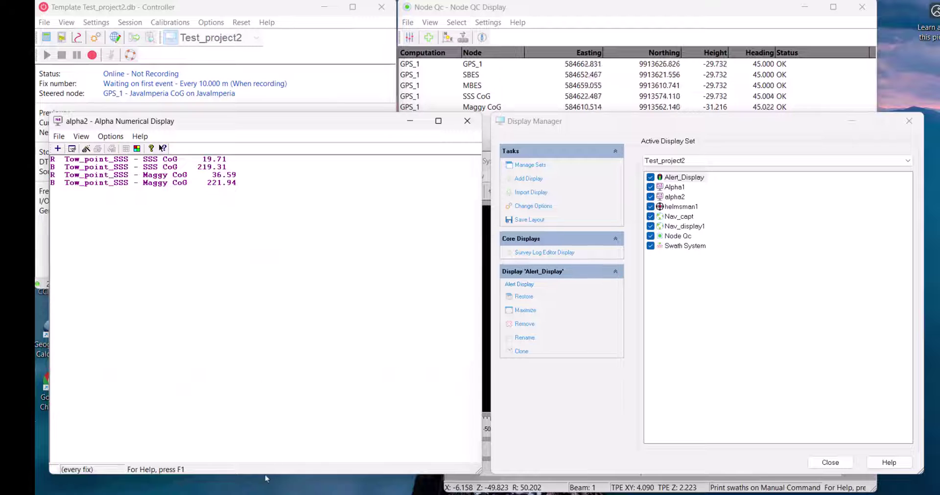
- Shrink the alpha2 window and place it below Alpha1 on the second screen
drag(266, 474, 267, 221)
drag(482, 174, 391, 174)
drag(214, 120, 520, 235)
drag(612, 256, 568, 256)
- Reopen alpha2's display configuration and relabel the SSS range item as Distance to SSS
right_click(517, 253)
click(524, 257)
double_click(509, 233)
text(Distance to SSS)
click(506, 282)
click(492, 237)
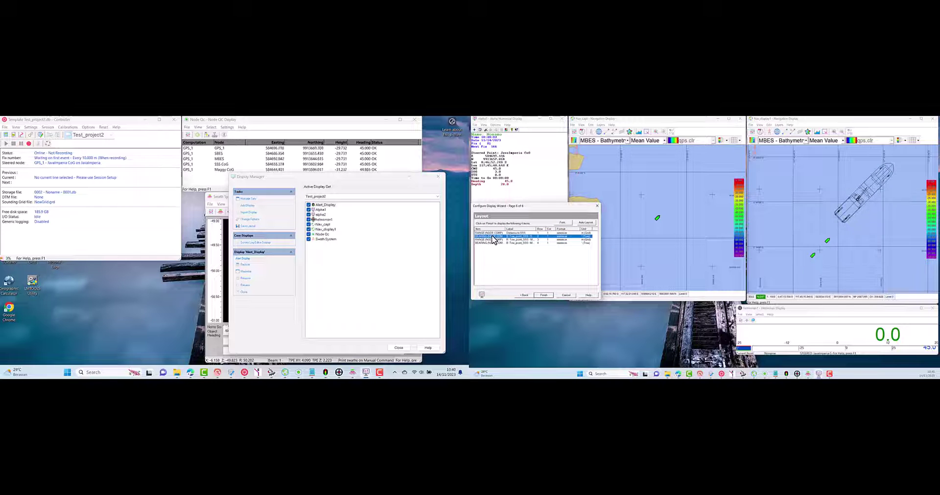
- Relabel alpha2's remaining items as Bearing SSS, Distance to Maggy and Bearing to maggy
double_click(494, 238)
click(506, 283)
double_click(493, 239)
text(Distance t)
key(Return)
double_click(492, 243)
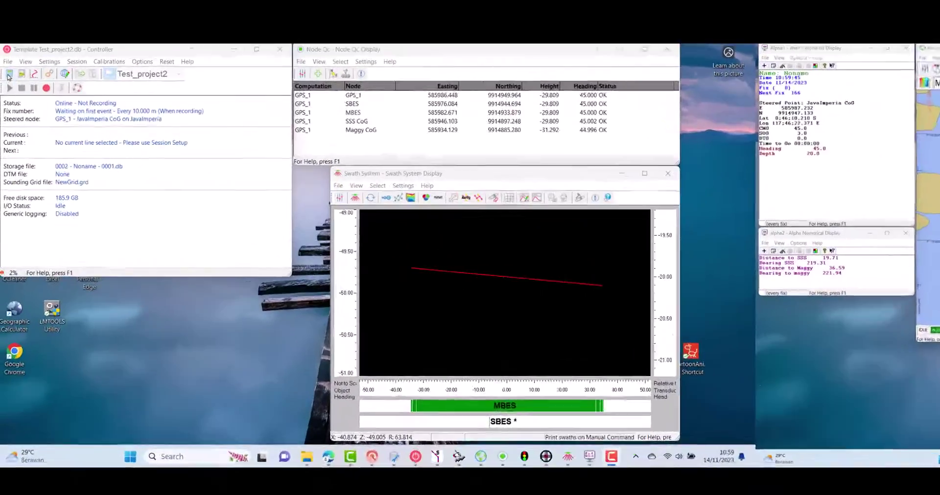
- Review the USBL_System parameters and the steered node selection in the computation setup, keeping JavaImperia CoG
click(6, 134)
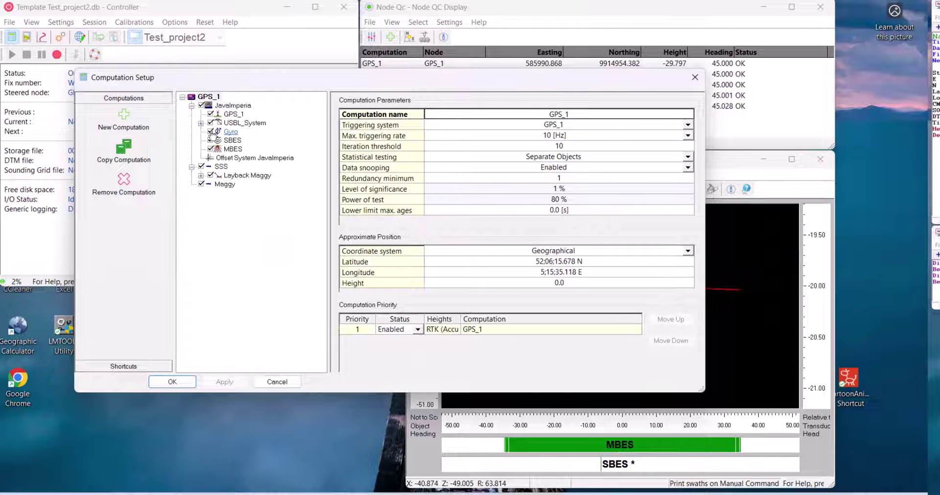
click(201, 123)
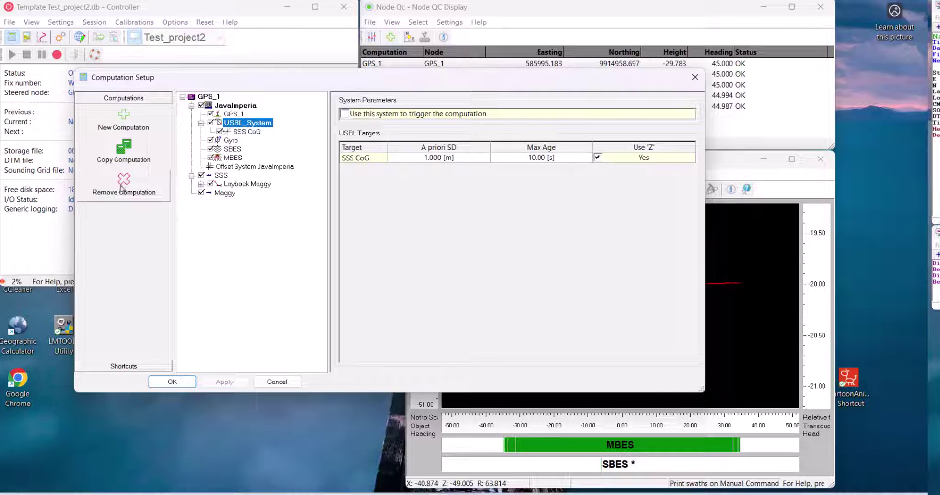
click(107, 367)
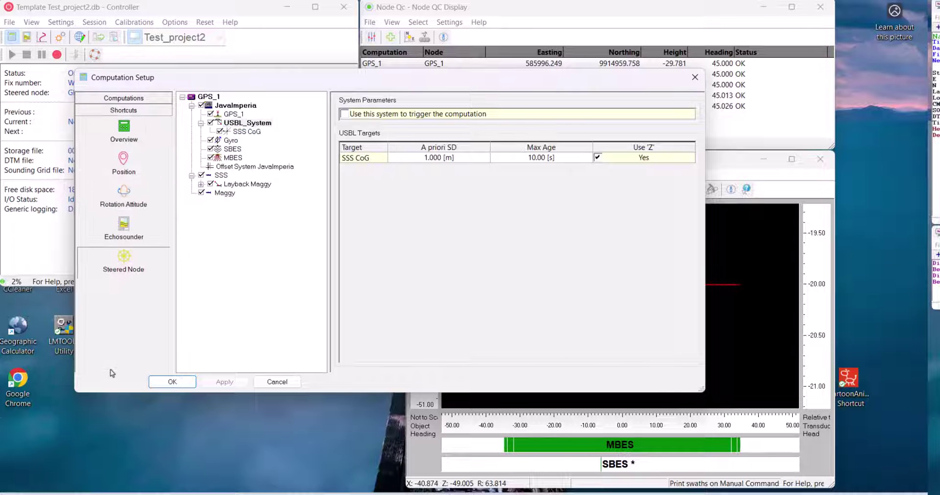
click(138, 271)
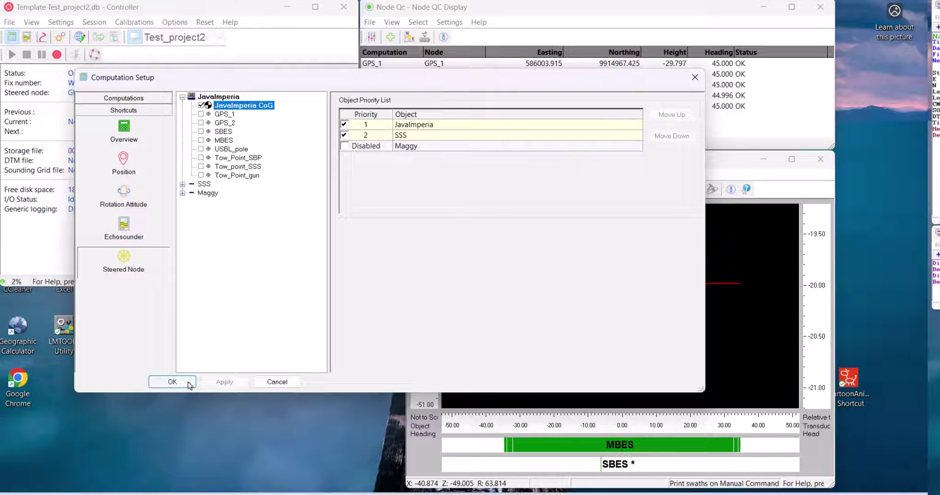
click(172, 382)
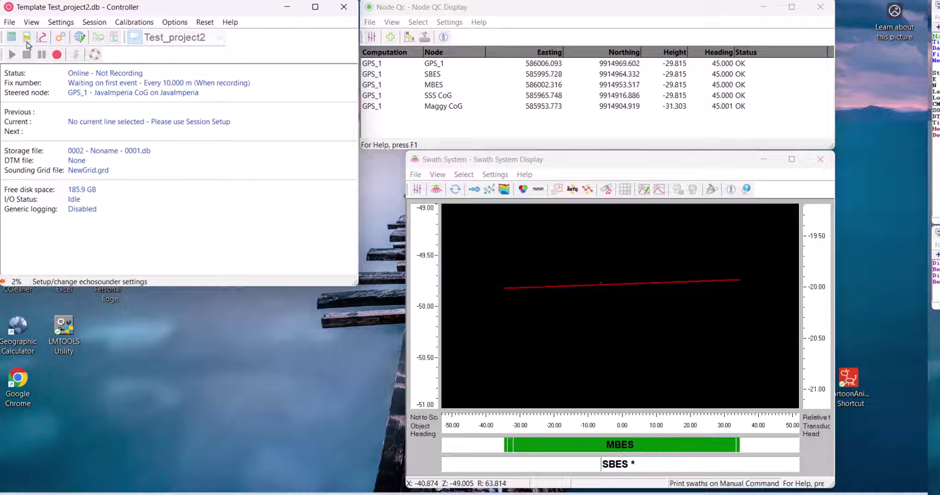
- Inspect the velocity profile settings and their depth-versus choices, leaving the echosounder settings unchanged
click(41, 41)
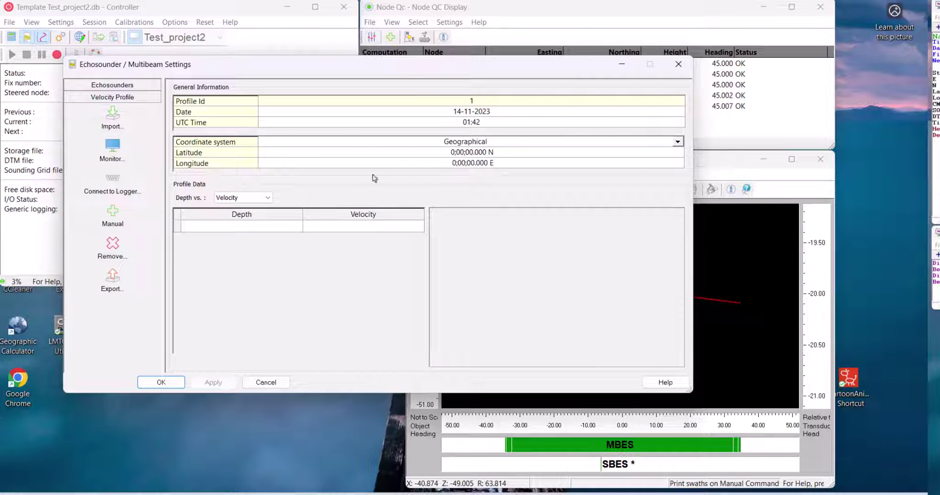
click(261, 200)
click(261, 201)
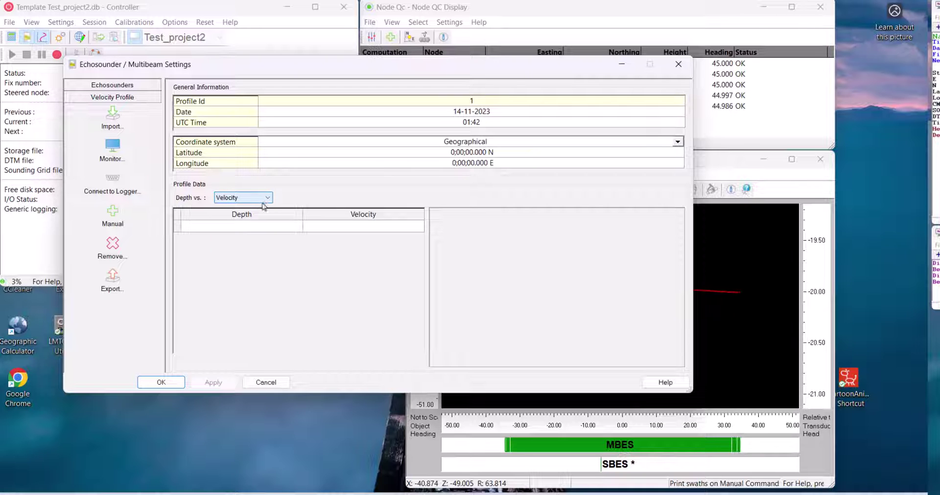
click(265, 382)
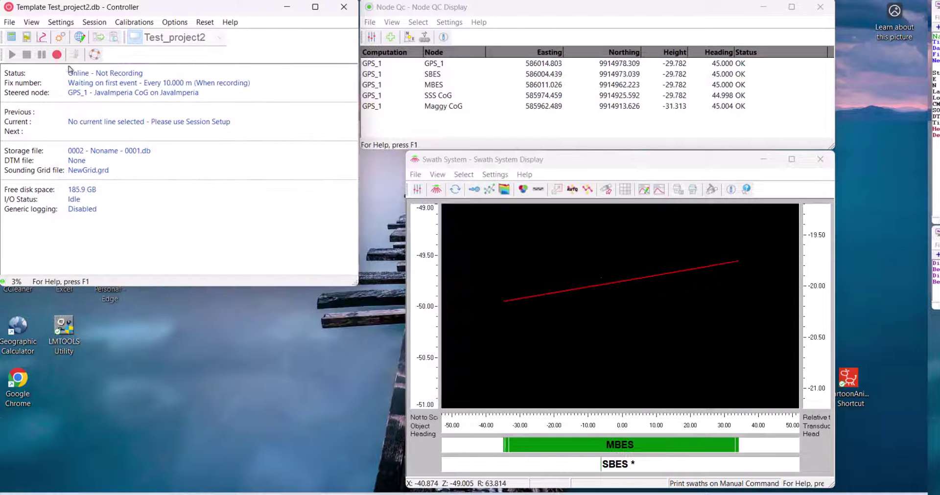
- Add the Test_project2aa line database to the session planning and apply the session setup
click(61, 39)
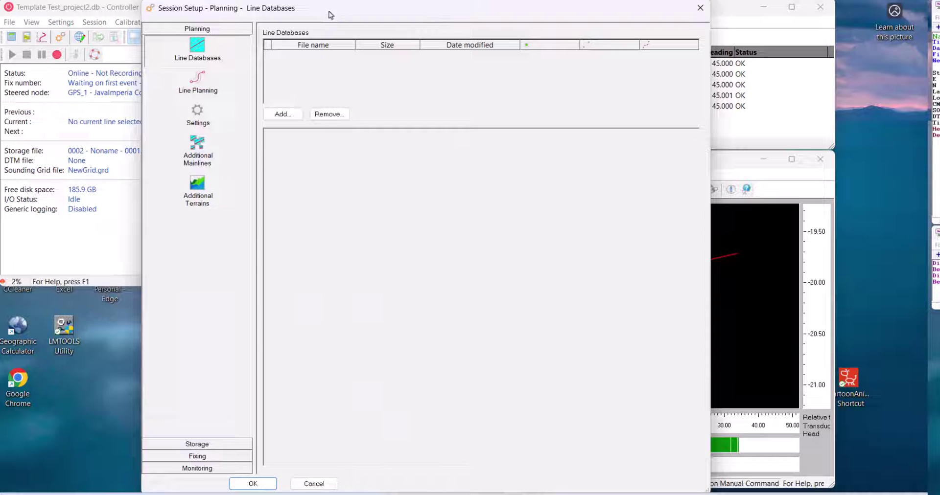
drag(338, 6, 379, 44)
click(343, 149)
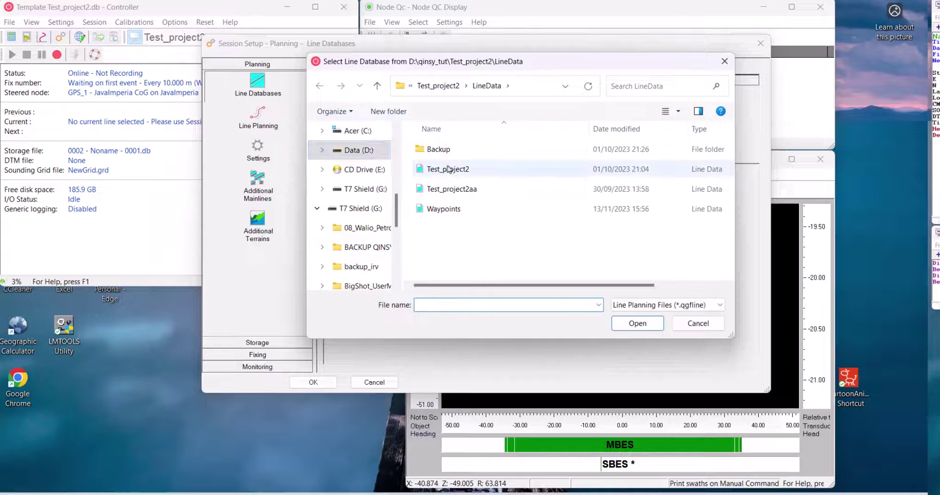
click(447, 189)
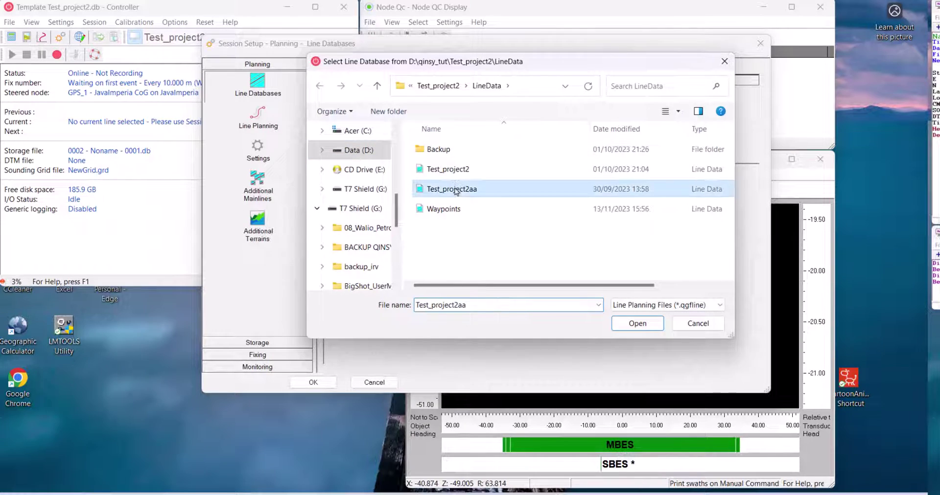
click(633, 327)
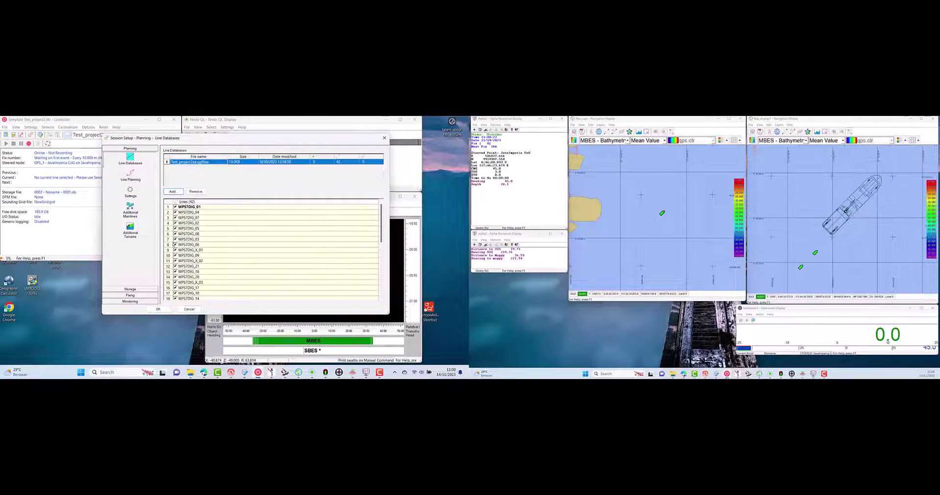
click(159, 309)
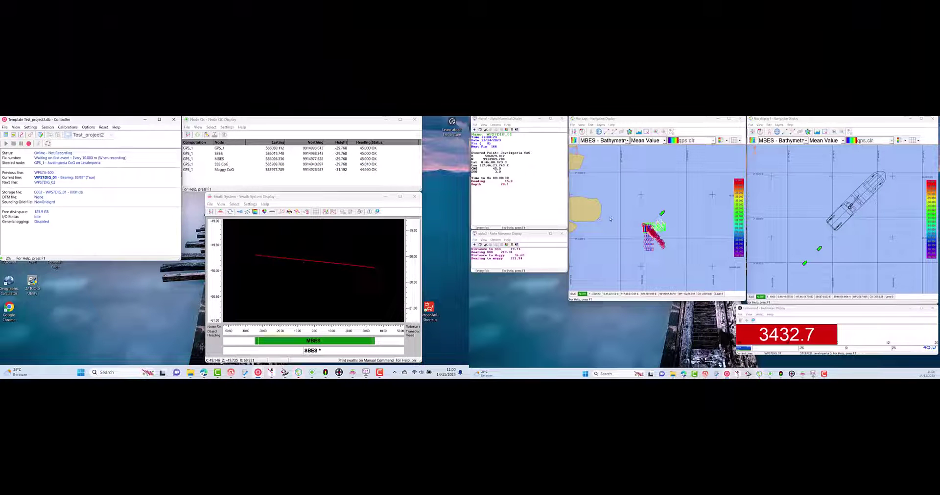
- Examine the loaded survey lines in the Nav_capt navigation display
drag(634, 192, 690, 247)
drag(587, 216, 641, 262)
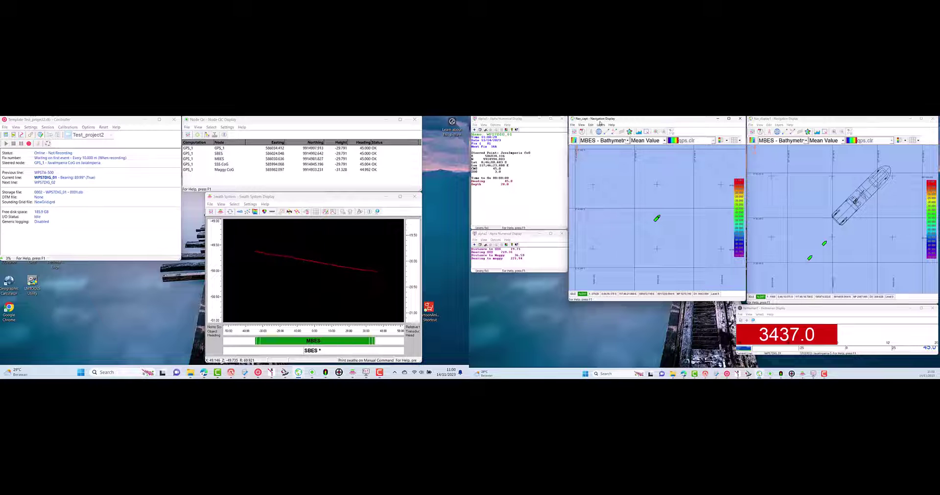
scroll(654, 217, down, 3)
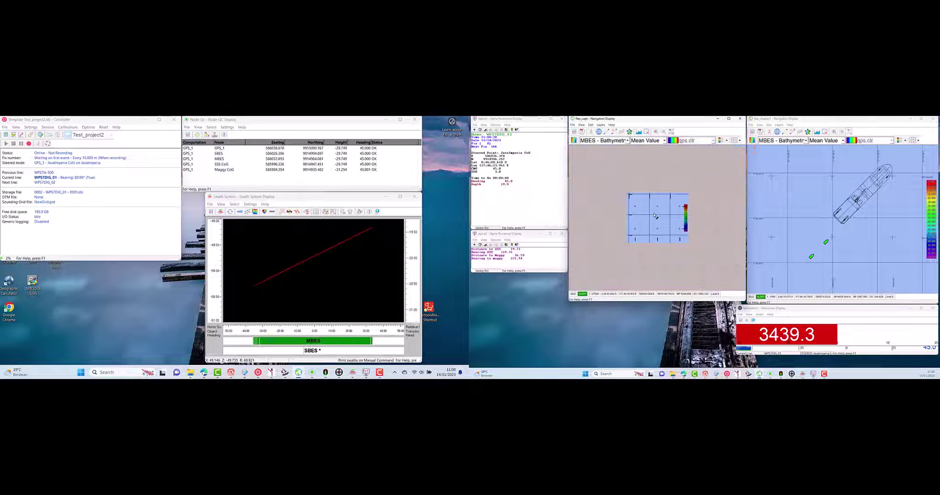
scroll(624, 252, up, 3)
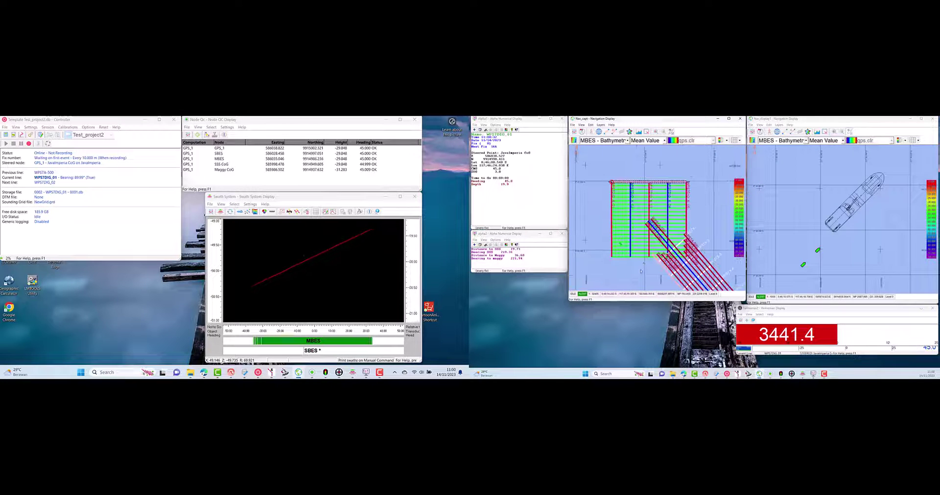
scroll(633, 234, up, 2)
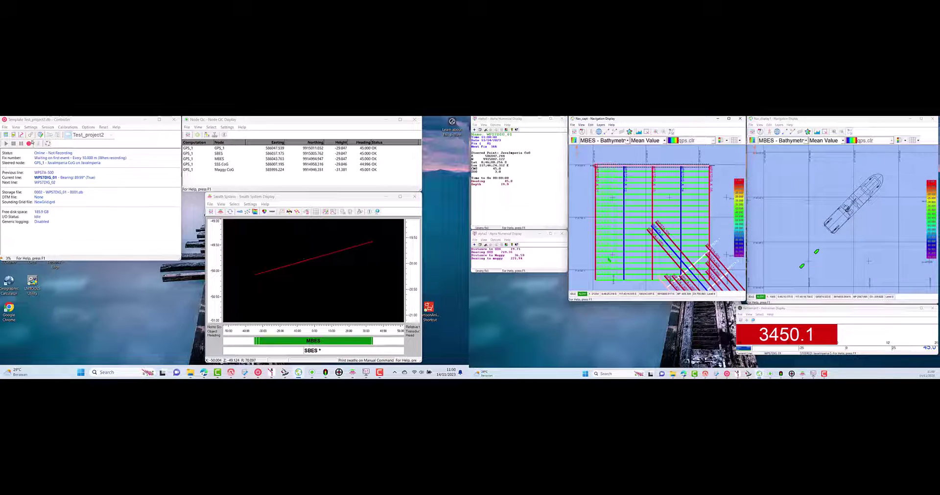
- Create a new sounding grid named tes_project2 in the session storage settings, keeping the MBES - Bathymetry layer
click(31, 136)
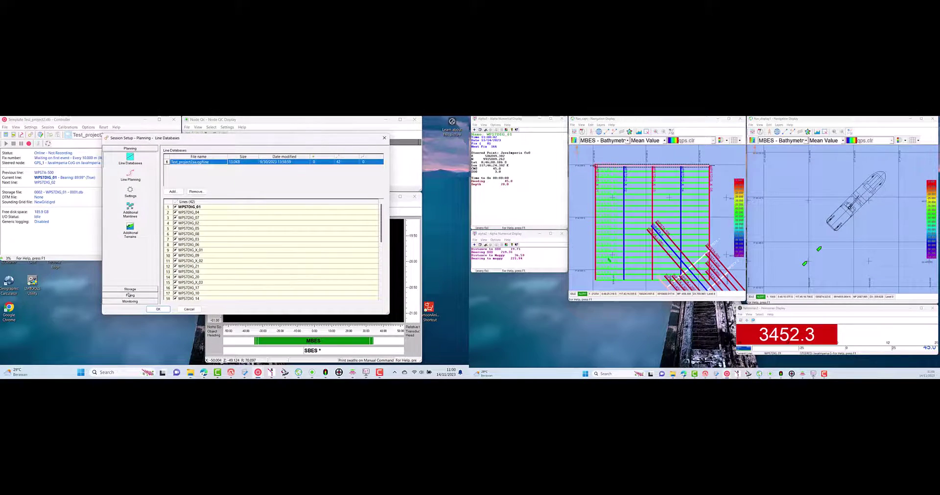
click(129, 290)
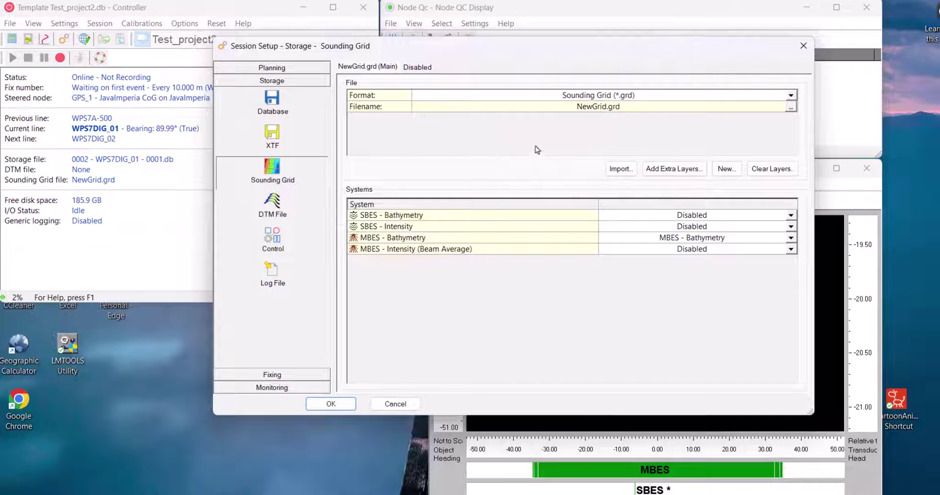
click(727, 169)
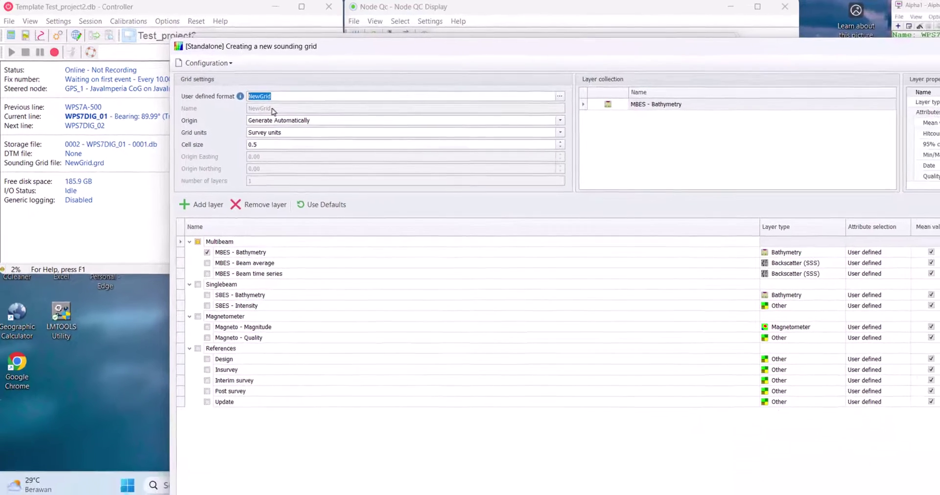
text(tes_project2)
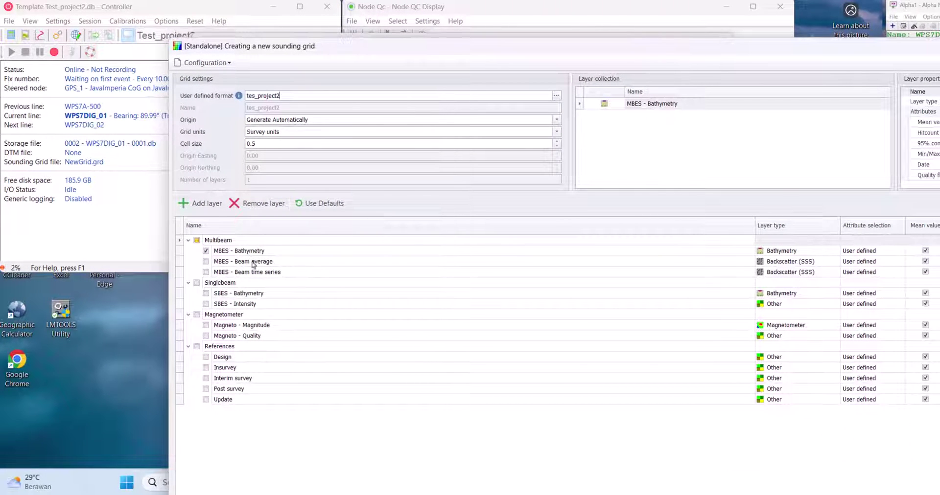
drag(589, 49, 500, 24)
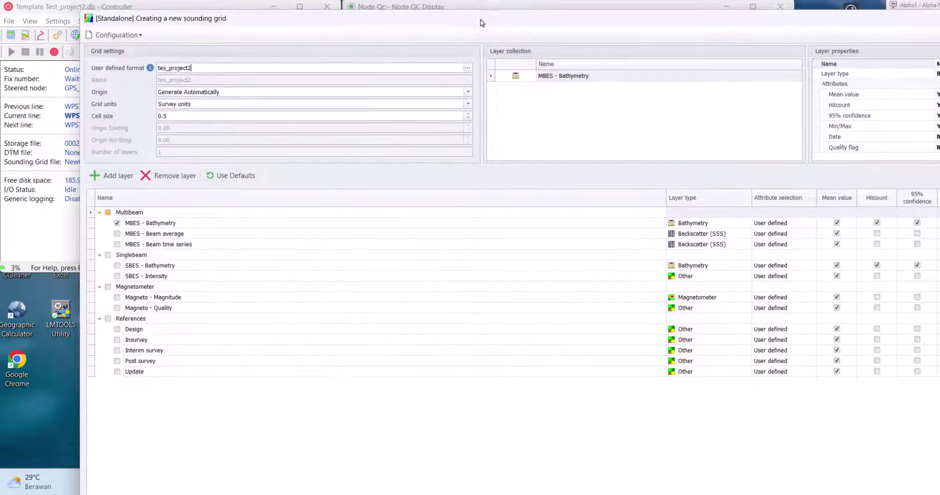
drag(484, 87, 430, 41)
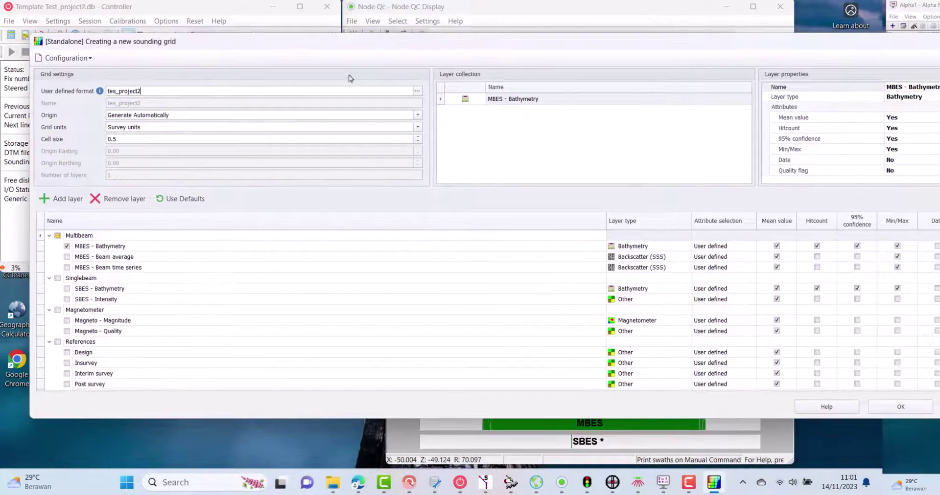
drag(30, 173, 438, 105)
drag(648, 41, 402, 58)
click(653, 423)
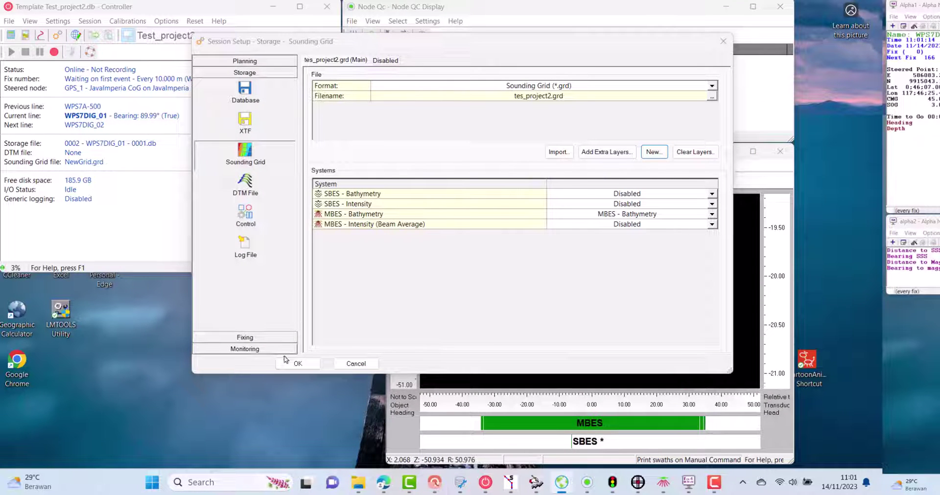
- Review the storage control options and the storage database's predefined naming, keeping PREFIX NR - LINE NAME
click(245, 215)
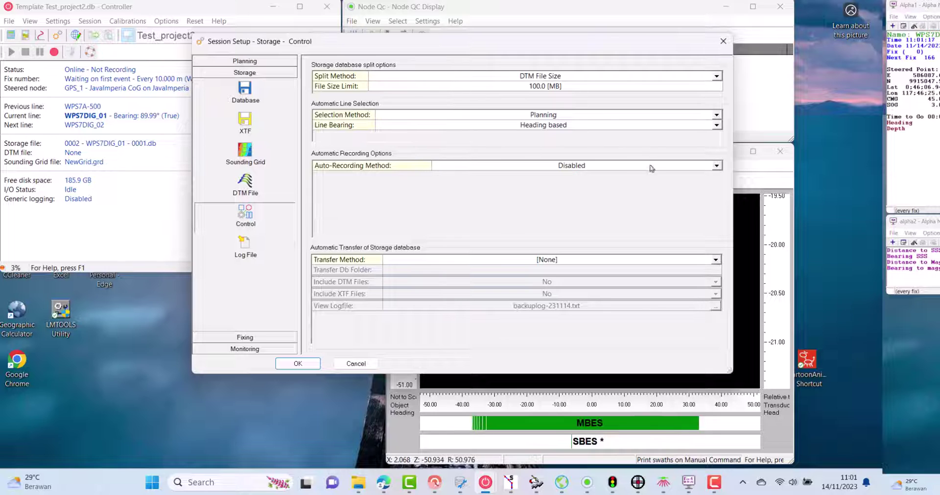
click(245, 91)
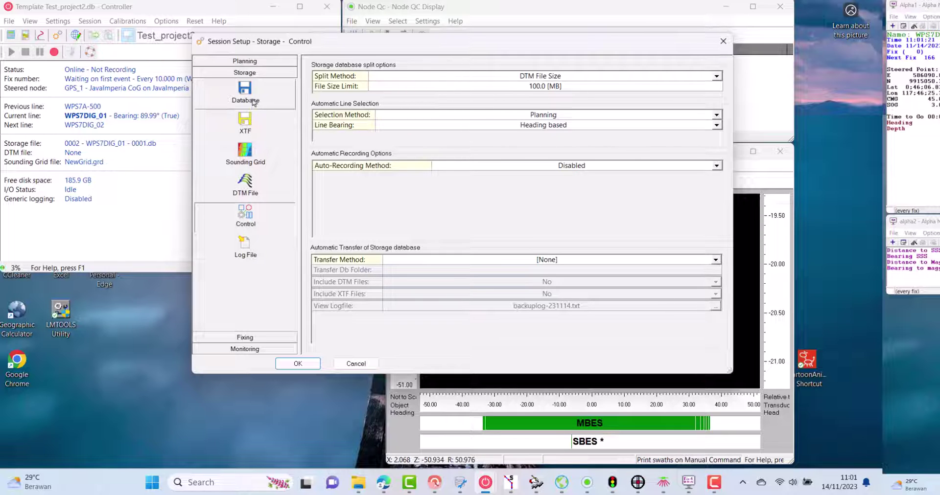
click(711, 80)
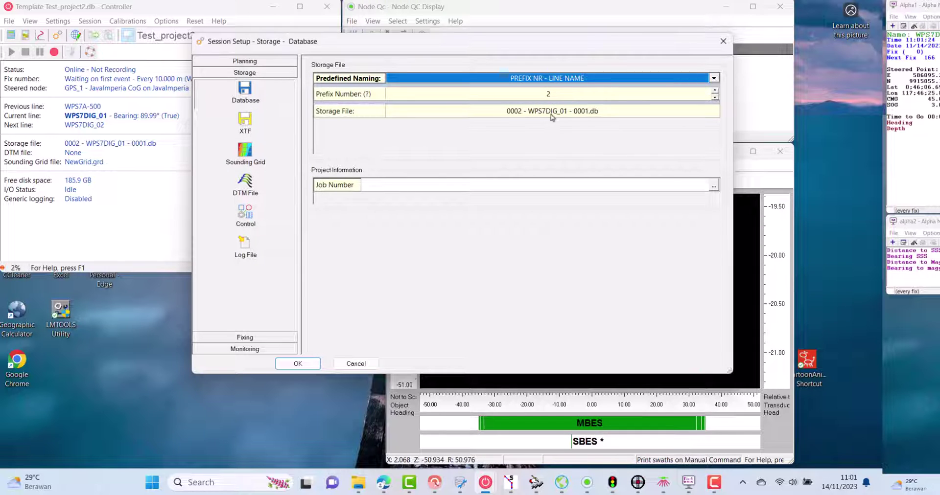
- Set the session's first fix number to 1, enable resetting unique fix numbers to the first fix at the next event, and apply the setup
click(257, 254)
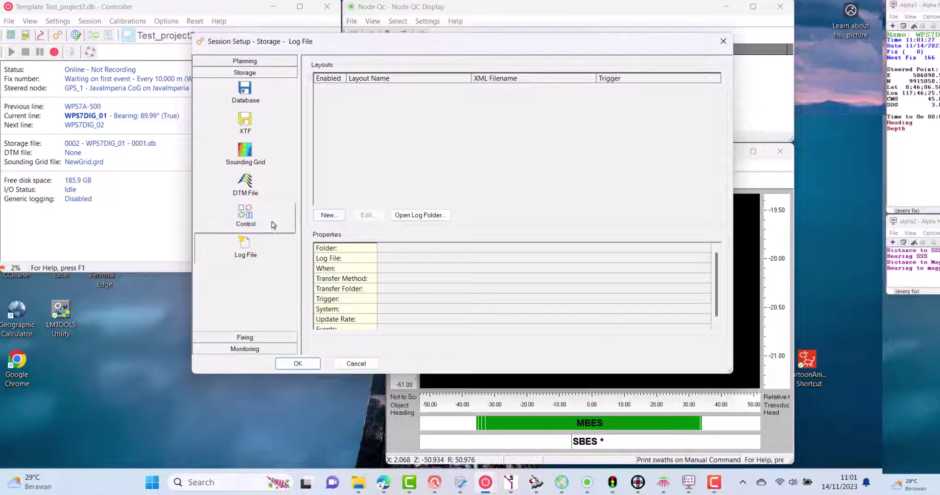
click(244, 338)
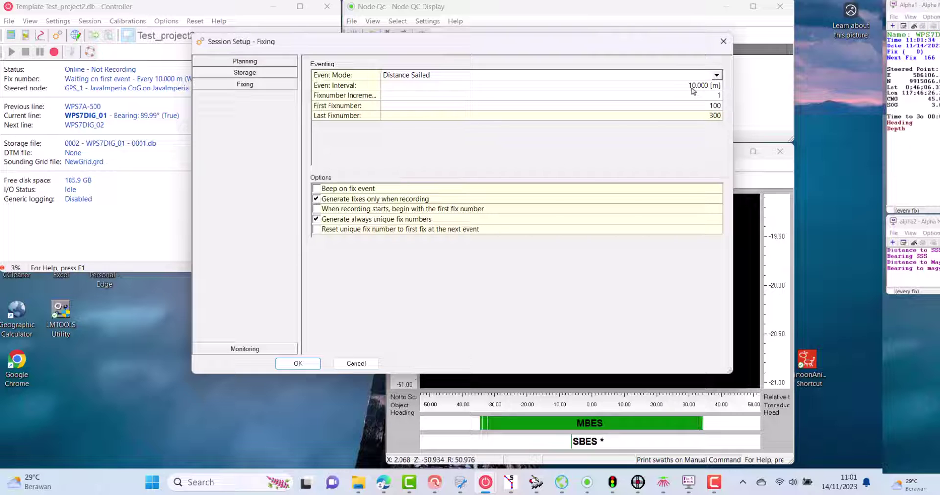
click(380, 201)
click(370, 220)
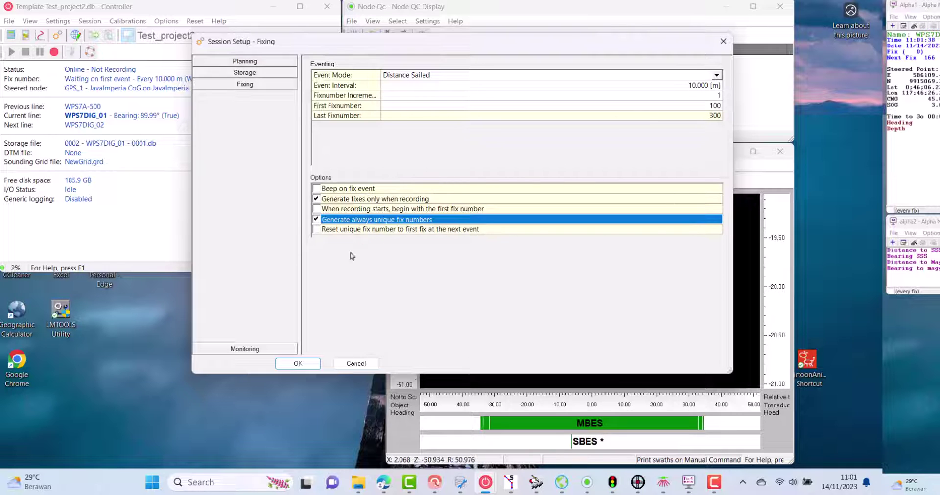
click(709, 107)
click(316, 230)
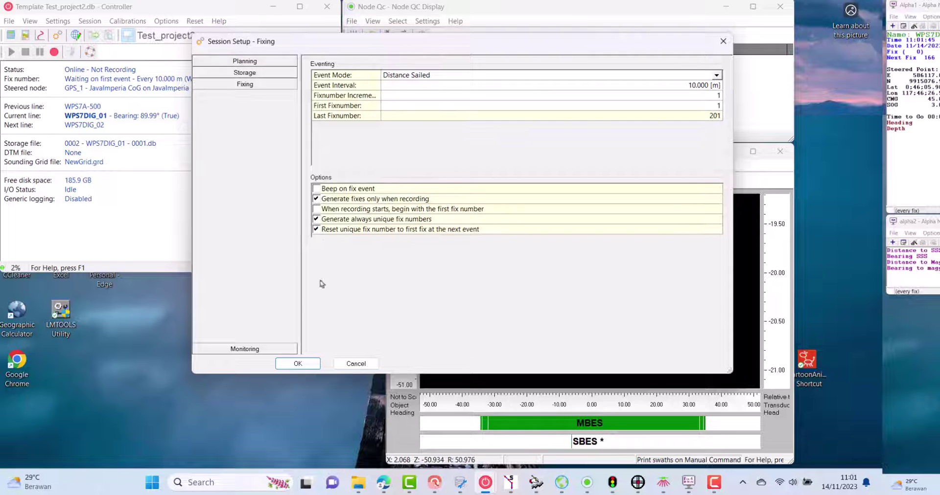
click(298, 363)
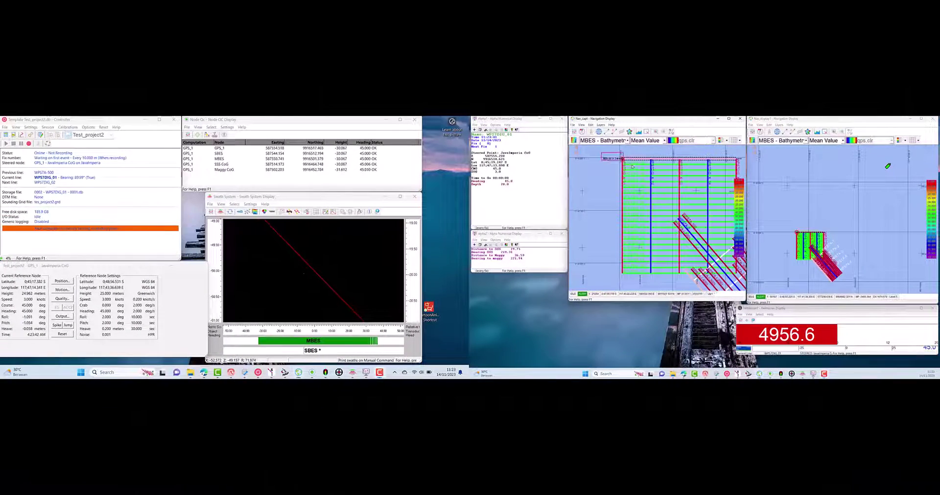
- Open the Geodetic Utility for a point just before the start of line WPS7DIG_01 in Nav_capt and add WGS84 geographic coordinates to its read-out
drag(585, 183, 719, 256)
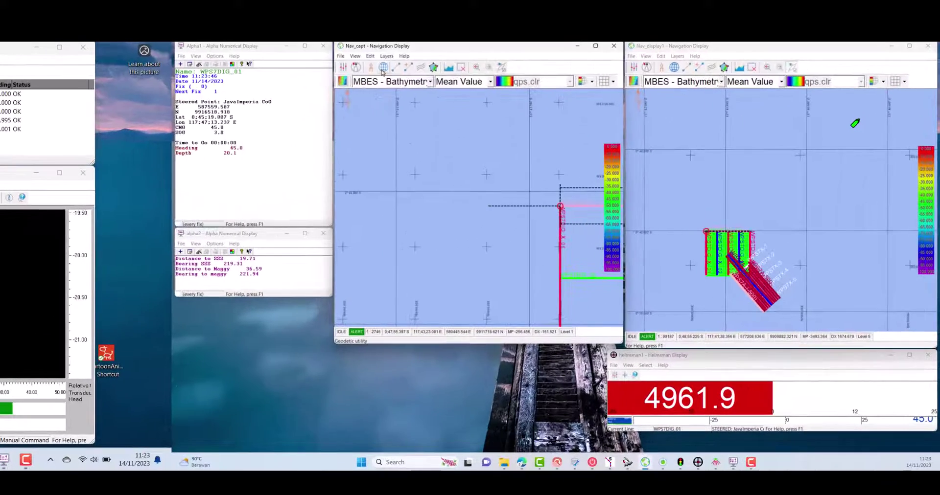
click(585, 127)
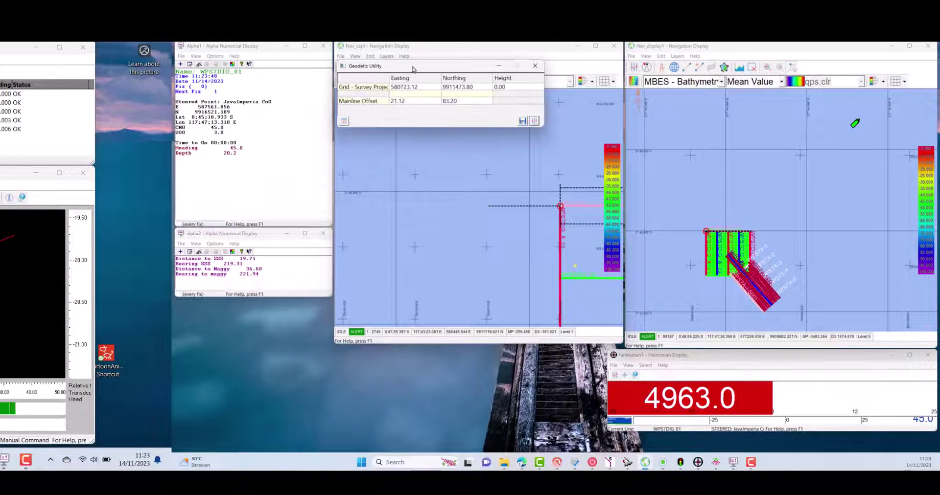
drag(604, 129, 590, 160)
drag(392, 117, 359, 159)
click(481, 210)
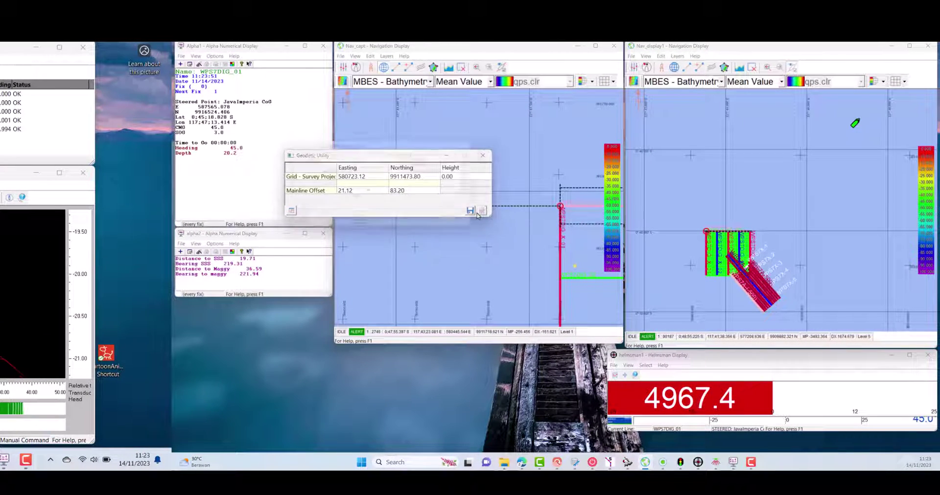
click(441, 197)
click(431, 204)
click(313, 225)
drag(382, 155, 313, 254)
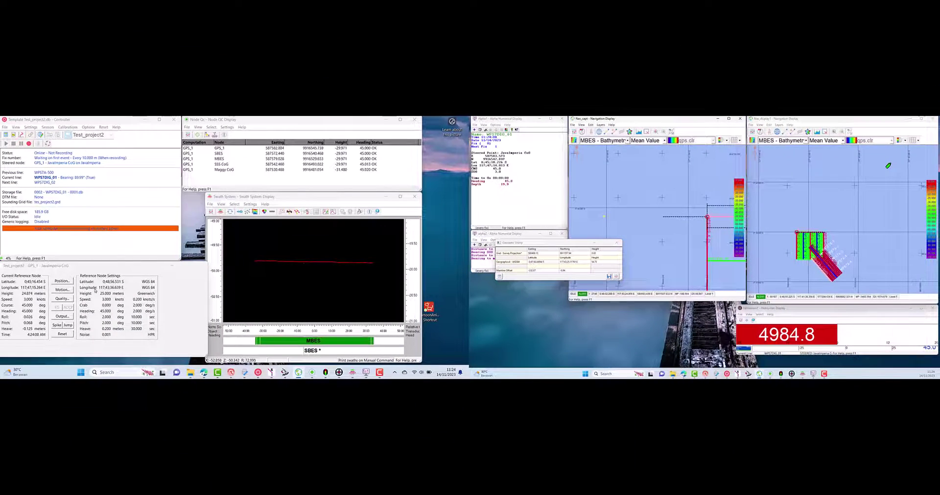
- Set the simulated vessel's reference position to latitude 0;47;58.848 S and longitude 117;43;25.117 E
click(63, 282)
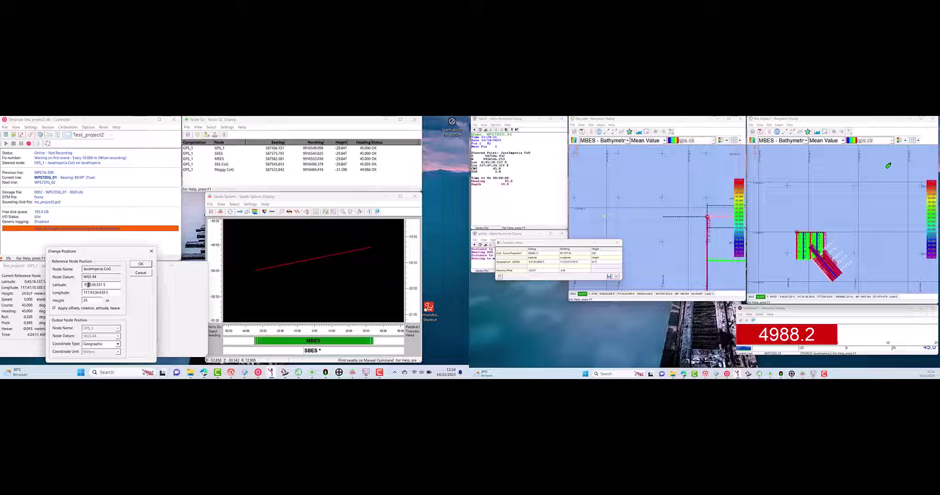
text(47)
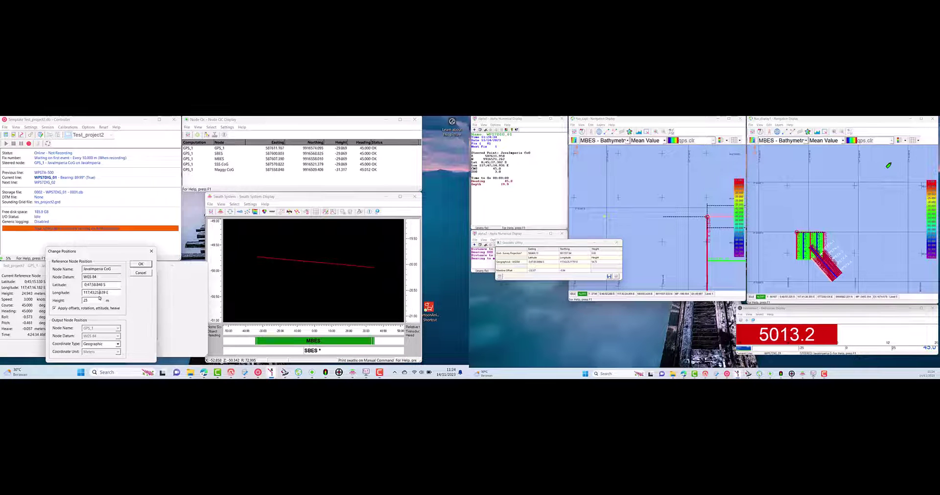
click(142, 265)
- Set the simulated vessel's heading to 90 degrees and reset the simulation to its reference settings
click(67, 292)
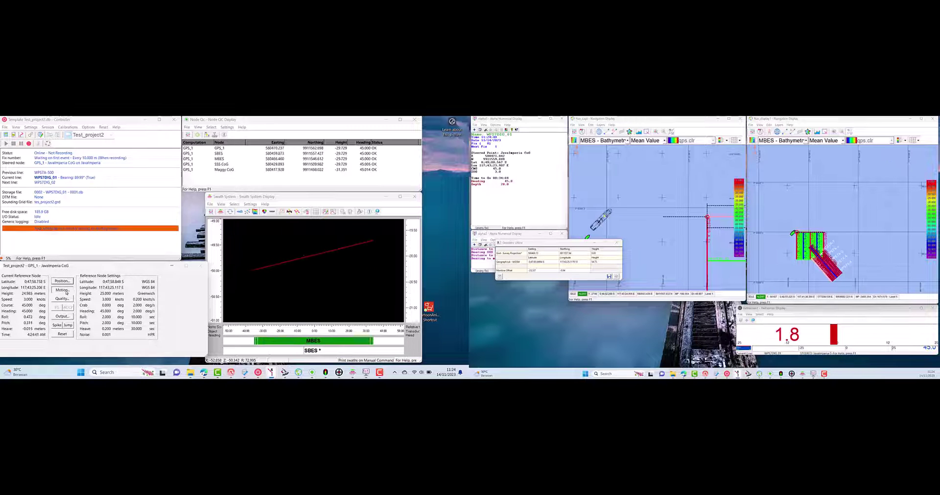
click(62, 290)
double_click(84, 273)
text(90)
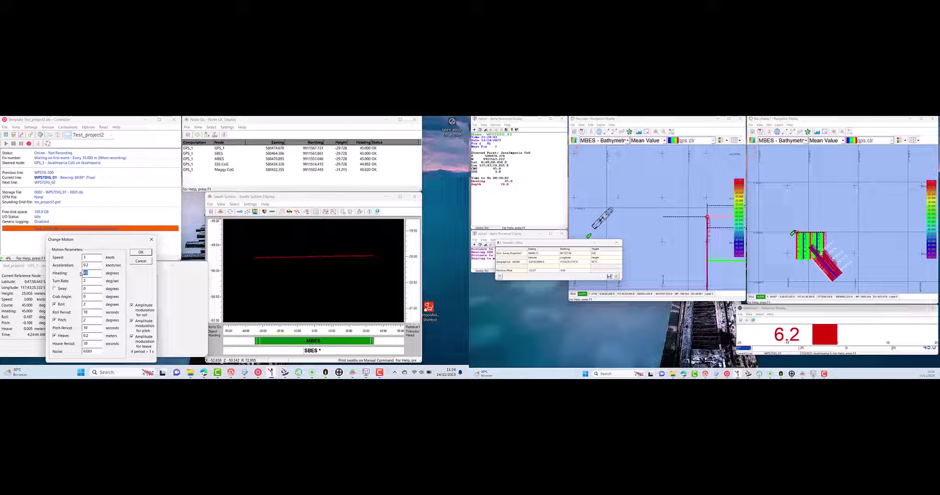
click(136, 253)
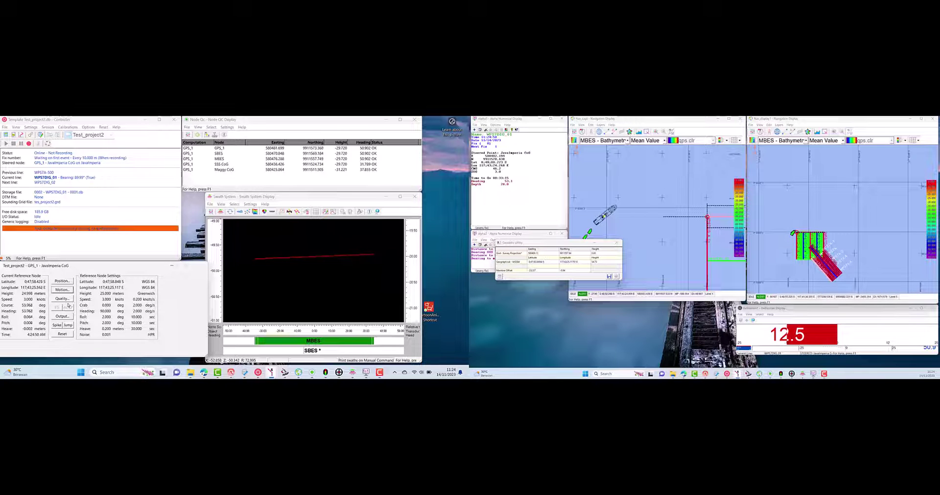
click(64, 334)
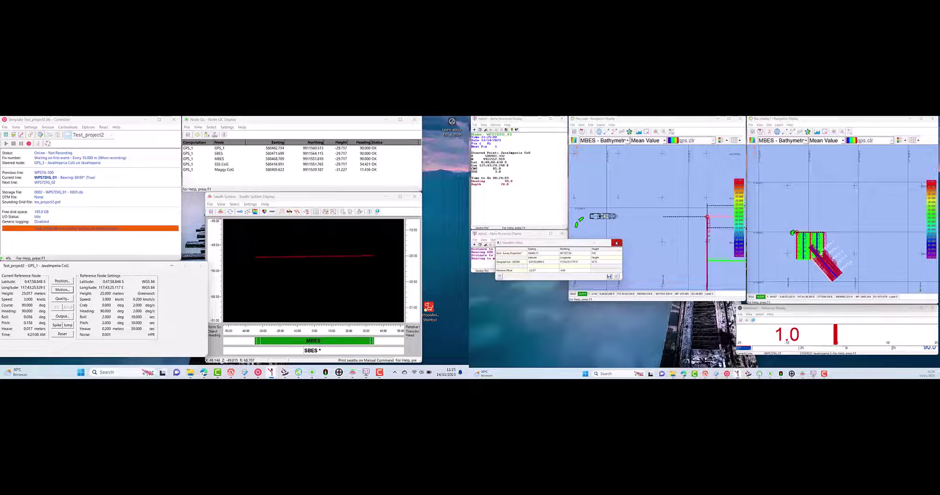
- Close the Geodetic Utility and start recording survey line WPS7DIG_01
click(616, 243)
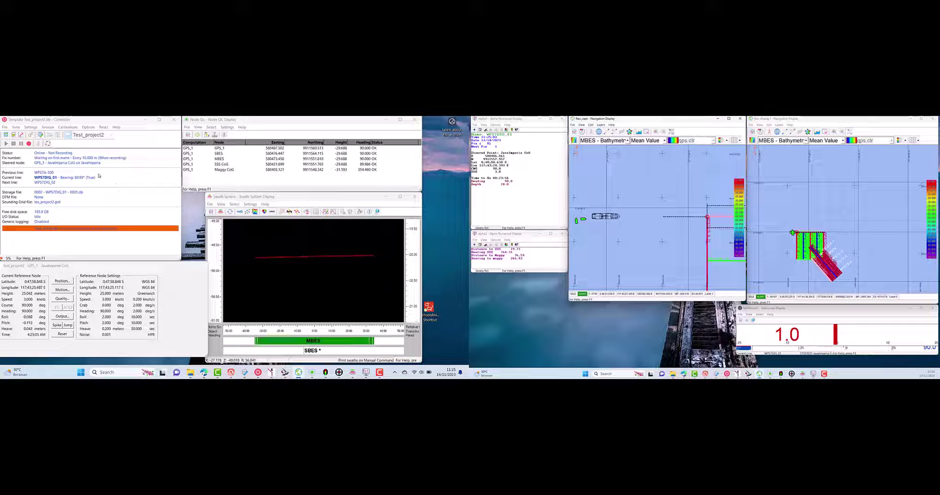
click(29, 144)
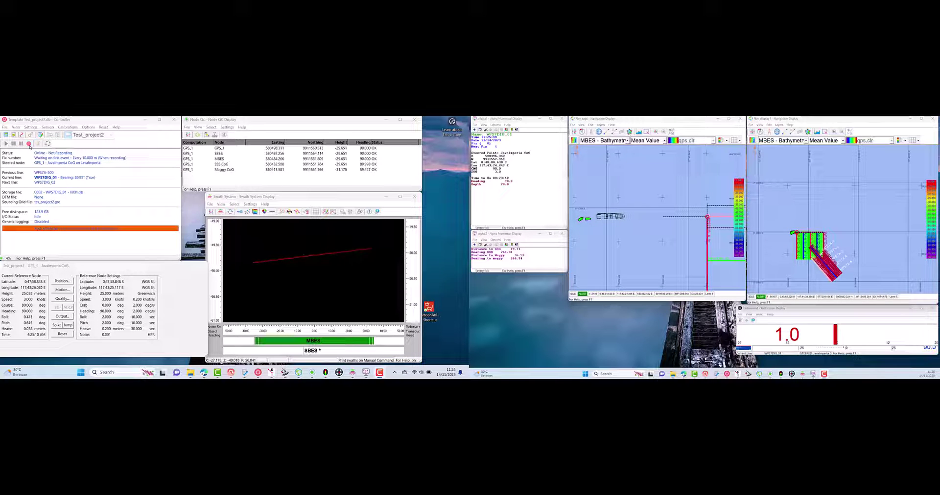
- Measure range and bearing from the vessel's recorded swath to a point south of it in Nav_display1
drag(778, 214, 856, 285)
drag(775, 170, 855, 234)
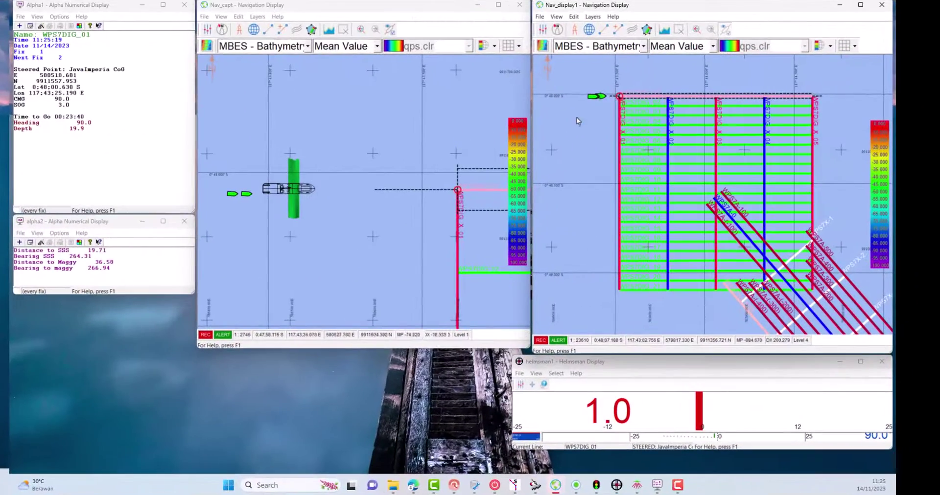
drag(582, 77, 745, 133)
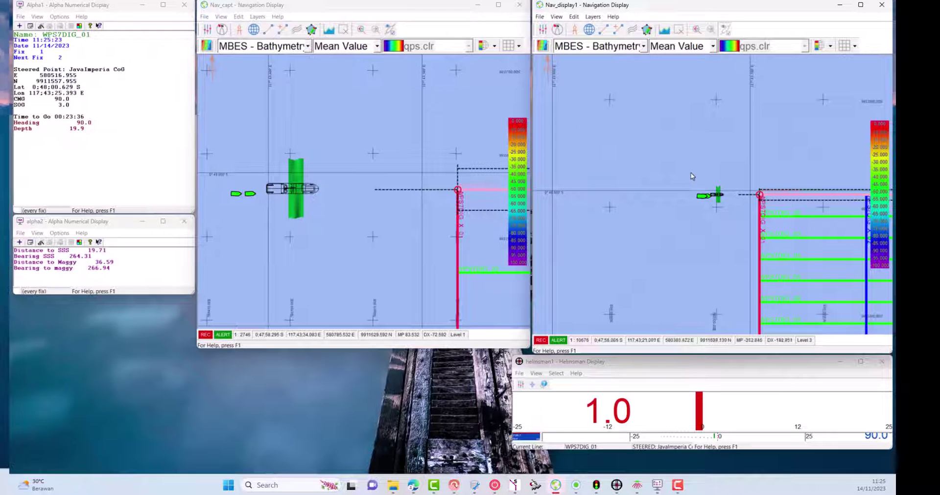
scroll(739, 204, up, 3)
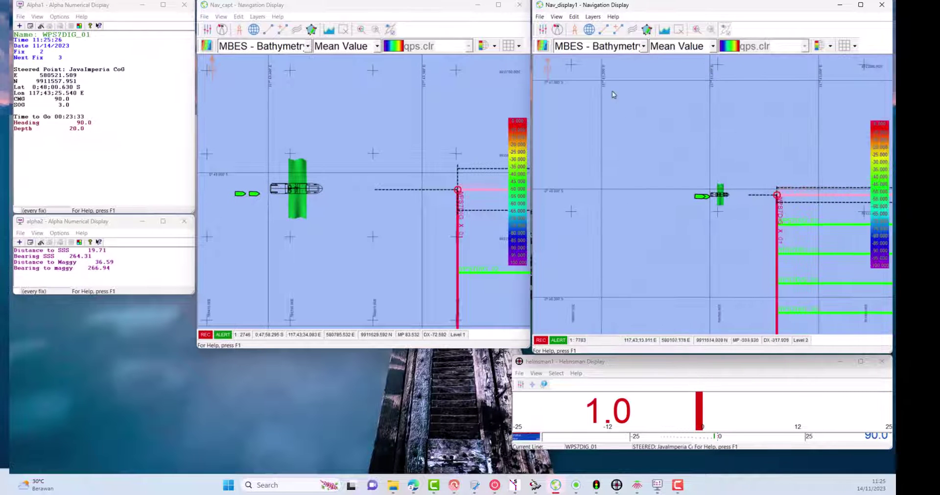
click(574, 30)
click(720, 192)
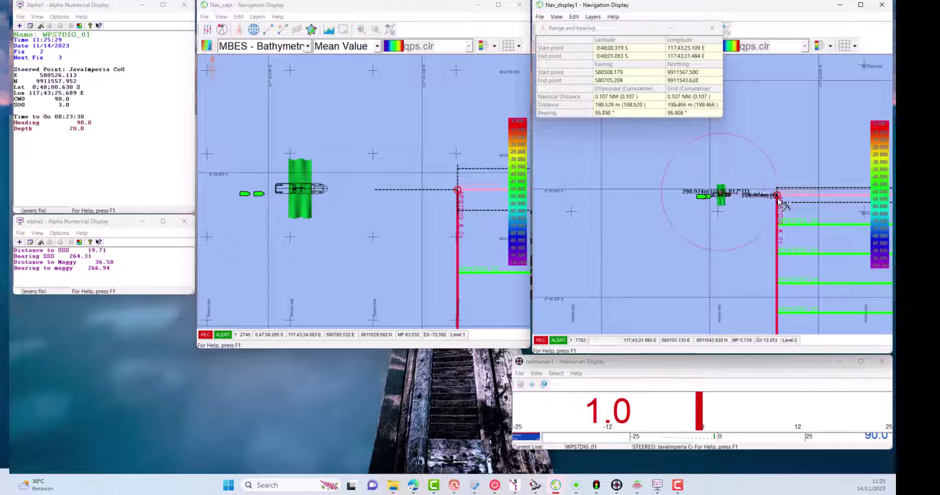
click(732, 268)
- Hide the Sounding Grid layer in Nav_display1's view properties and apply the change
click(558, 29)
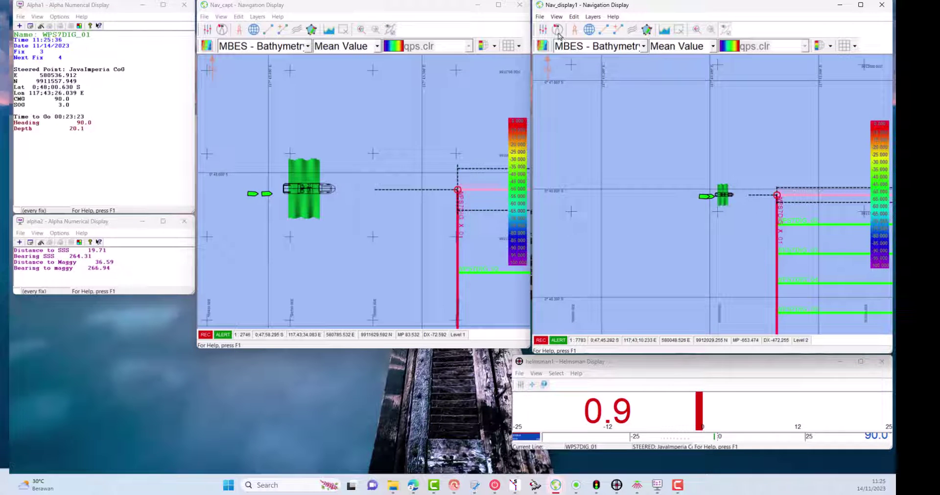
click(341, 325)
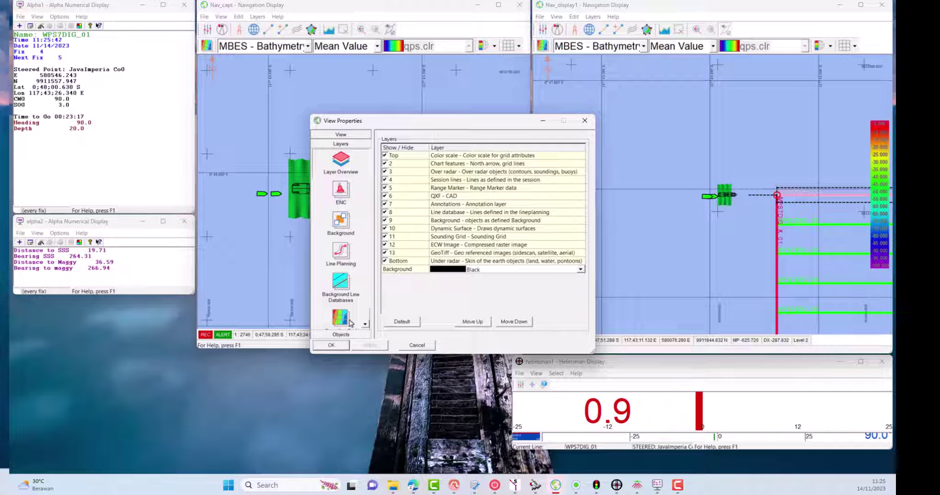
click(385, 238)
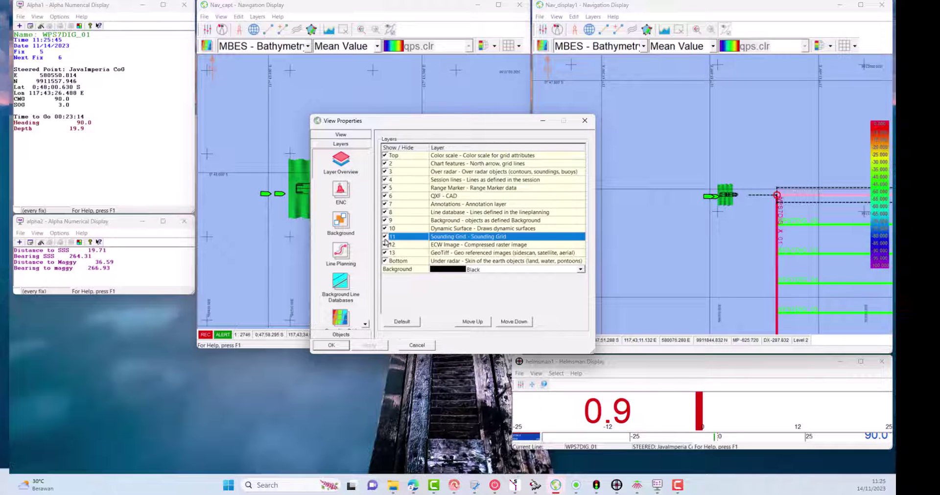
click(380, 346)
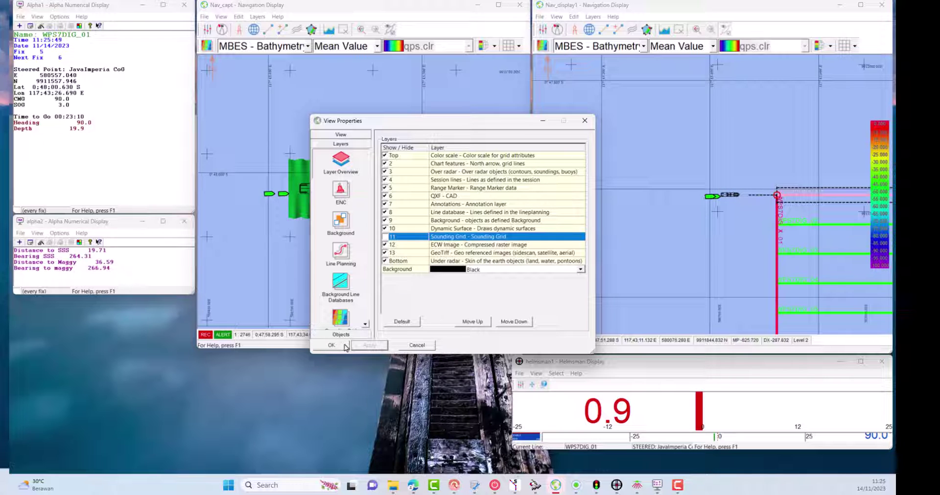
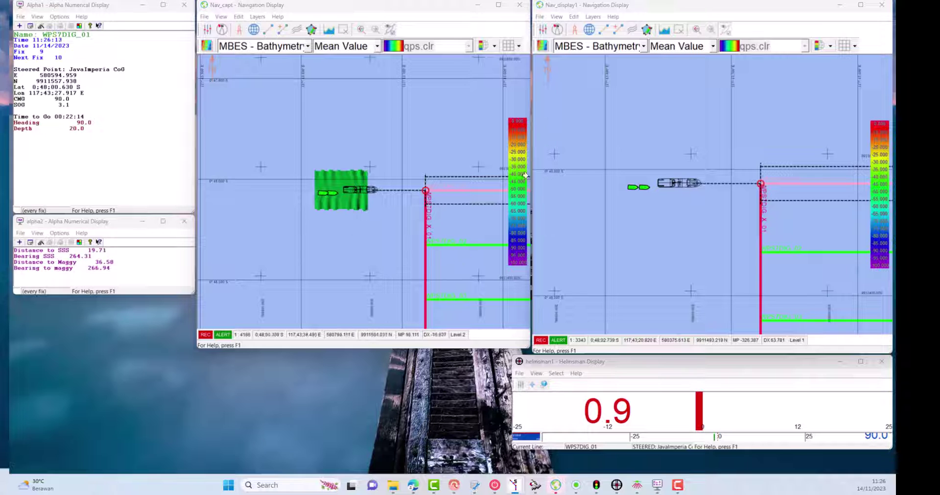
- Set the Maggy object's visibility to Hide in Nav_display1's view properties and apply the change
click(542, 30)
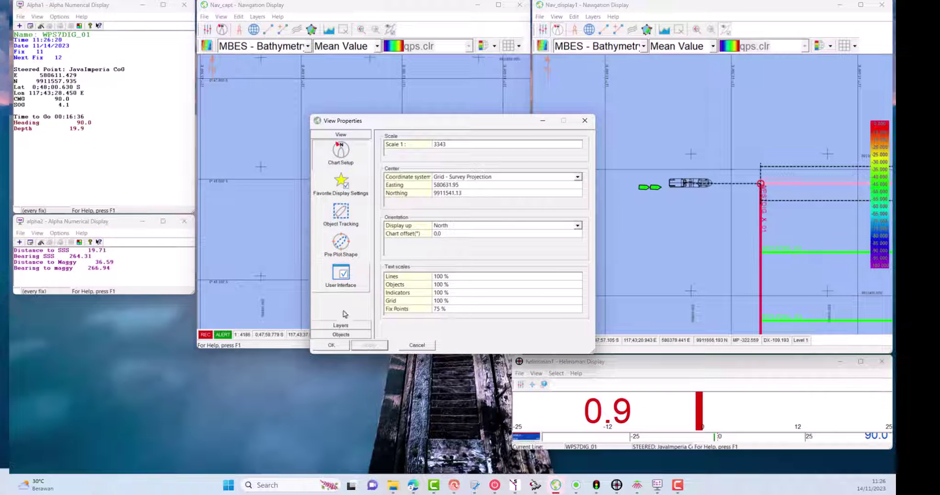
click(343, 334)
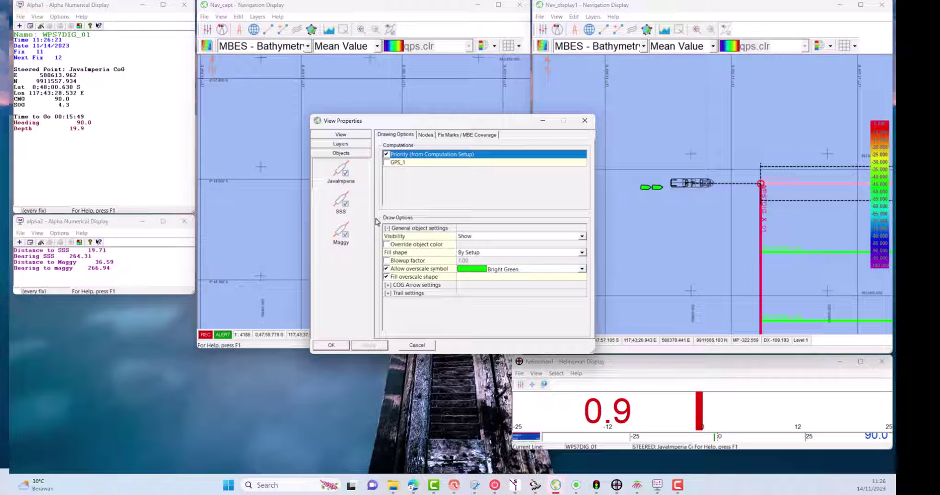
click(582, 237)
click(509, 244)
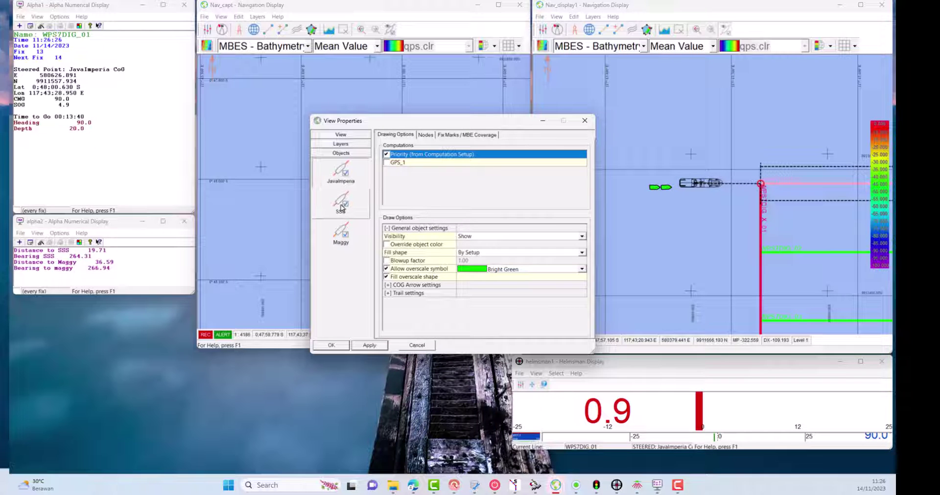
click(580, 237)
click(560, 256)
click(370, 345)
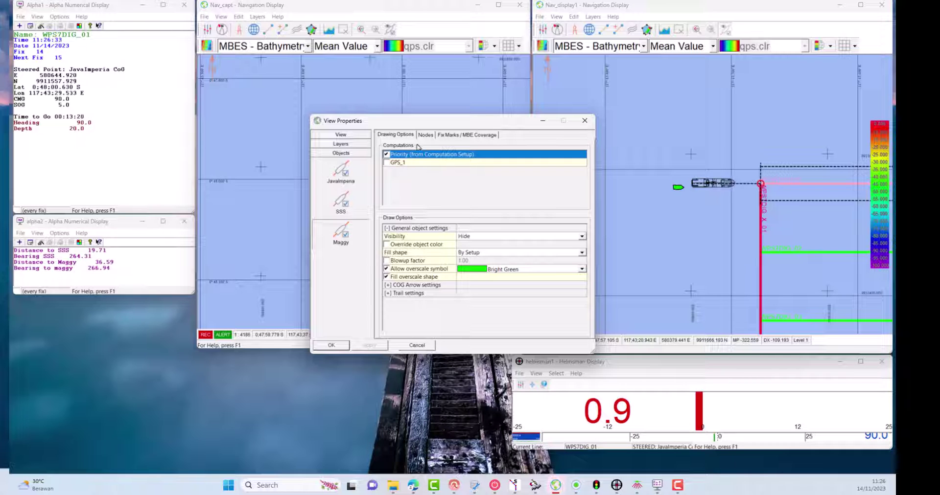
- Enable the trail of JavaImperia's CoG node in Nav_display1's view properties and apply it
click(340, 172)
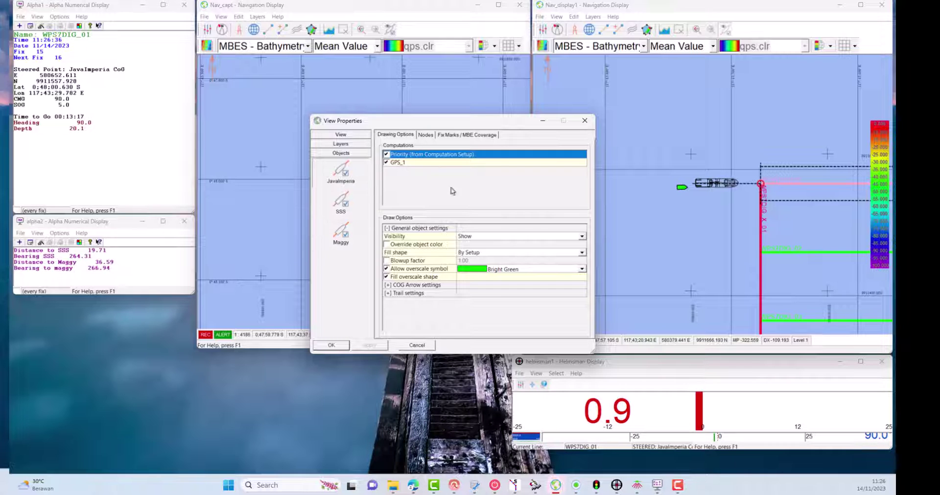
click(425, 136)
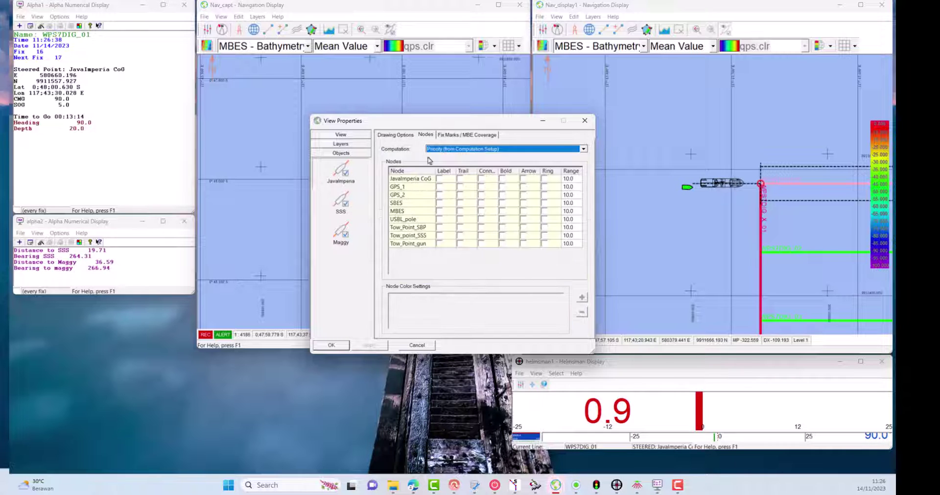
click(460, 180)
click(382, 345)
drag(680, 125, 776, 212)
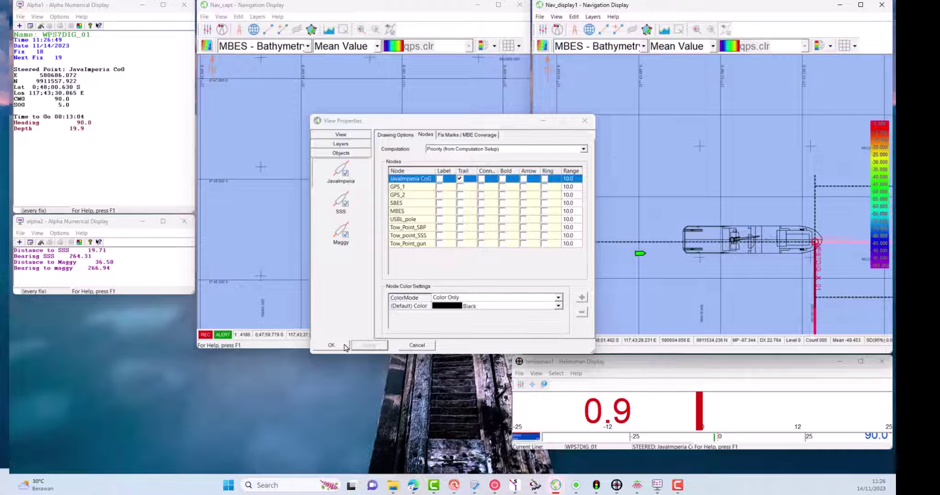
- Enable Show object trail in JavaImperia's trail settings, apply it and close the view properties
click(397, 134)
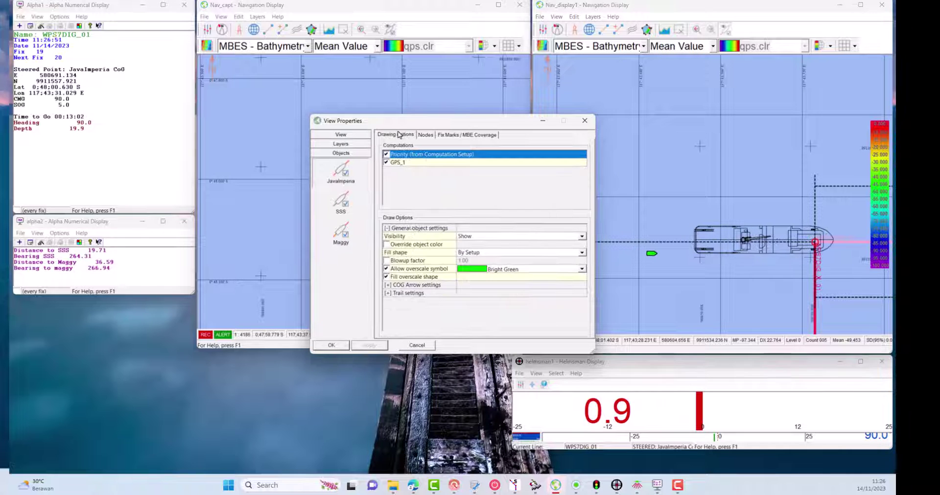
click(387, 293)
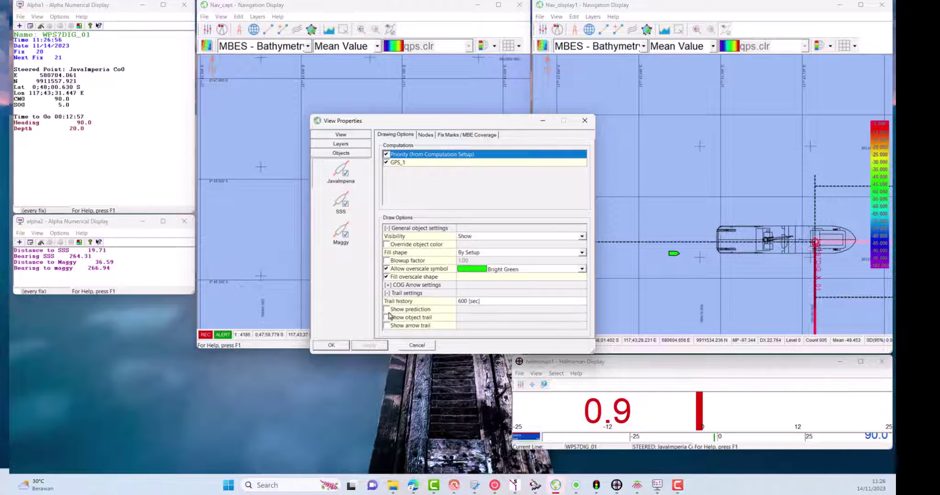
click(386, 318)
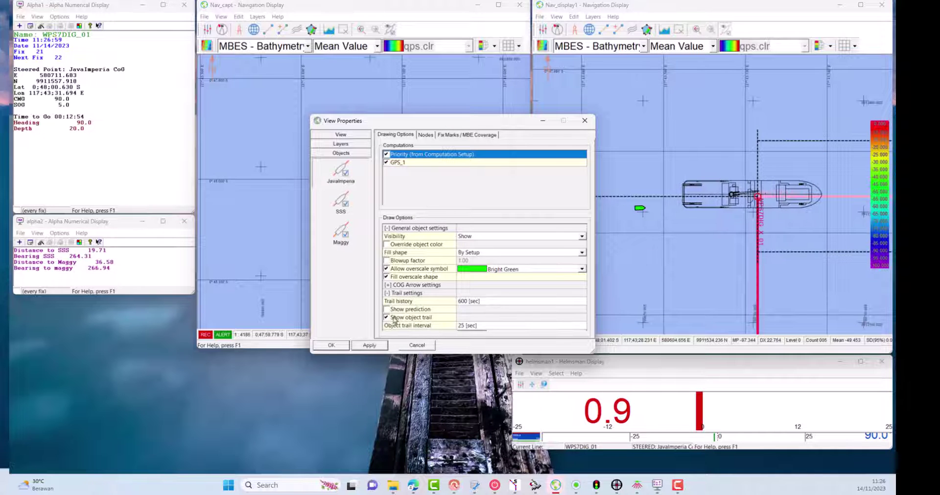
click(369, 345)
click(331, 346)
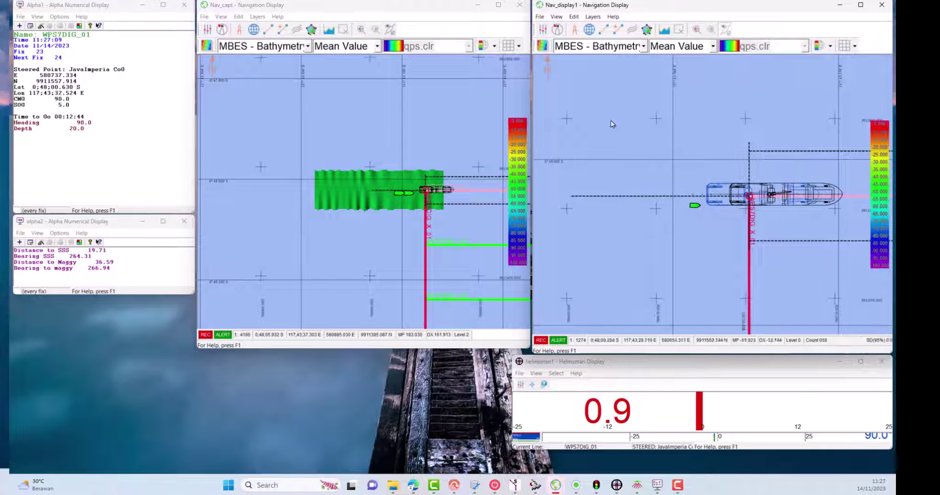
- Disable JavaImperia's object trail, enable the label of its CoG node and close Nav_display1's view properties
click(557, 30)
click(340, 334)
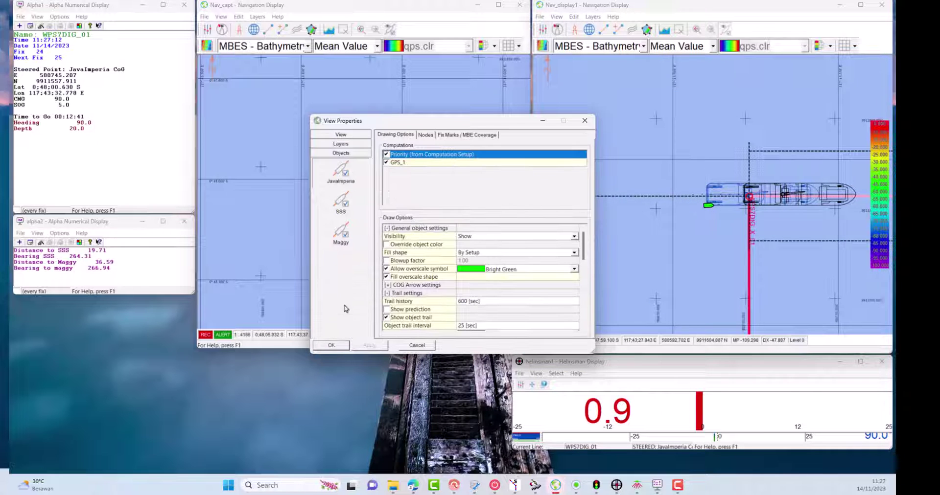
click(386, 318)
click(386, 318)
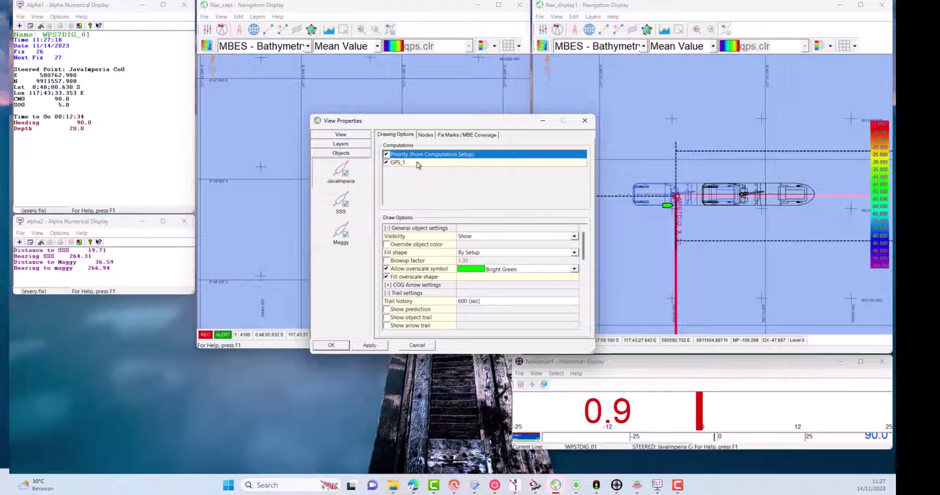
click(426, 135)
click(439, 178)
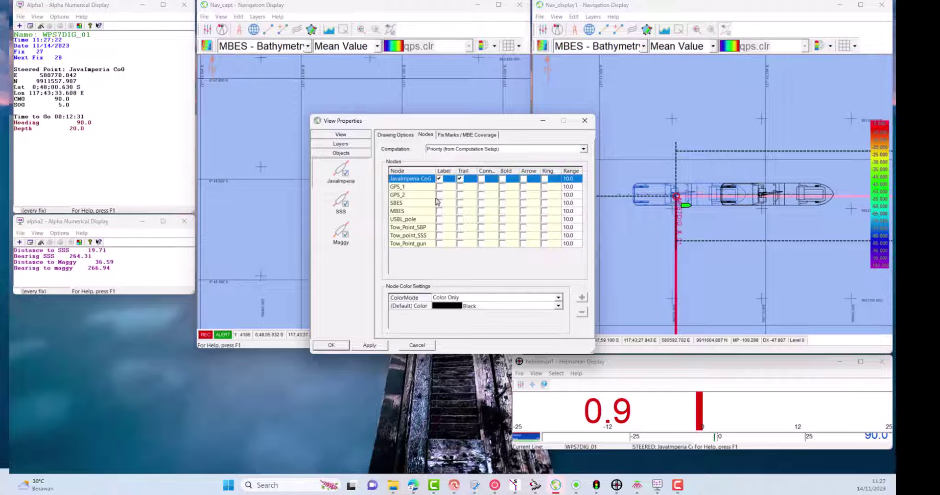
click(337, 345)
- Expand JavaImperia's COG arrow settings and enable the arrow for its CoG node in Nav_display1
scroll(618, 241, down, 3)
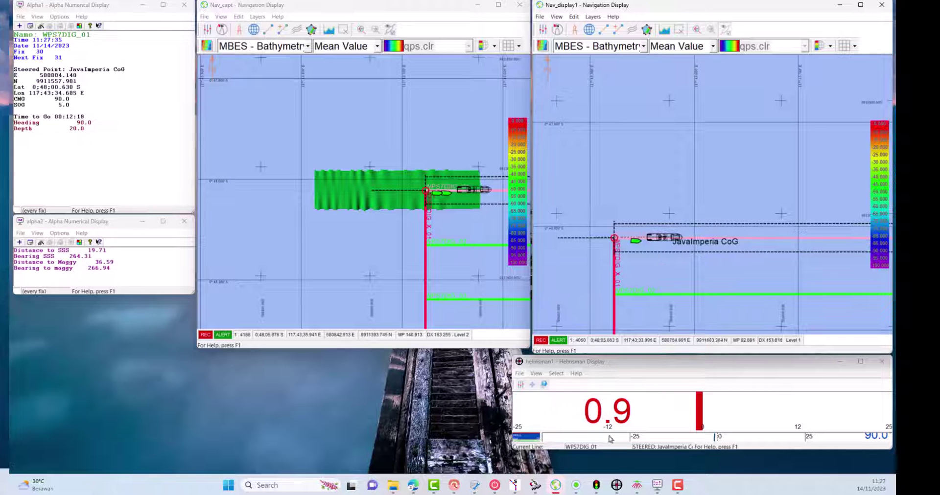
right_click(661, 273)
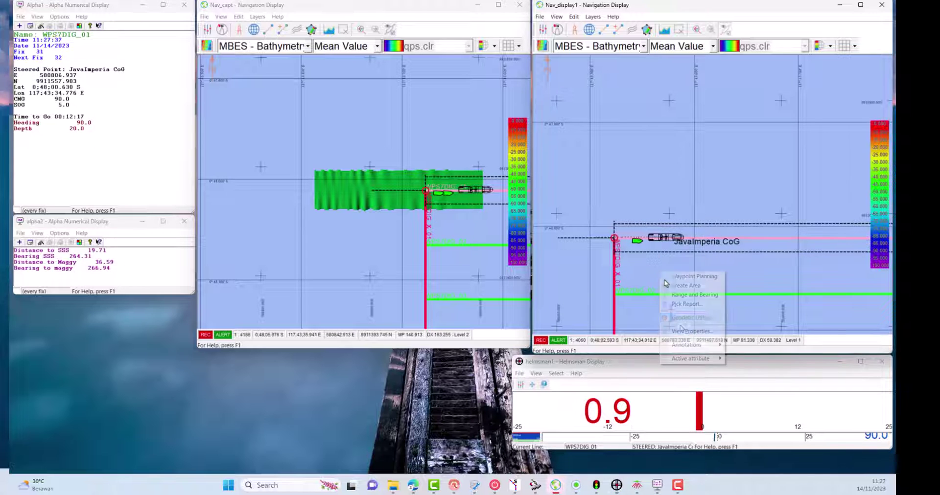
click(685, 331)
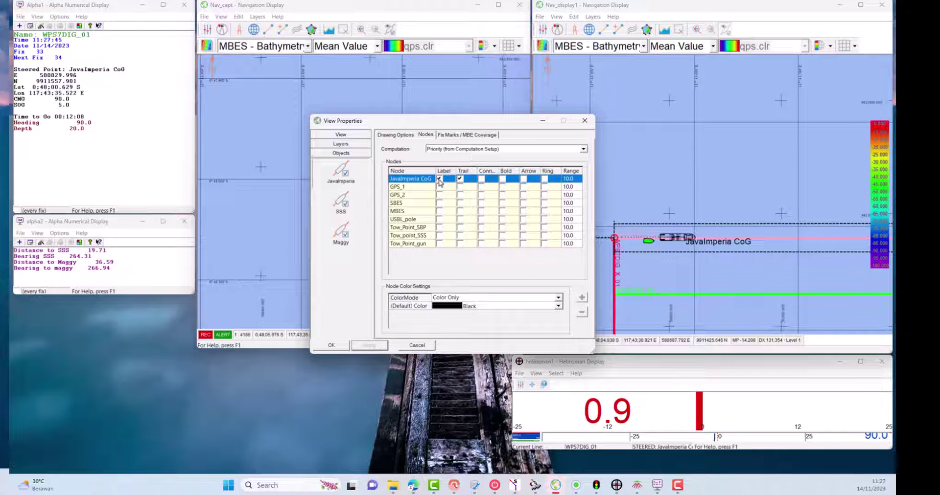
click(396, 135)
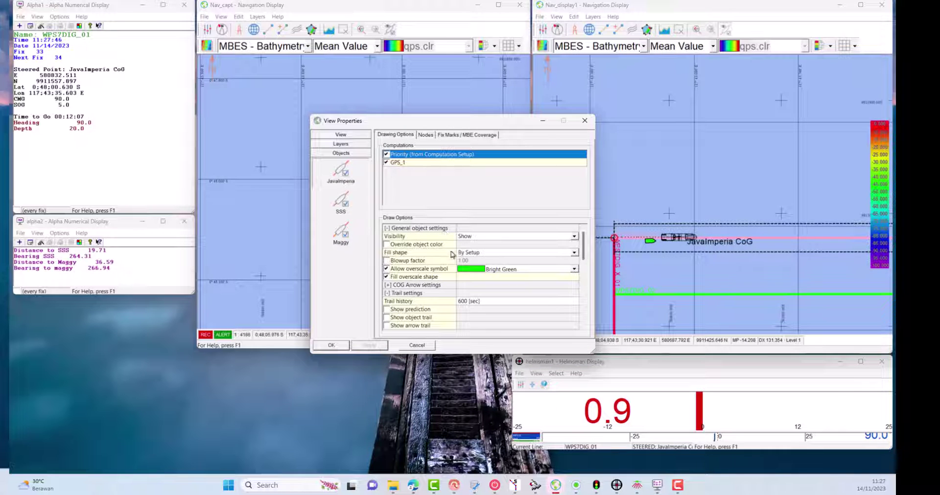
click(399, 285)
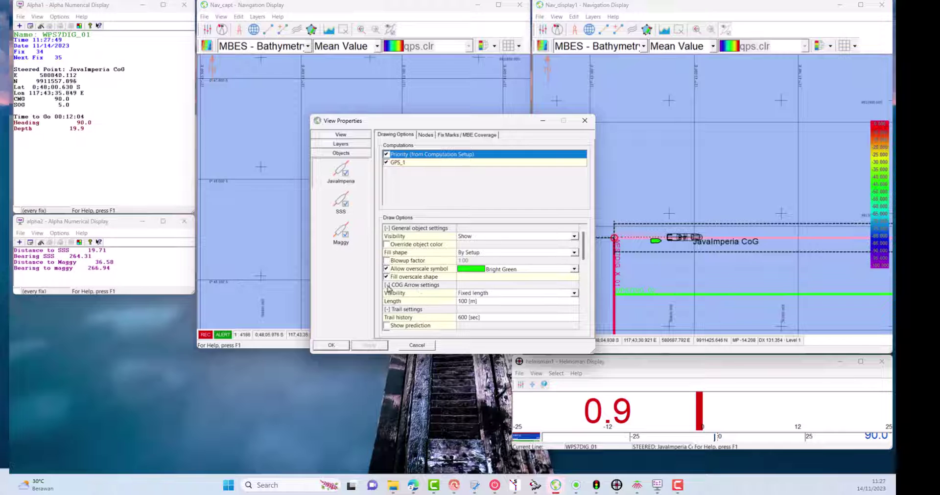
click(426, 135)
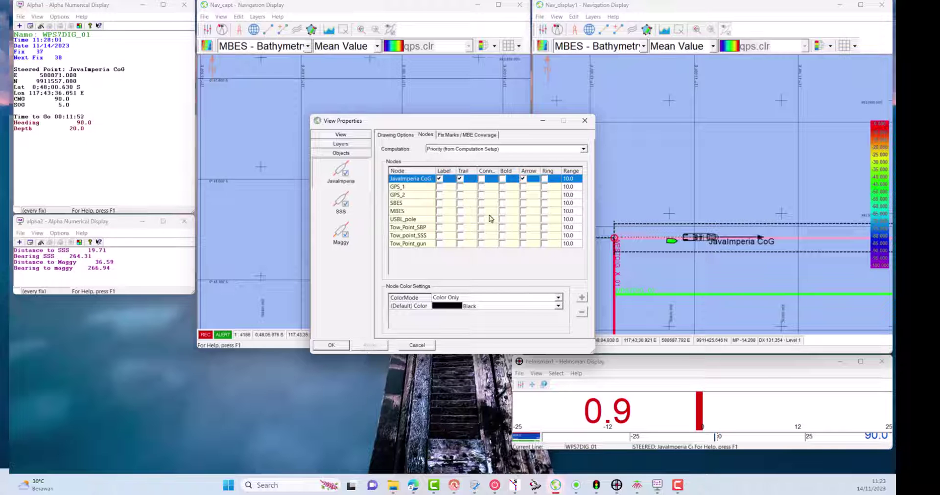
- Set the default colour of JavaImperia's CoG node to Blue and apply it
click(402, 135)
click(408, 319)
scroll(452, 318, down, 1)
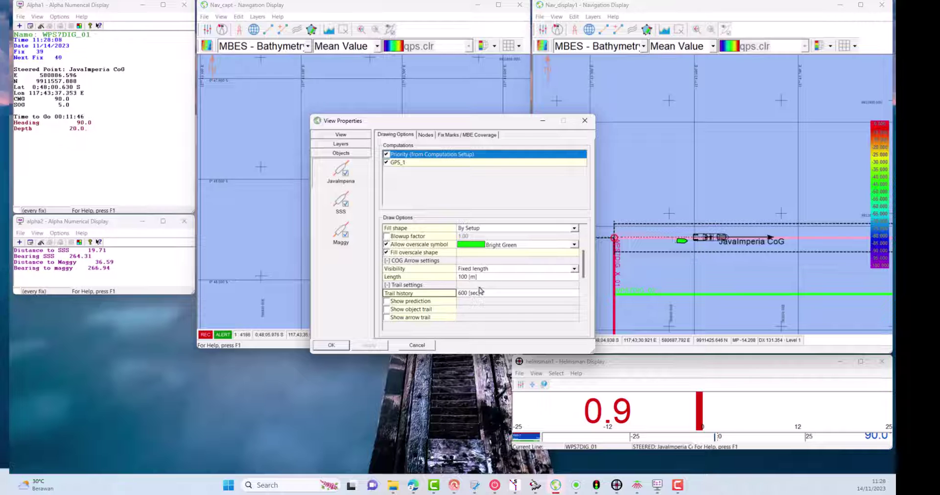
scroll(480, 289, up, 1)
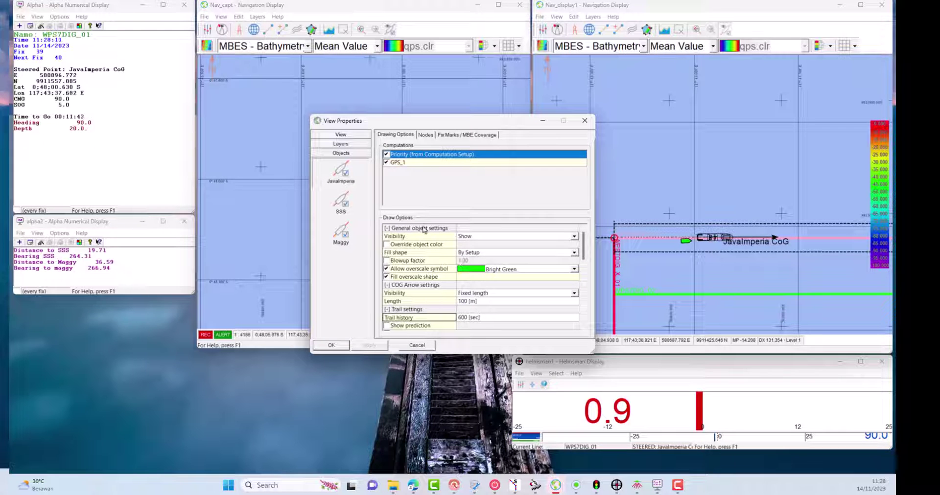
click(424, 136)
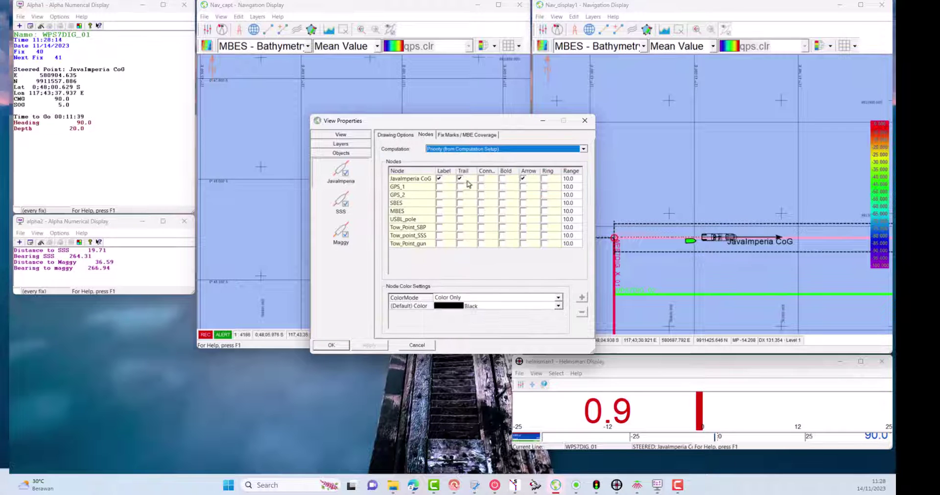
click(558, 306)
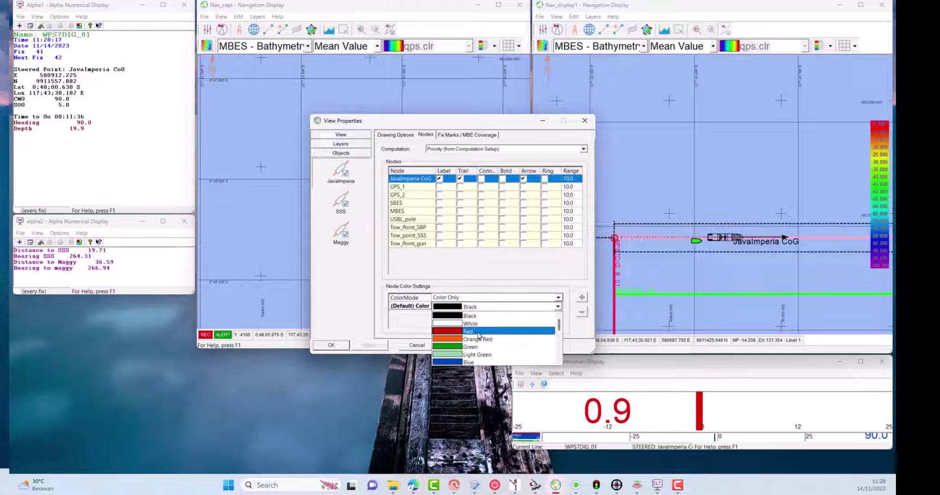
click(465, 363)
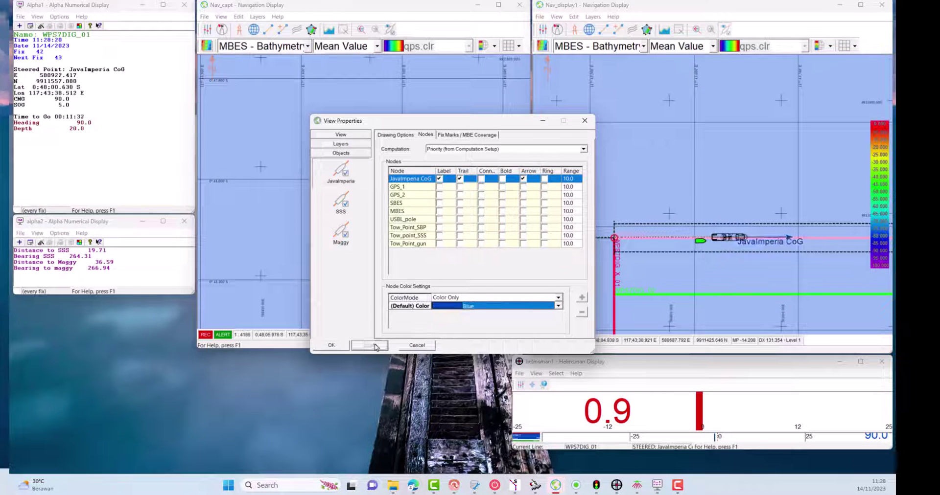
- Check the CoG node's trail option and JavaImperia's trail history setting, and close the view properties
click(427, 181)
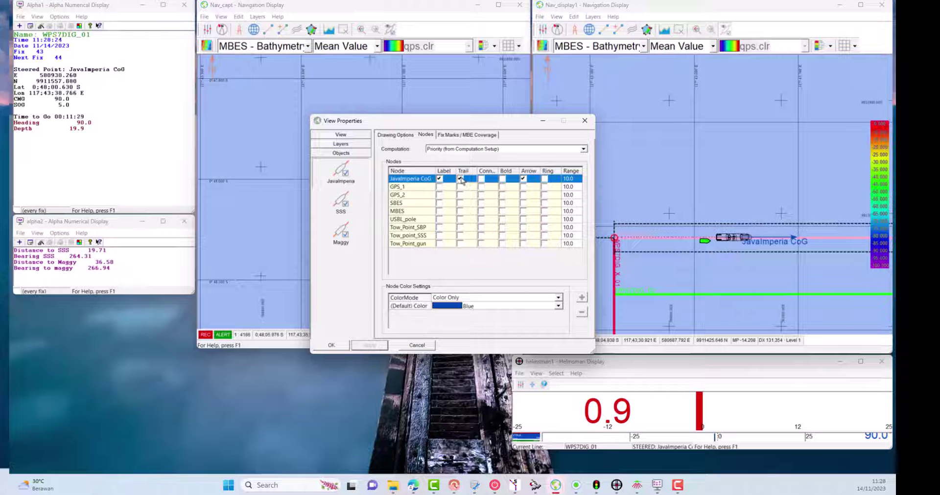
click(461, 179)
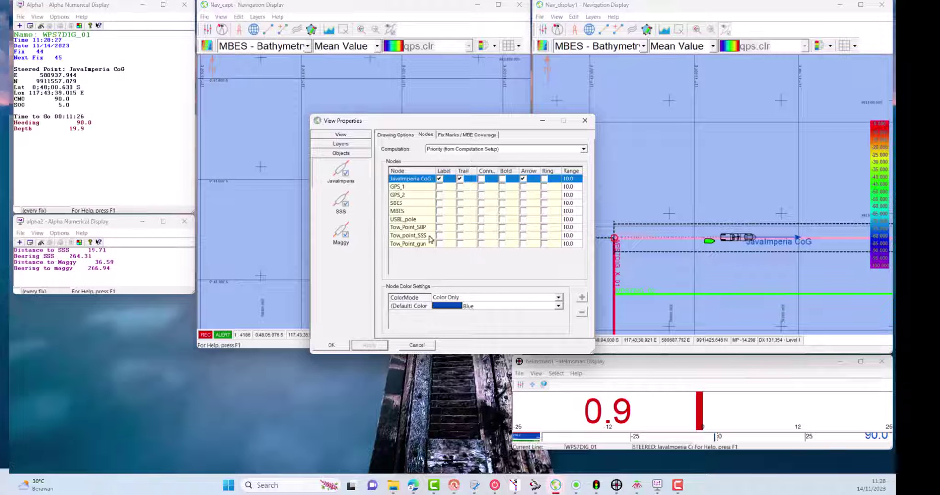
click(395, 135)
click(484, 320)
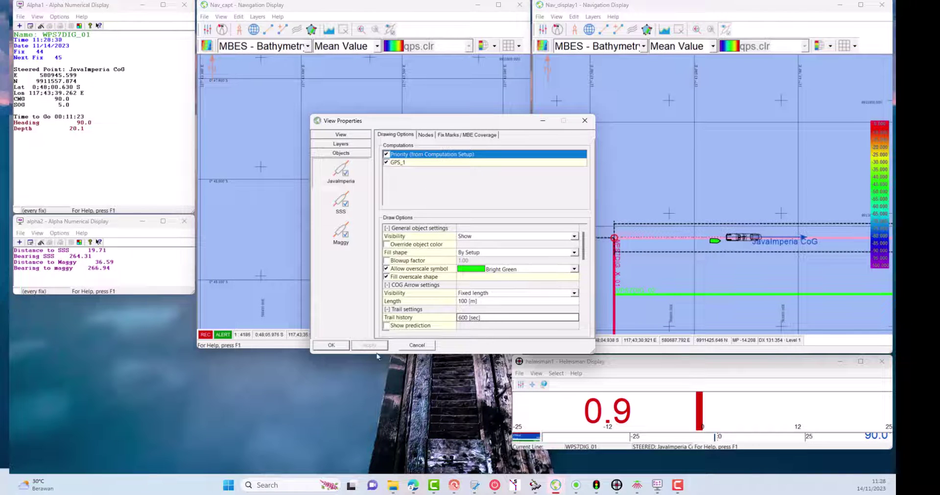
click(348, 344)
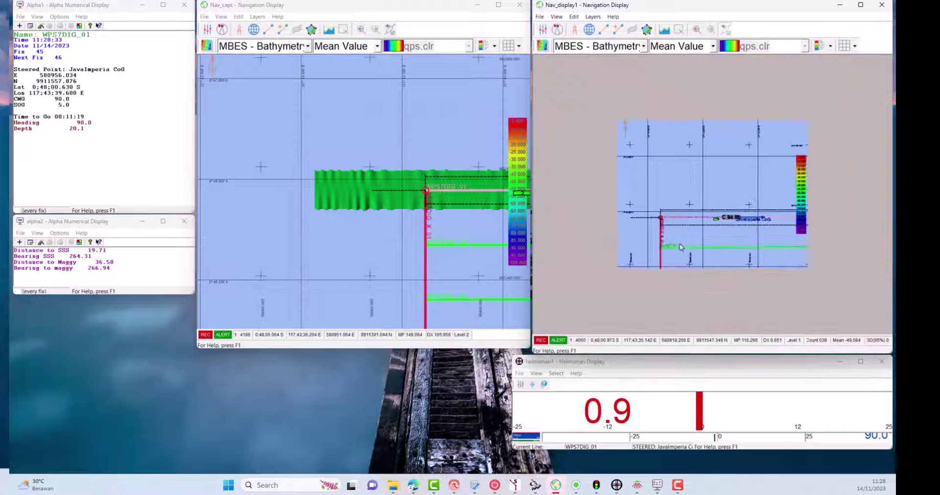
- Change the colour of JavaImperia's overscale symbol in Nav_display1's view properties, apply it and close the dialog
scroll(641, 254, down, 1)
drag(682, 256, 648, 208)
scroll(648, 208, down, 2)
scroll(458, 220, down, 2)
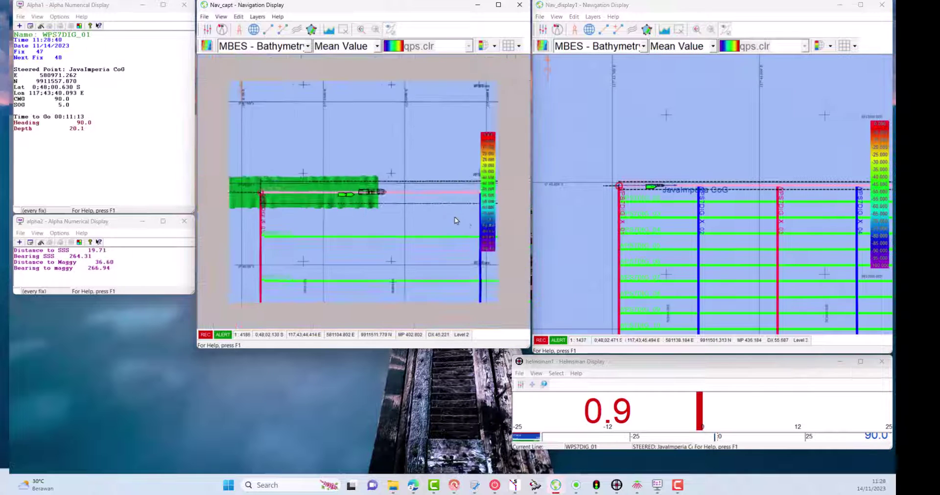
scroll(684, 194, down, 5)
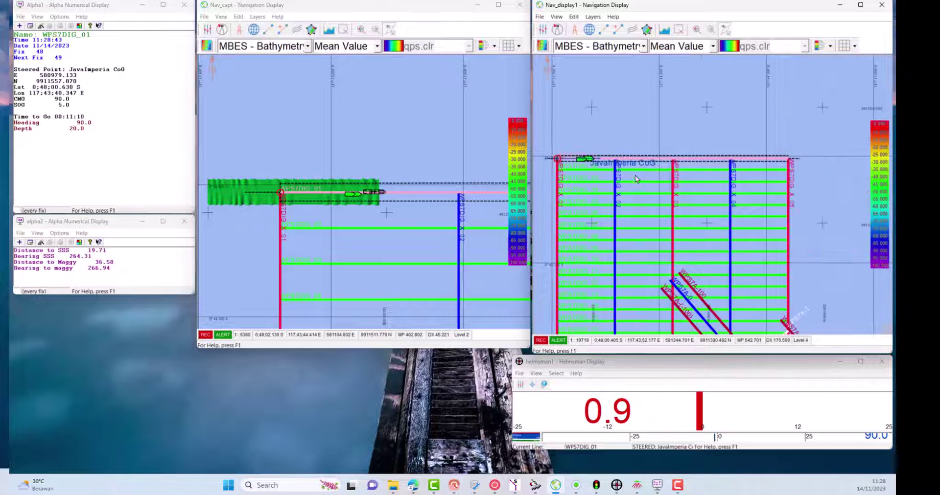
right_click(674, 129)
click(686, 189)
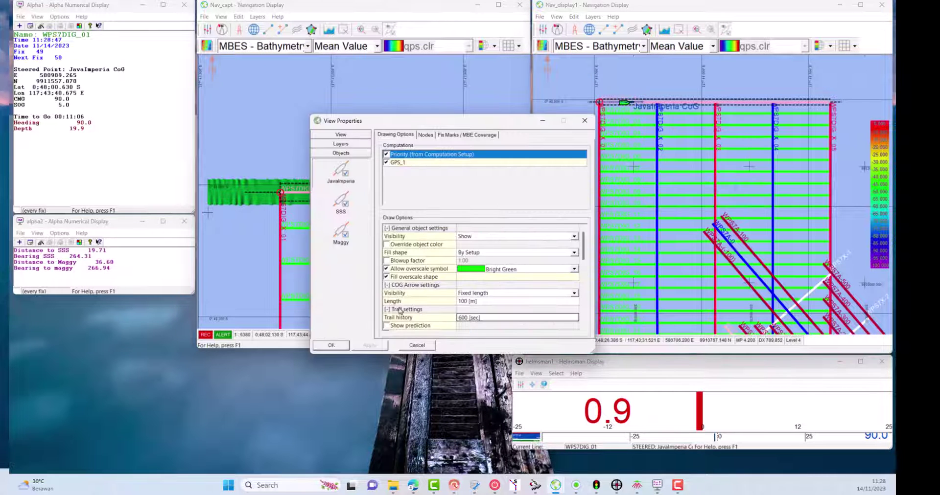
click(570, 269)
click(478, 331)
click(369, 345)
click(330, 345)
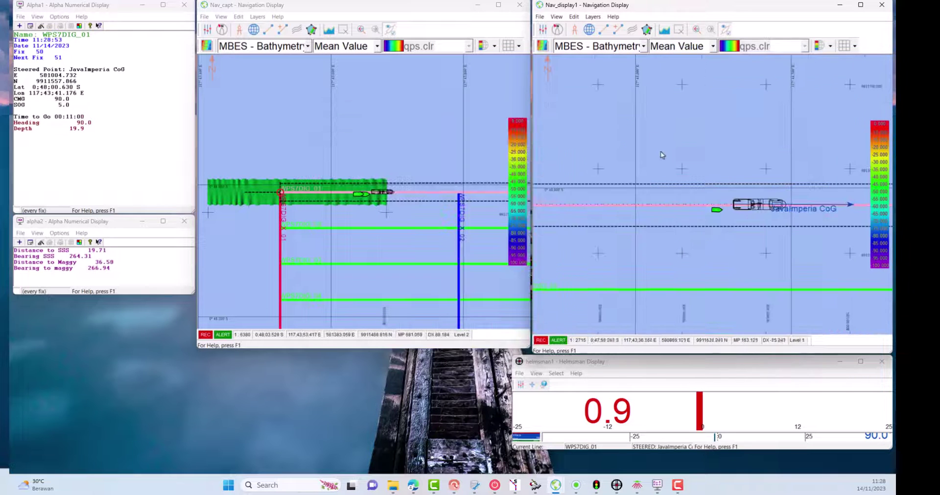
- Open Nav_display1's view properties and set the SSS object's overscale symbol colour to Purple
scroll(660, 151, down, 3)
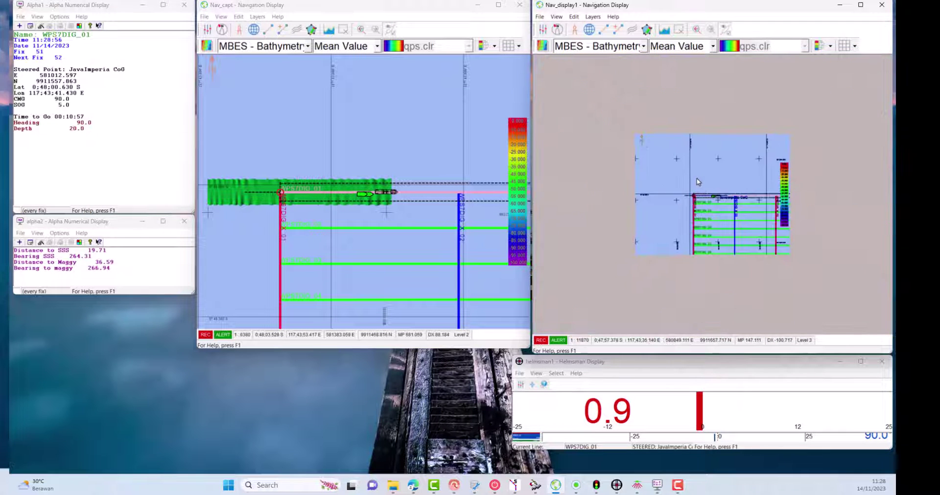
right_click(587, 145)
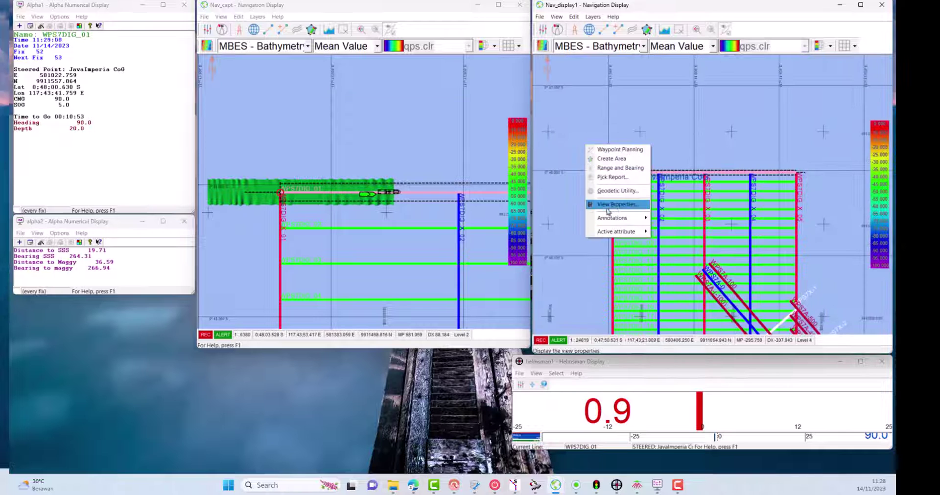
click(612, 204)
click(343, 215)
click(504, 269)
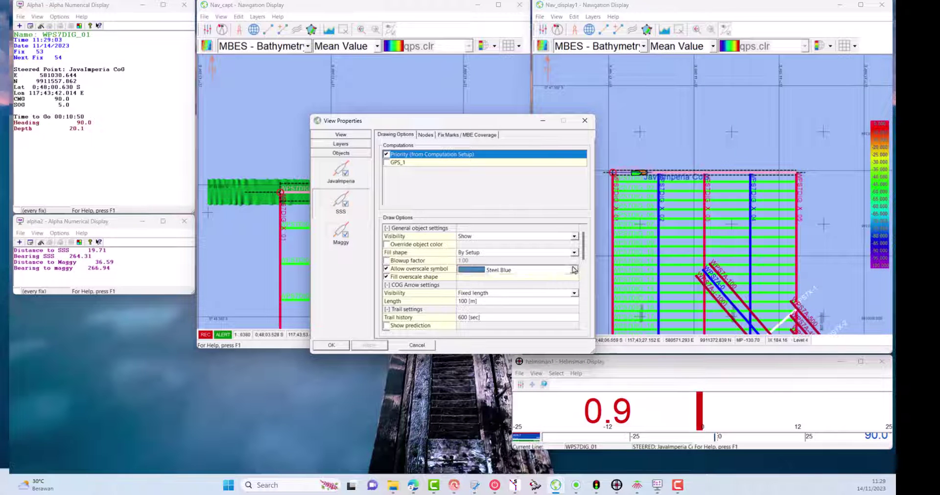
click(516, 323)
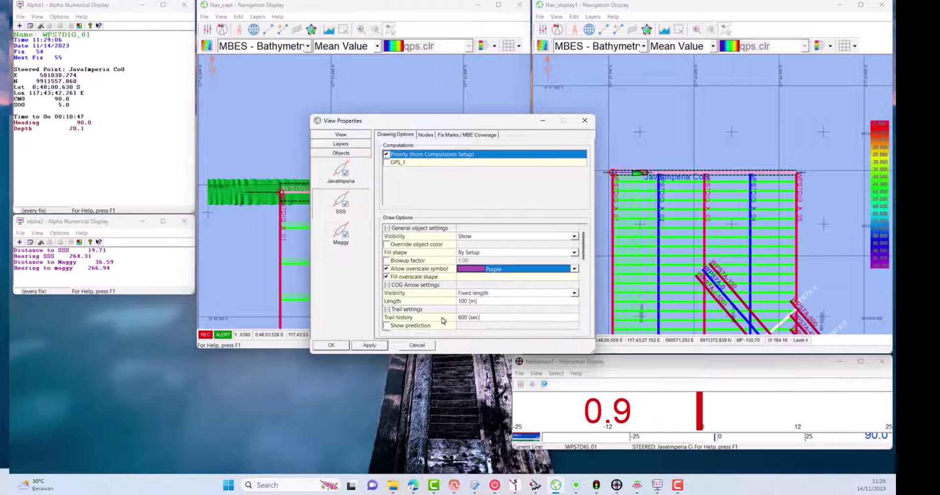
- Set the SSS object's trail history to 800 seconds and apply the drawing options
click(482, 317)
double_click(462, 319)
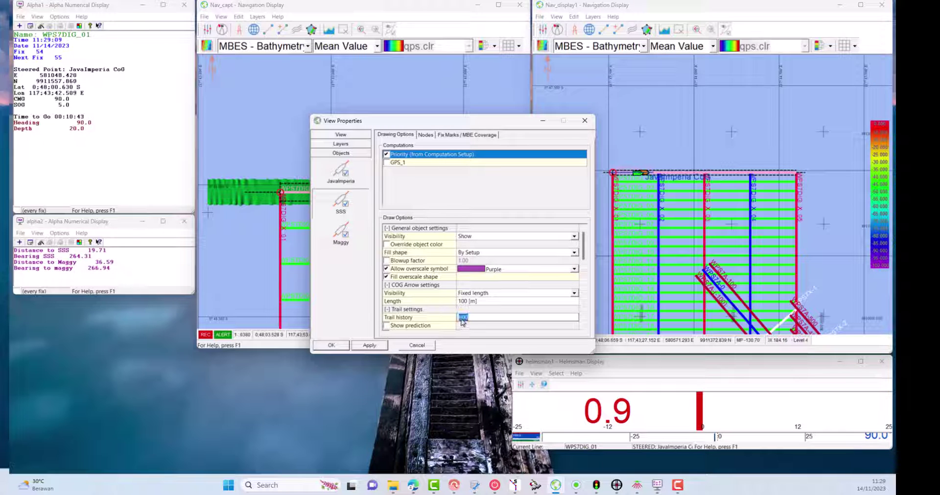
text(80)
click(375, 347)
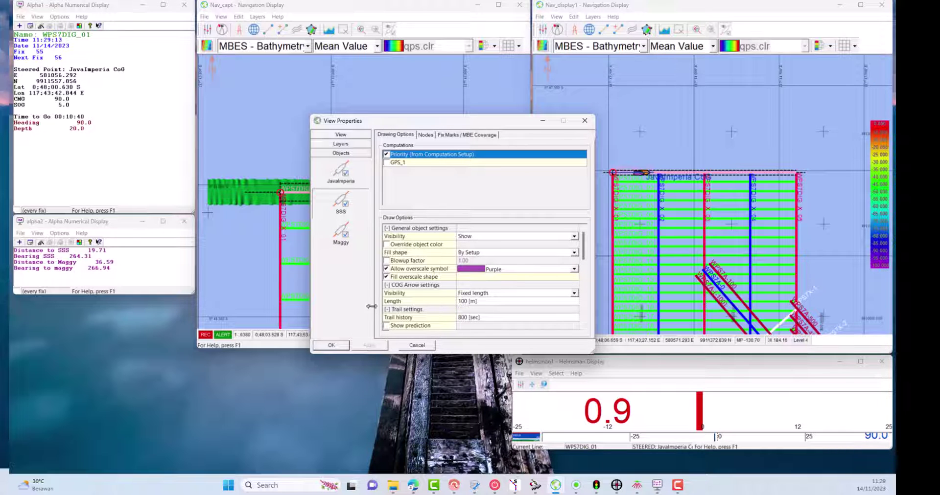
- Enable the trail for the SSS CoG node with Red as its default colour, and close the view properties
click(425, 135)
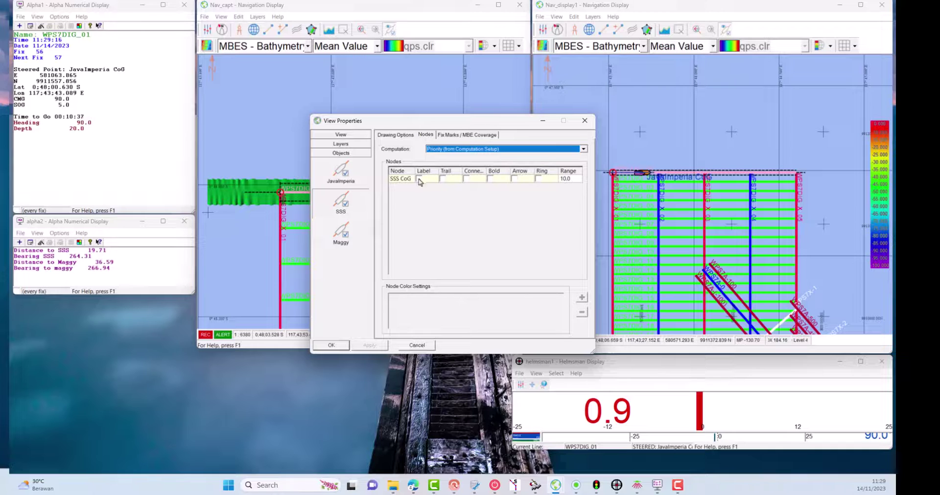
click(442, 180)
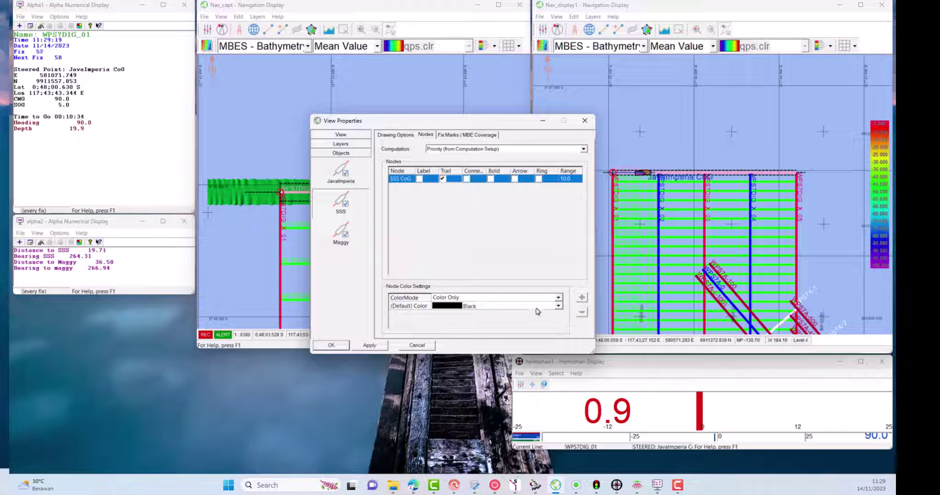
click(558, 305)
click(525, 334)
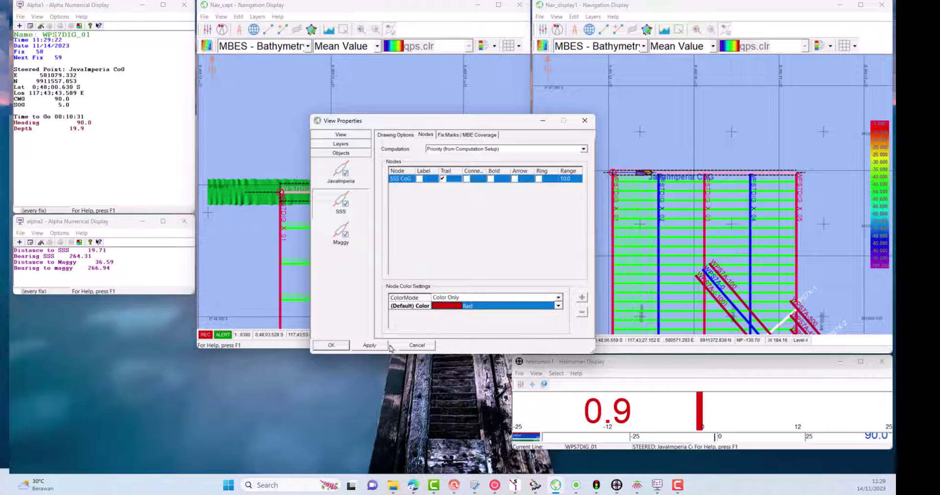
click(331, 345)
- Examine the vessel, the SSS symbol and the survey lines at different scales in both navigation displays
scroll(699, 229, up, 2)
drag(697, 228, 720, 246)
scroll(679, 231, down, 3)
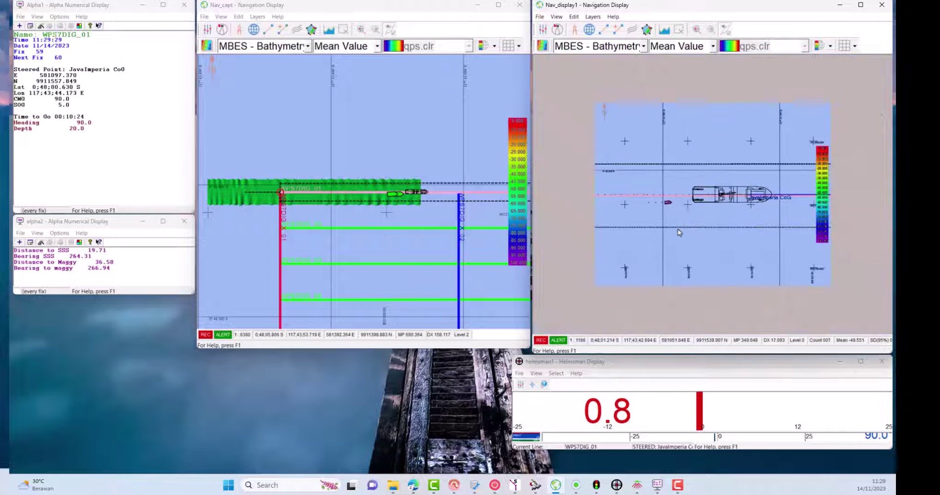
scroll(679, 233, down, 1)
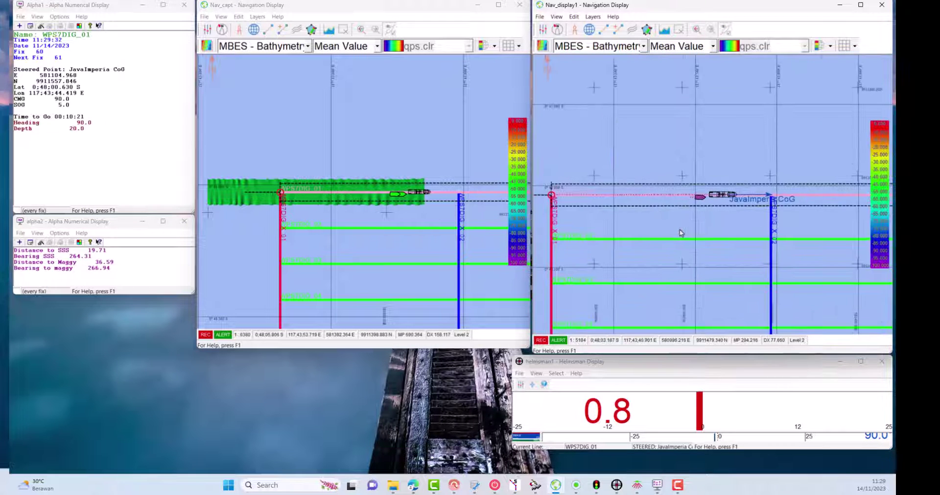
scroll(679, 233, down, 2)
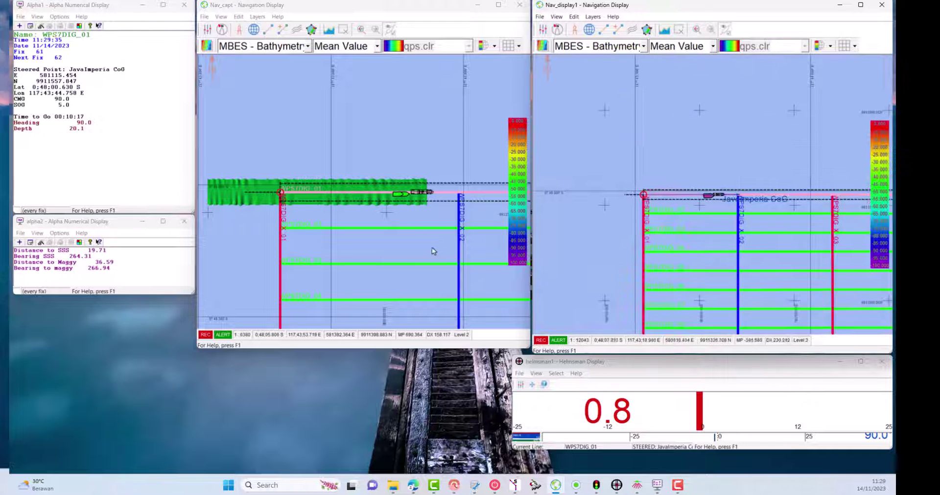
scroll(492, 247, down, 1)
scroll(393, 239, down, 1)
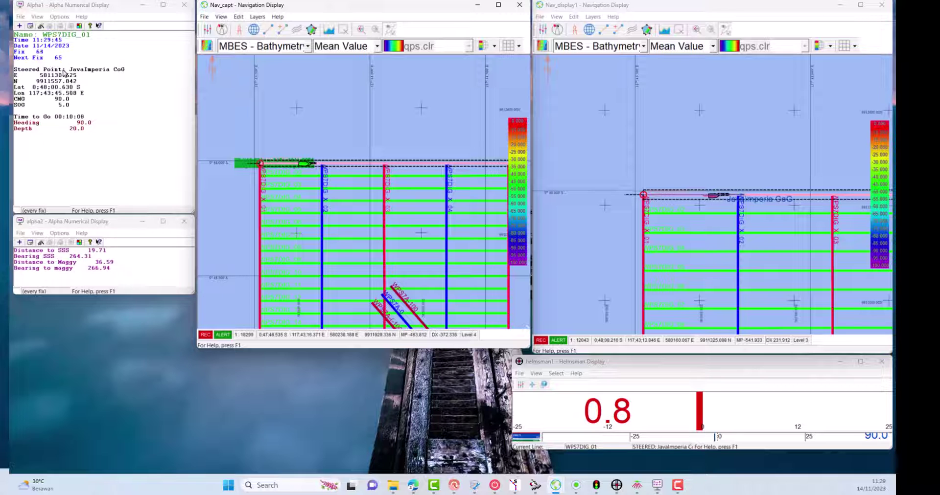
scroll(254, 154, down, 1)
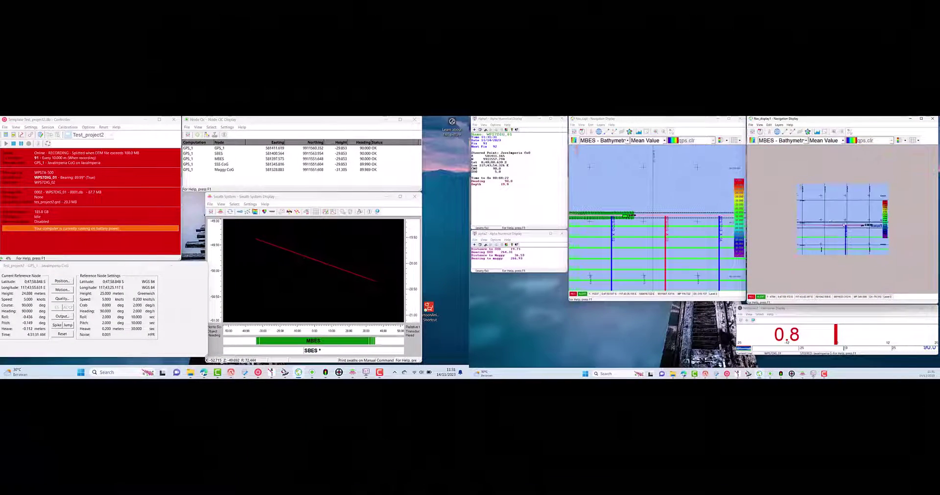
scroll(844, 224, up, 2)
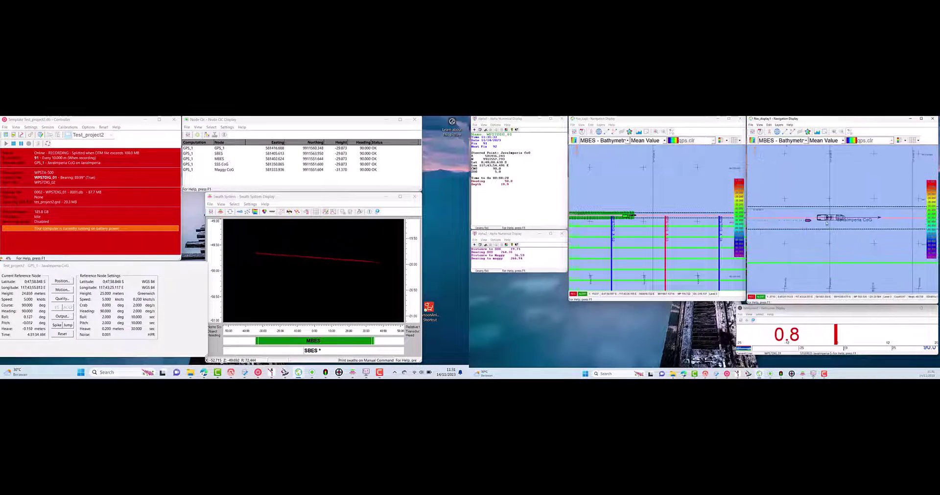
scroll(827, 225, down, 2)
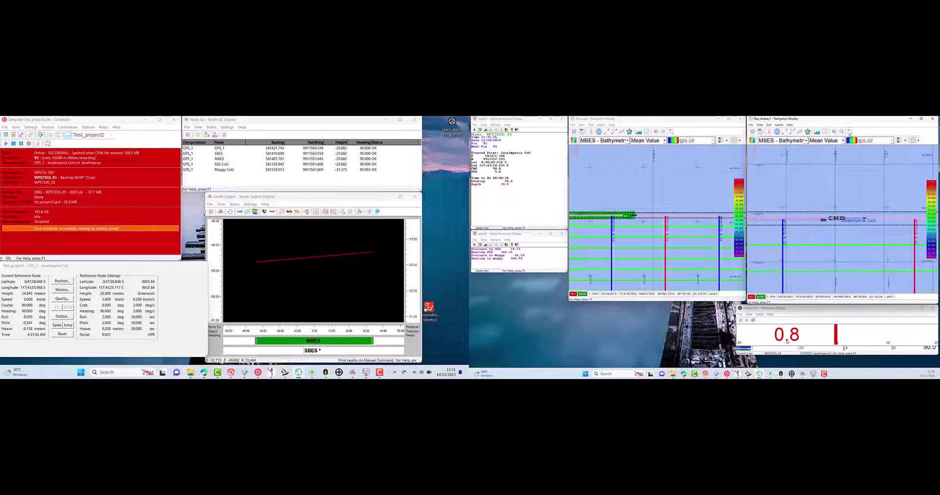
scroll(843, 179, down, 1)
- Measure the range and bearing from beside the vessel to a point below the current survey line in Nav_display1
click(777, 132)
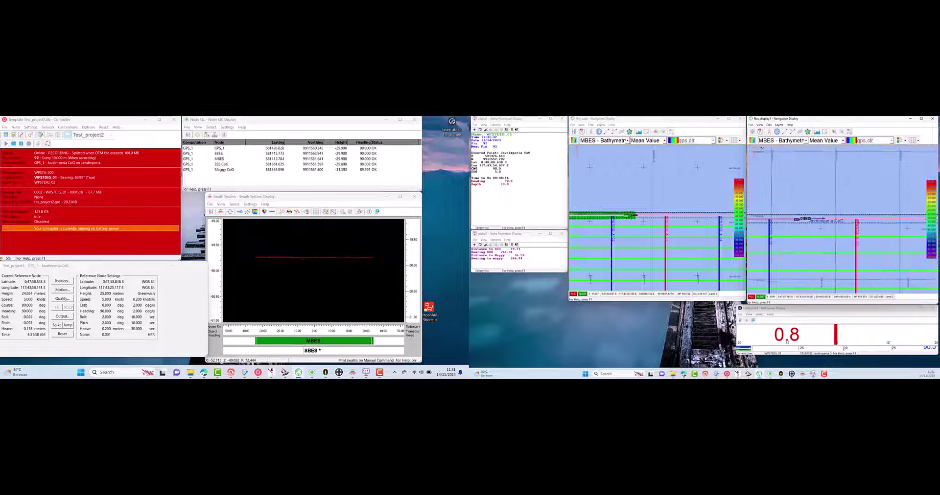
click(785, 132)
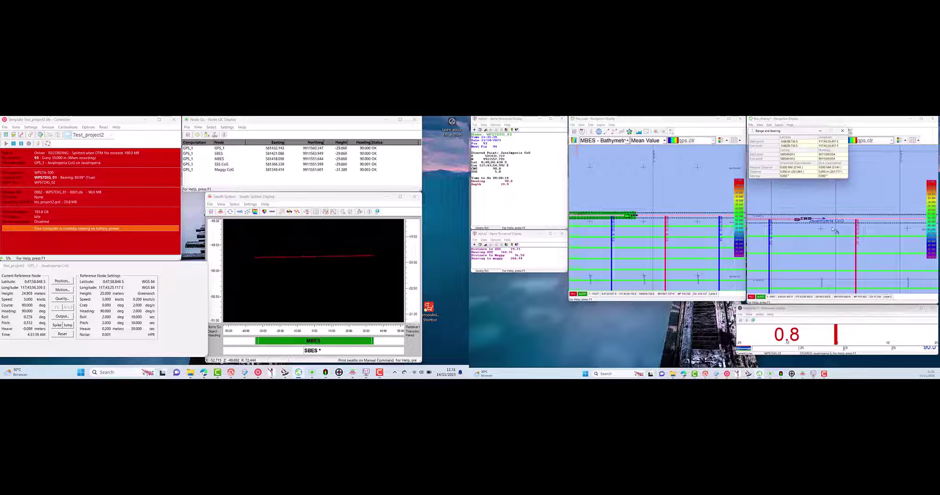
click(809, 219)
click(812, 243)
- Open the Geodetic Utility at a point south of the vessel in Nav_display1 and bring up its save dialog
right_click(814, 246)
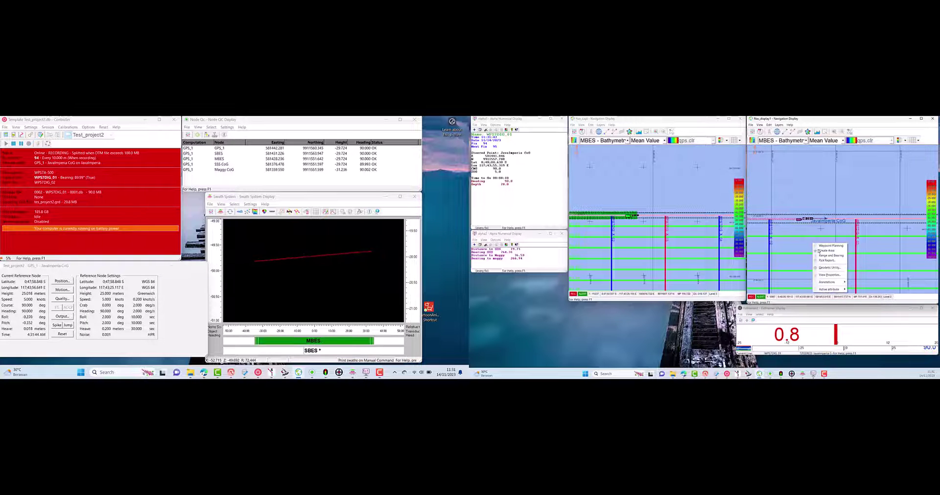
click(824, 268)
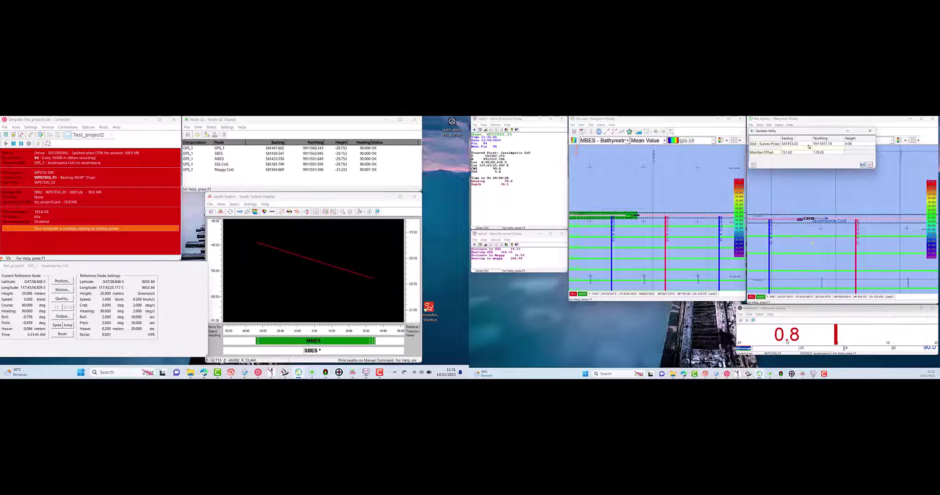
click(861, 164)
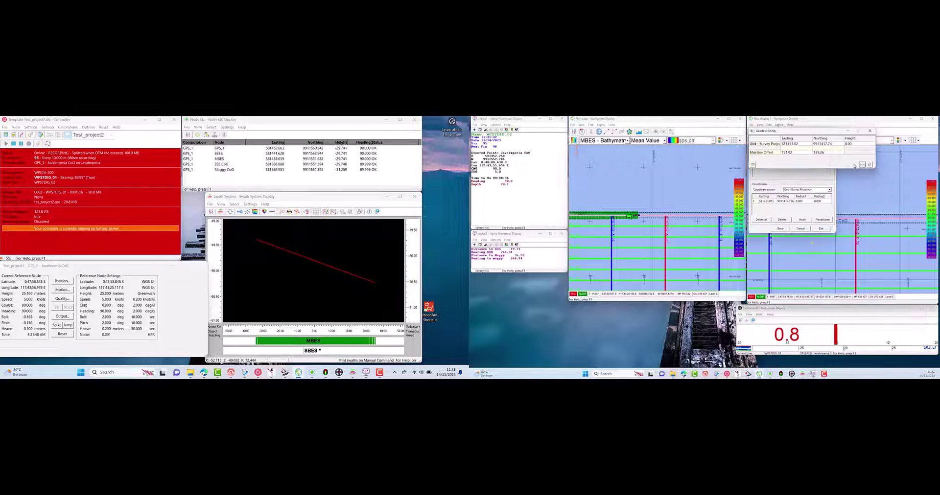
drag(816, 133, 690, 151)
click(780, 228)
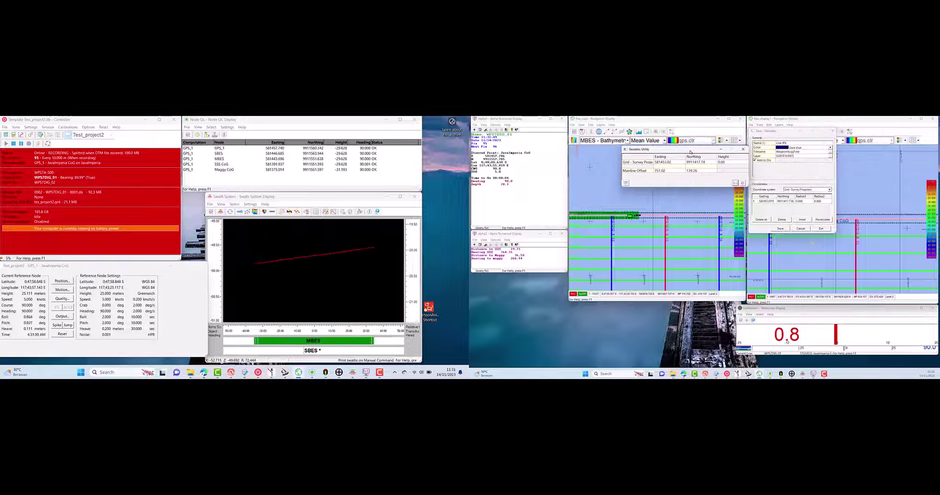
- Name the picked point "Fishing gear"
click(785, 144)
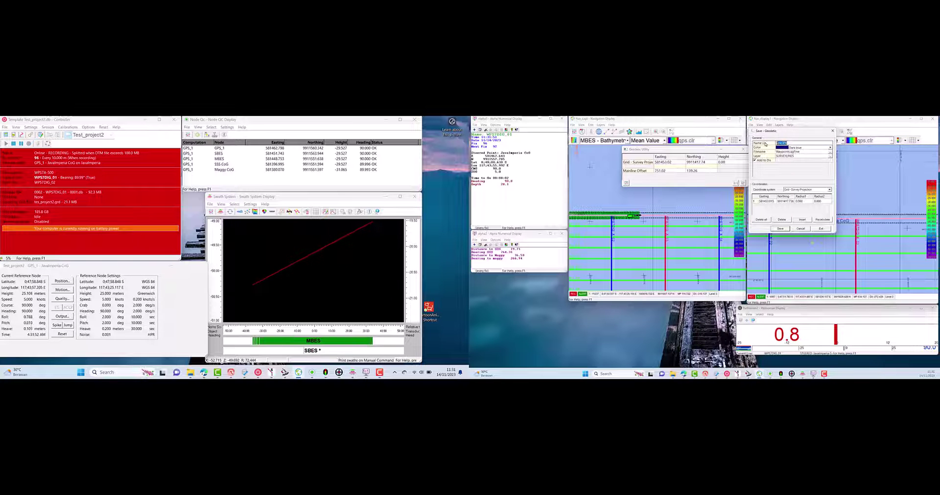
mouse_move(765, 144)
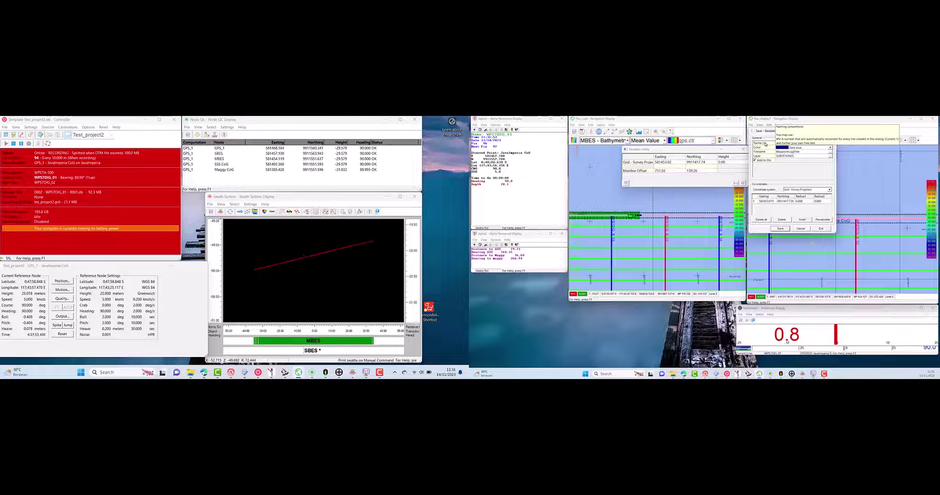
text(fo)
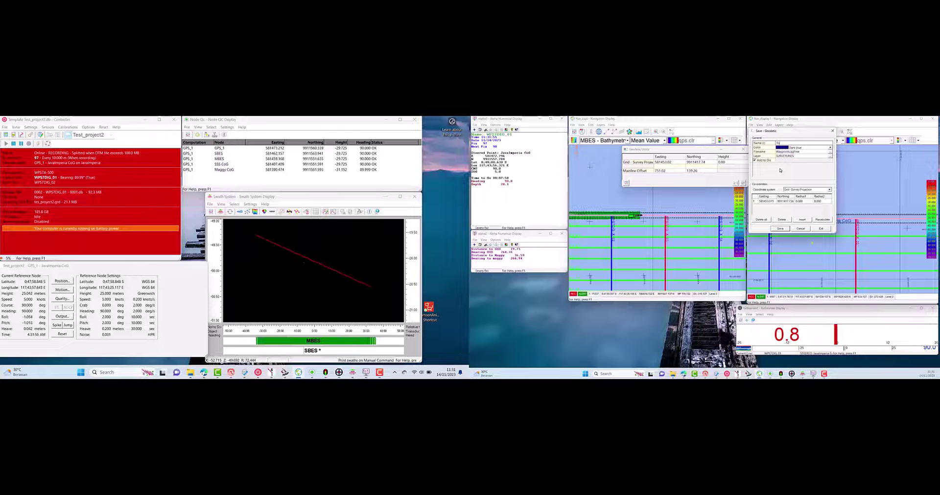
text(shing gear)
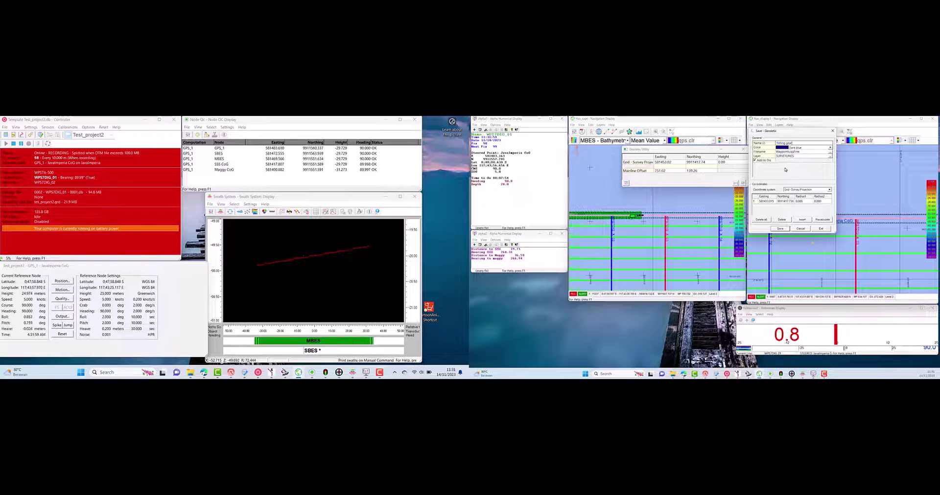
- Set the Fishing gear point's Radius1 to 50, save the point and close the Geodetic Utility
click(800, 202)
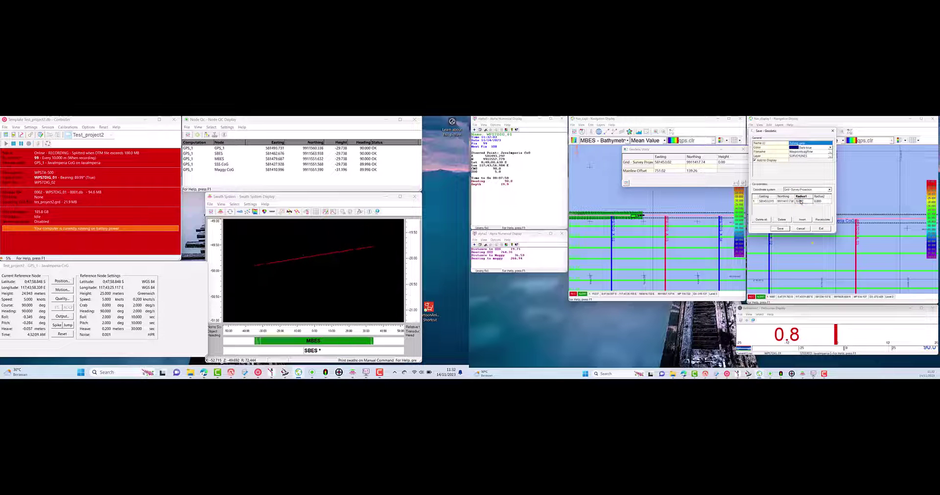
text(50)
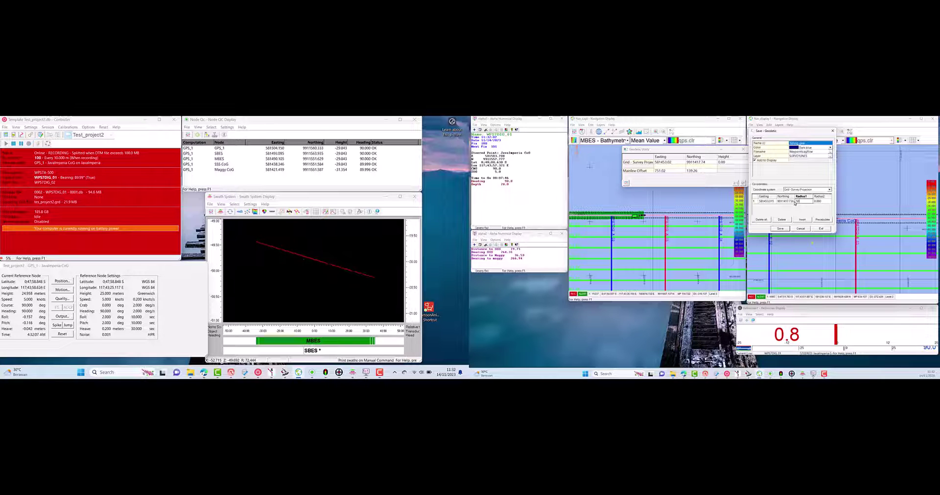
click(780, 228)
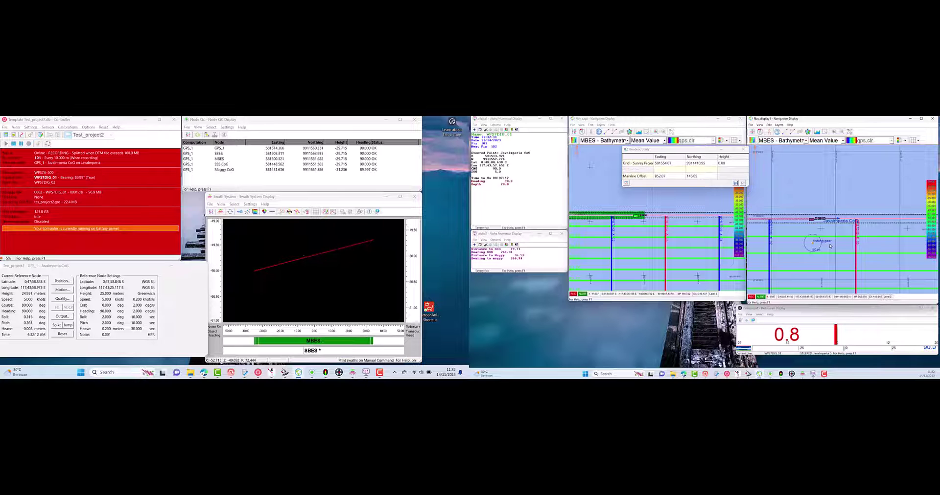
scroll(830, 247, down, 1)
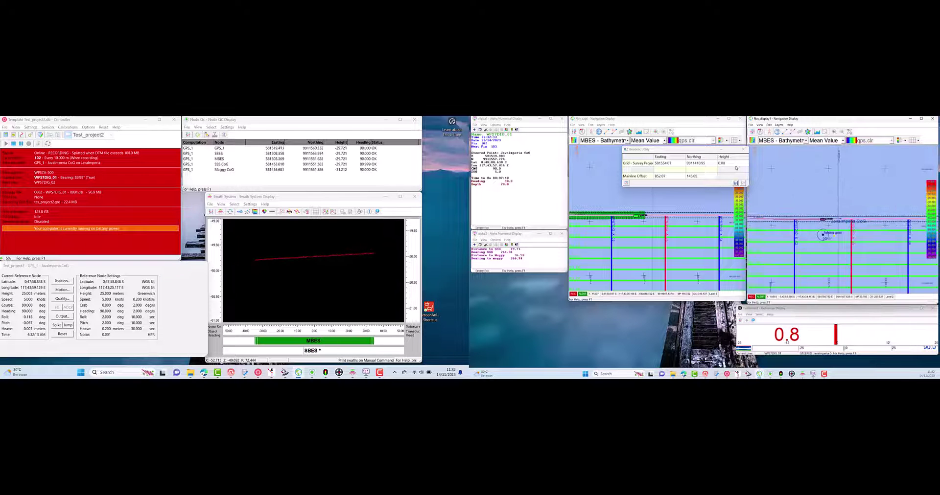
click(743, 151)
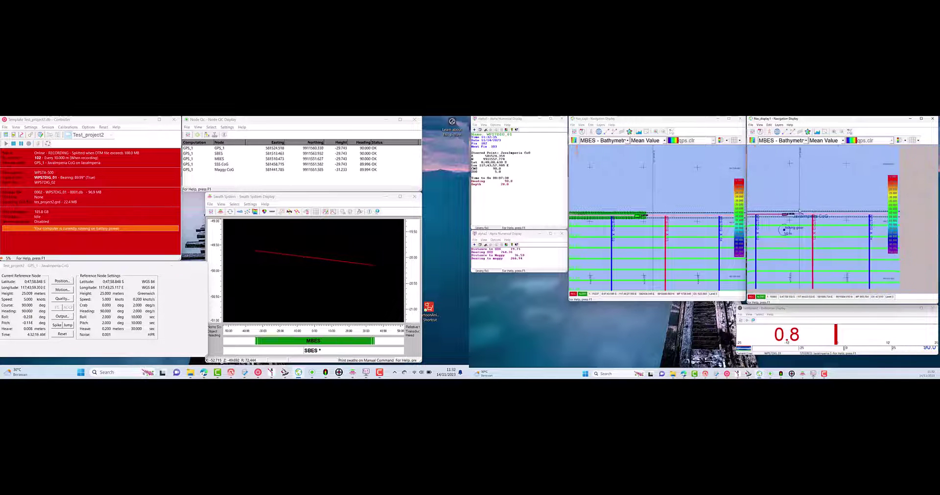
scroll(807, 219, down, 1)
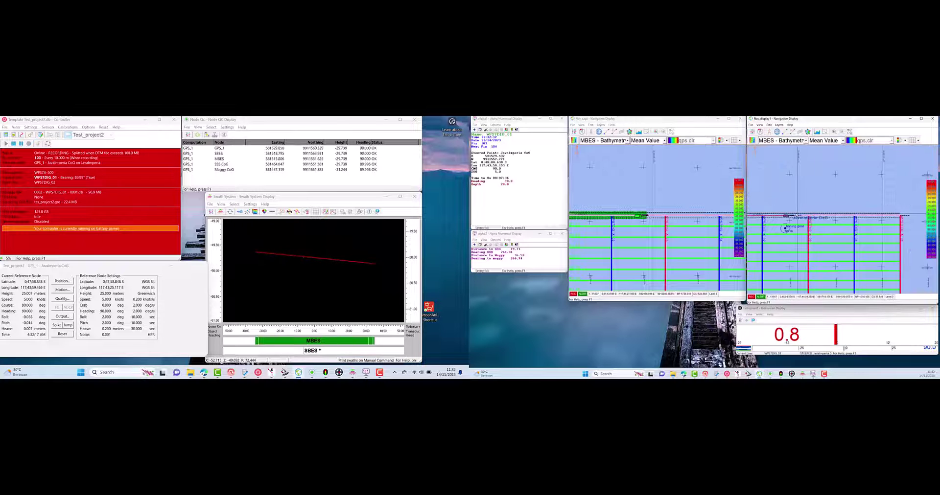
drag(810, 221, 796, 215)
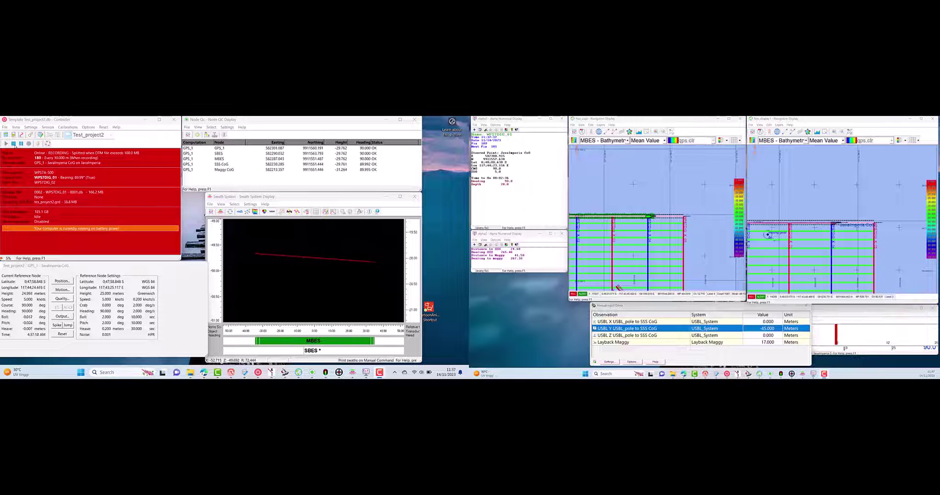
- Stop recording survey line WPS7DIG_01 in the Controller and confirm it
click(13, 144)
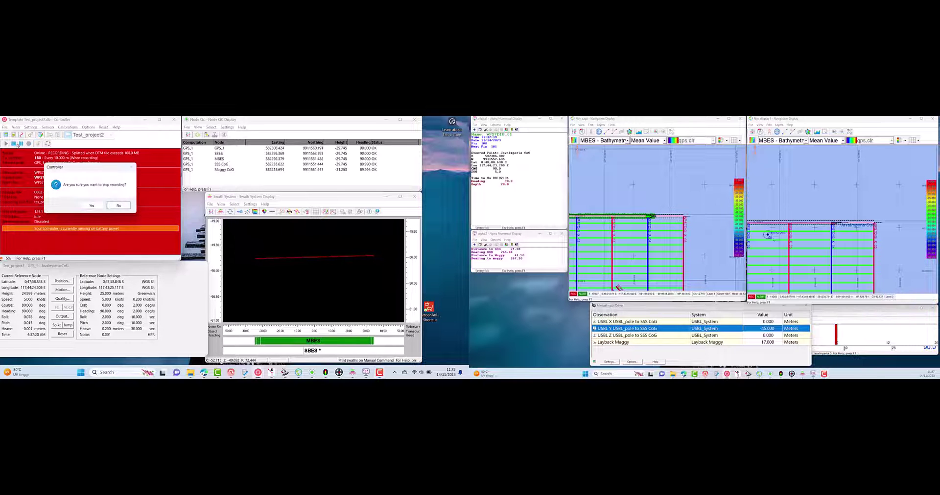
click(93, 206)
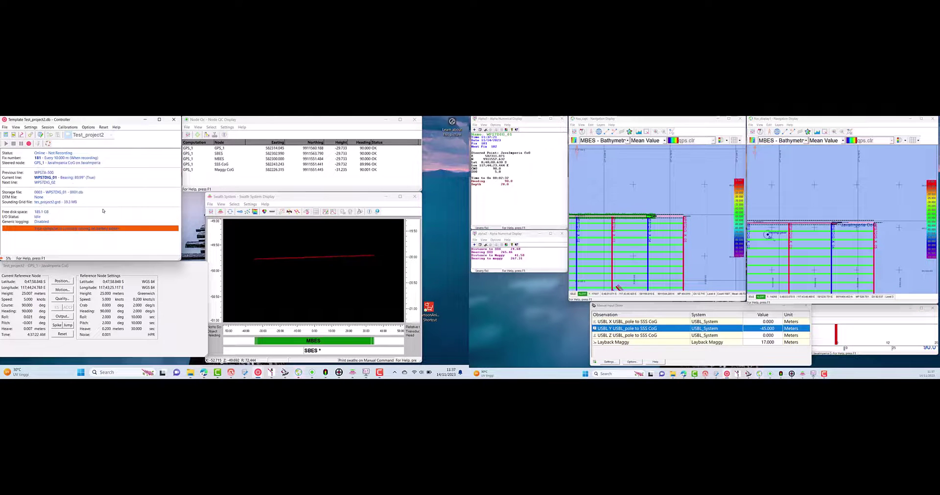
- Browse in File Explorer to the Database folder of Test_project2 in D:\qinsy_tut and select the recorded file 0002 - WPS7DIG_01 - 0001
click(191, 372)
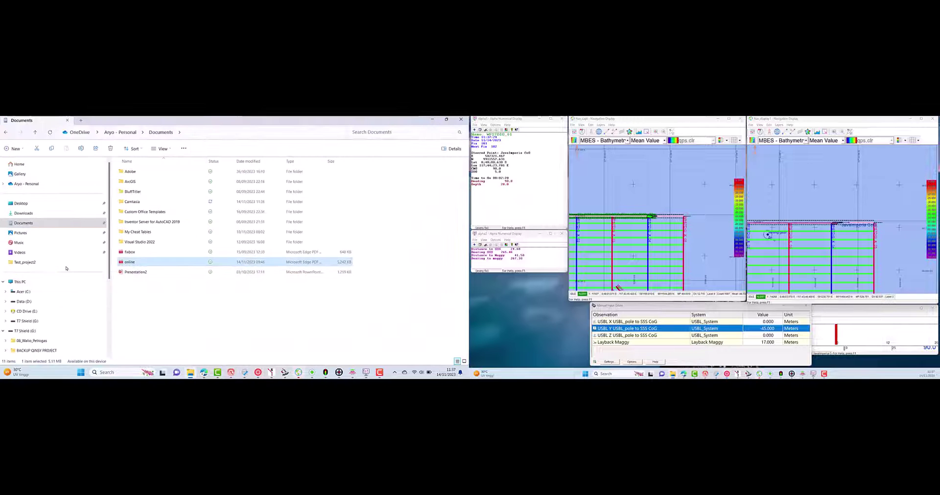
click(23, 301)
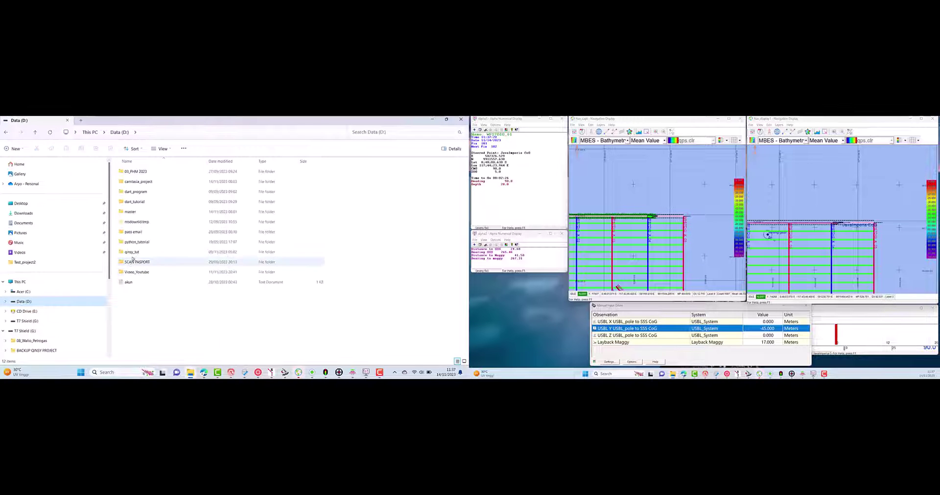
double_click(132, 252)
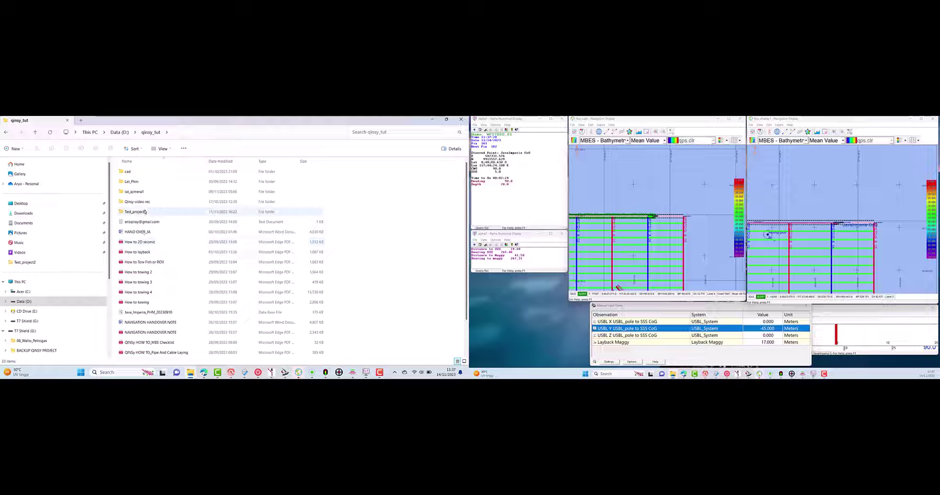
double_click(145, 212)
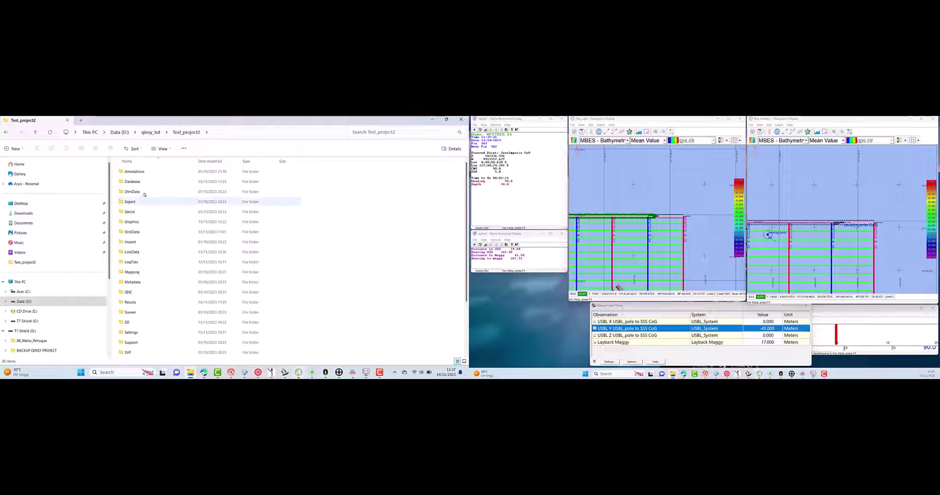
double_click(147, 182)
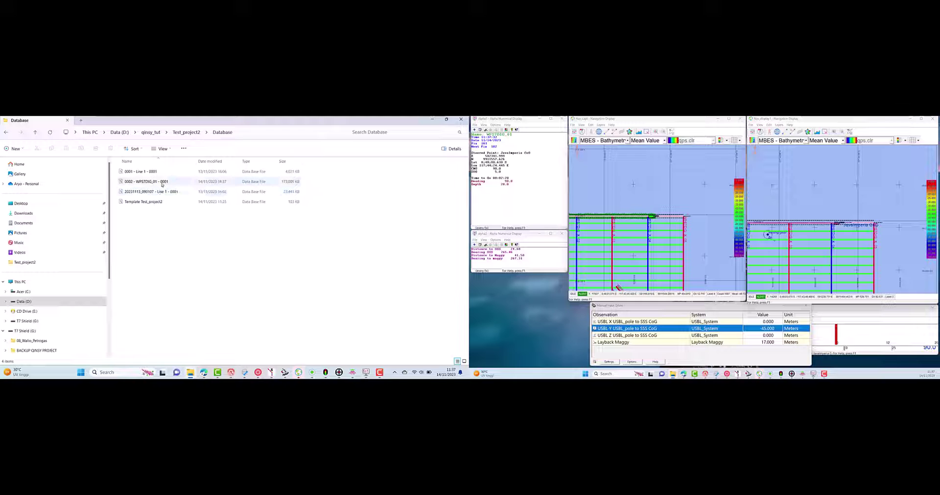
click(163, 183)
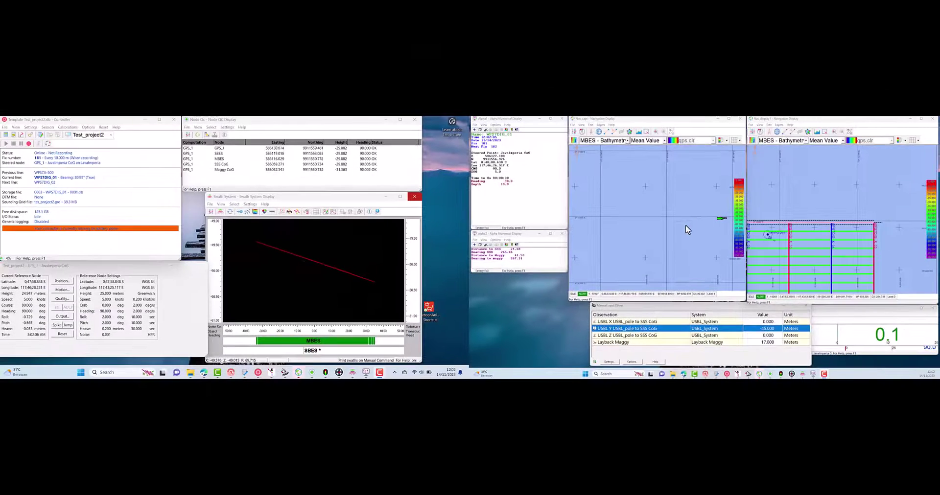
- Locate the vessel relative to the survey lines and reset its simulated position in the GPS_1 - JavaImperia CoG simulator window
scroll(685, 225, up, 2)
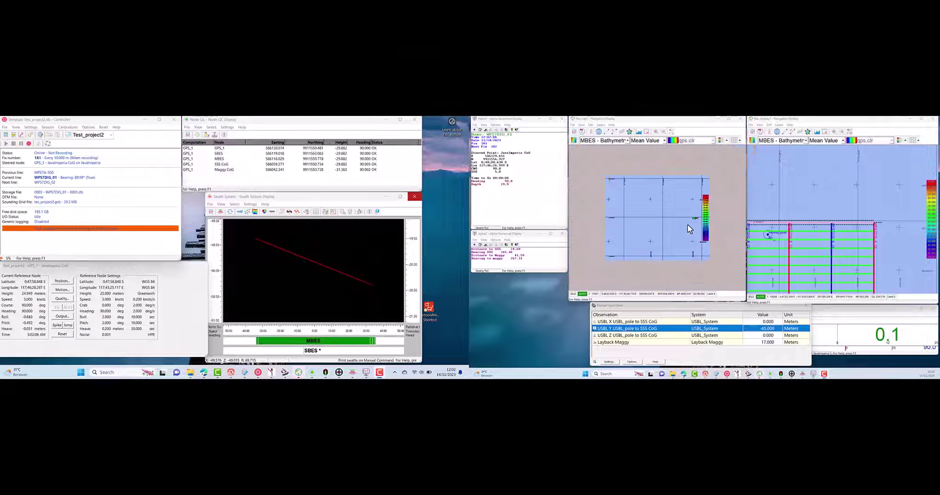
scroll(688, 224, down, 3)
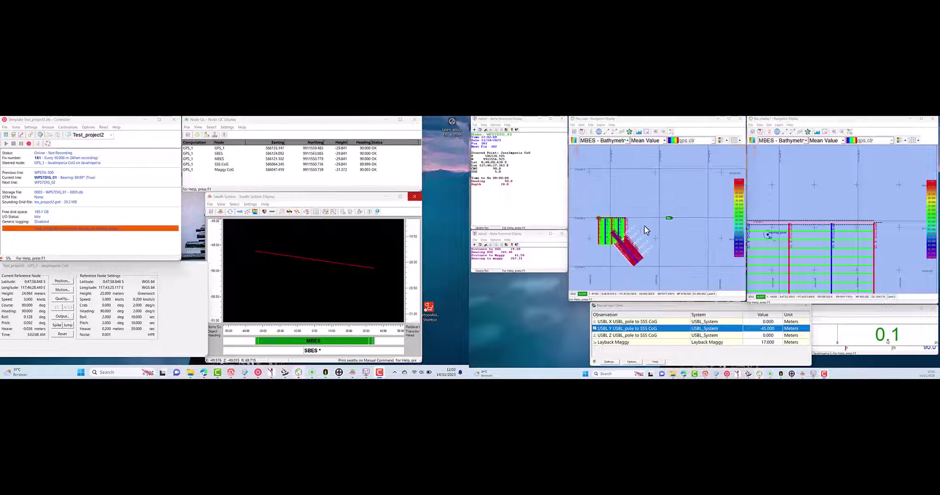
mouse_move(726, 374)
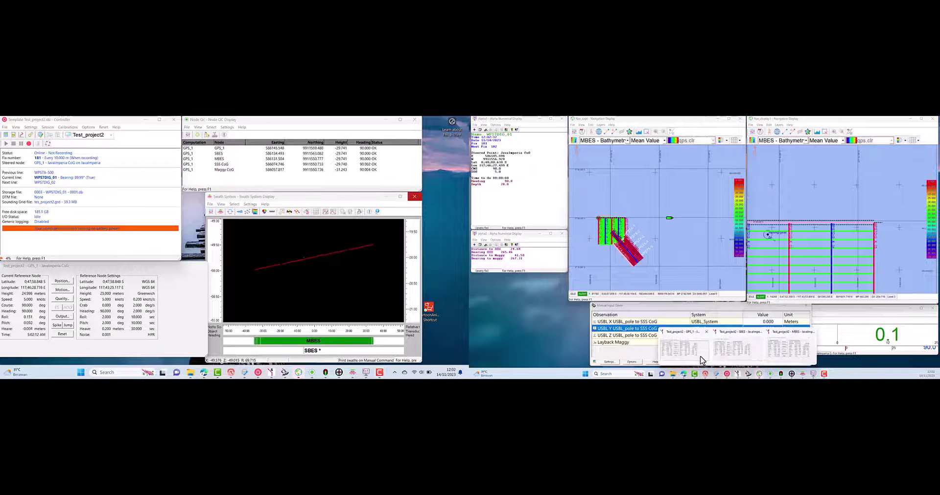
click(702, 360)
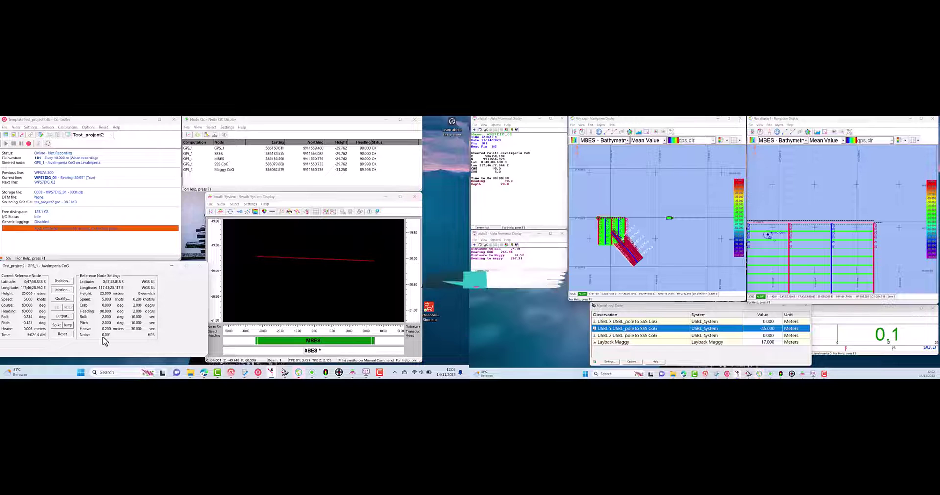
click(58, 334)
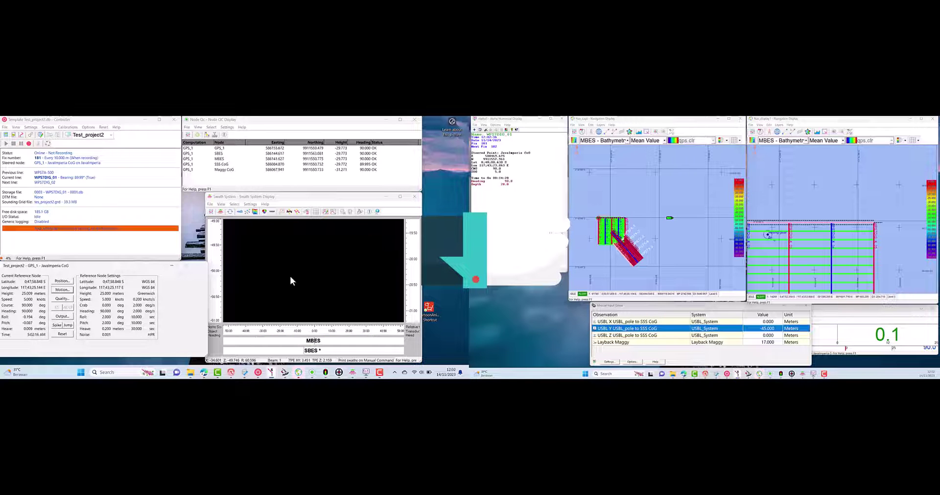
- Examine the vessel's position at the start of the survey lines and the recorded MBES coverage in both navigation displays
drag(585, 200, 645, 255)
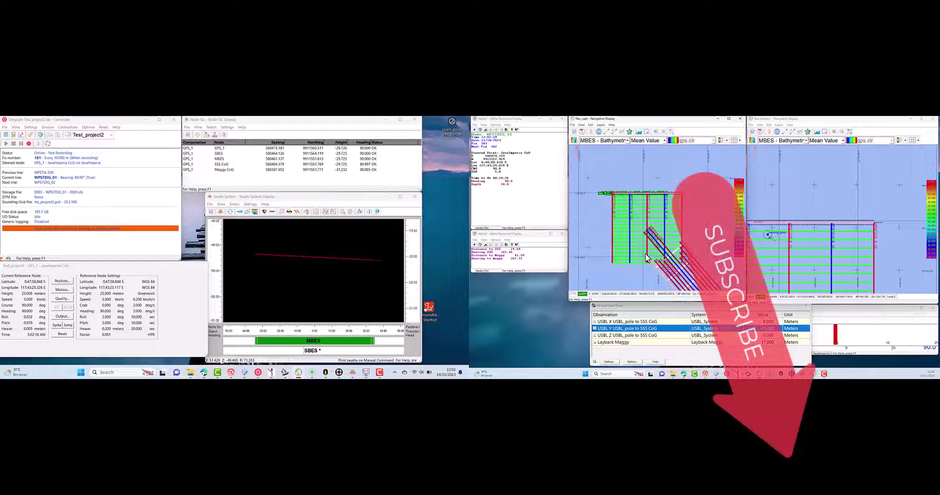
drag(590, 174, 665, 219)
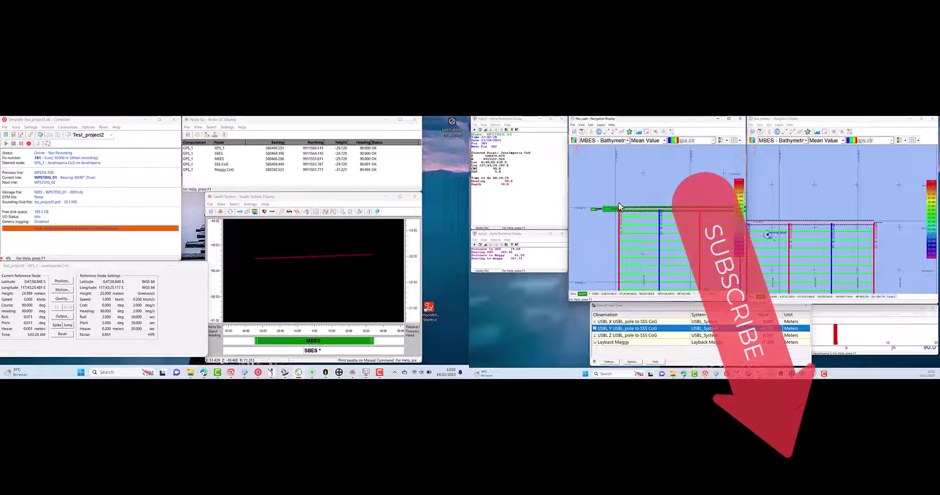
scroll(582, 210, up, 2)
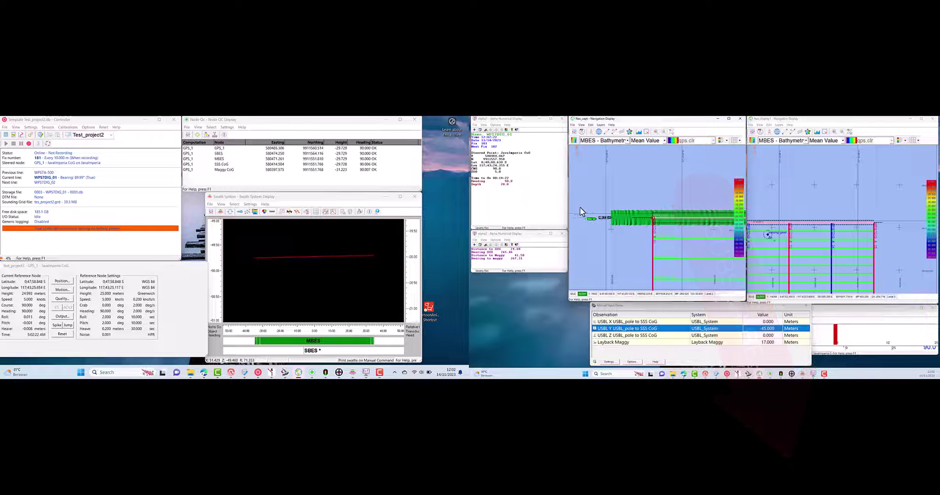
scroll(635, 237, up, 2)
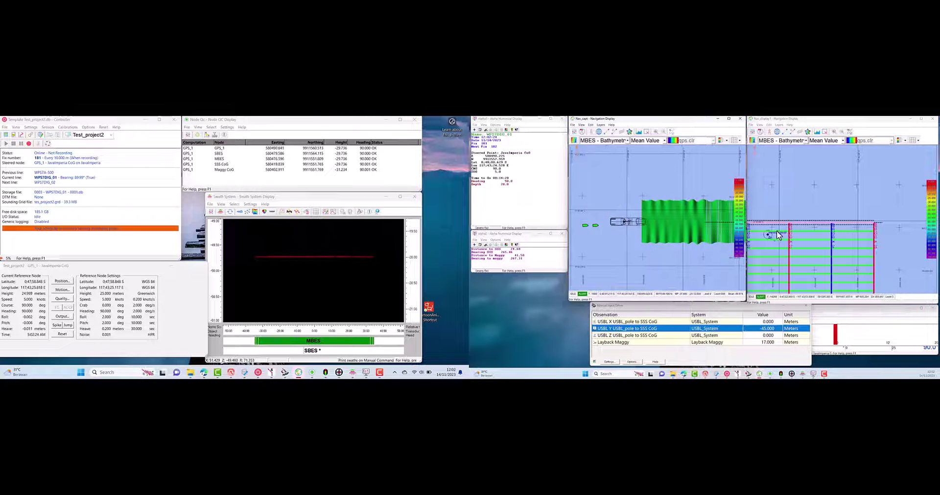
scroll(832, 217, down, 2)
scroll(829, 220, down, 2)
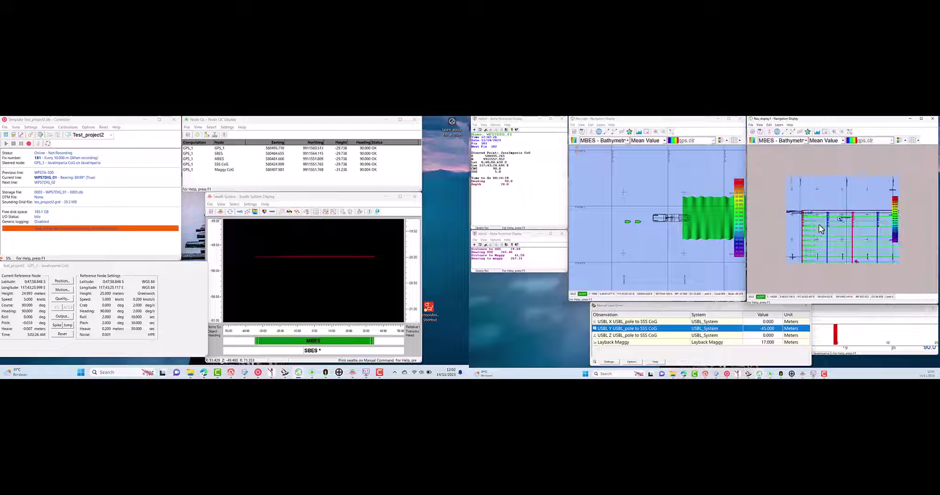